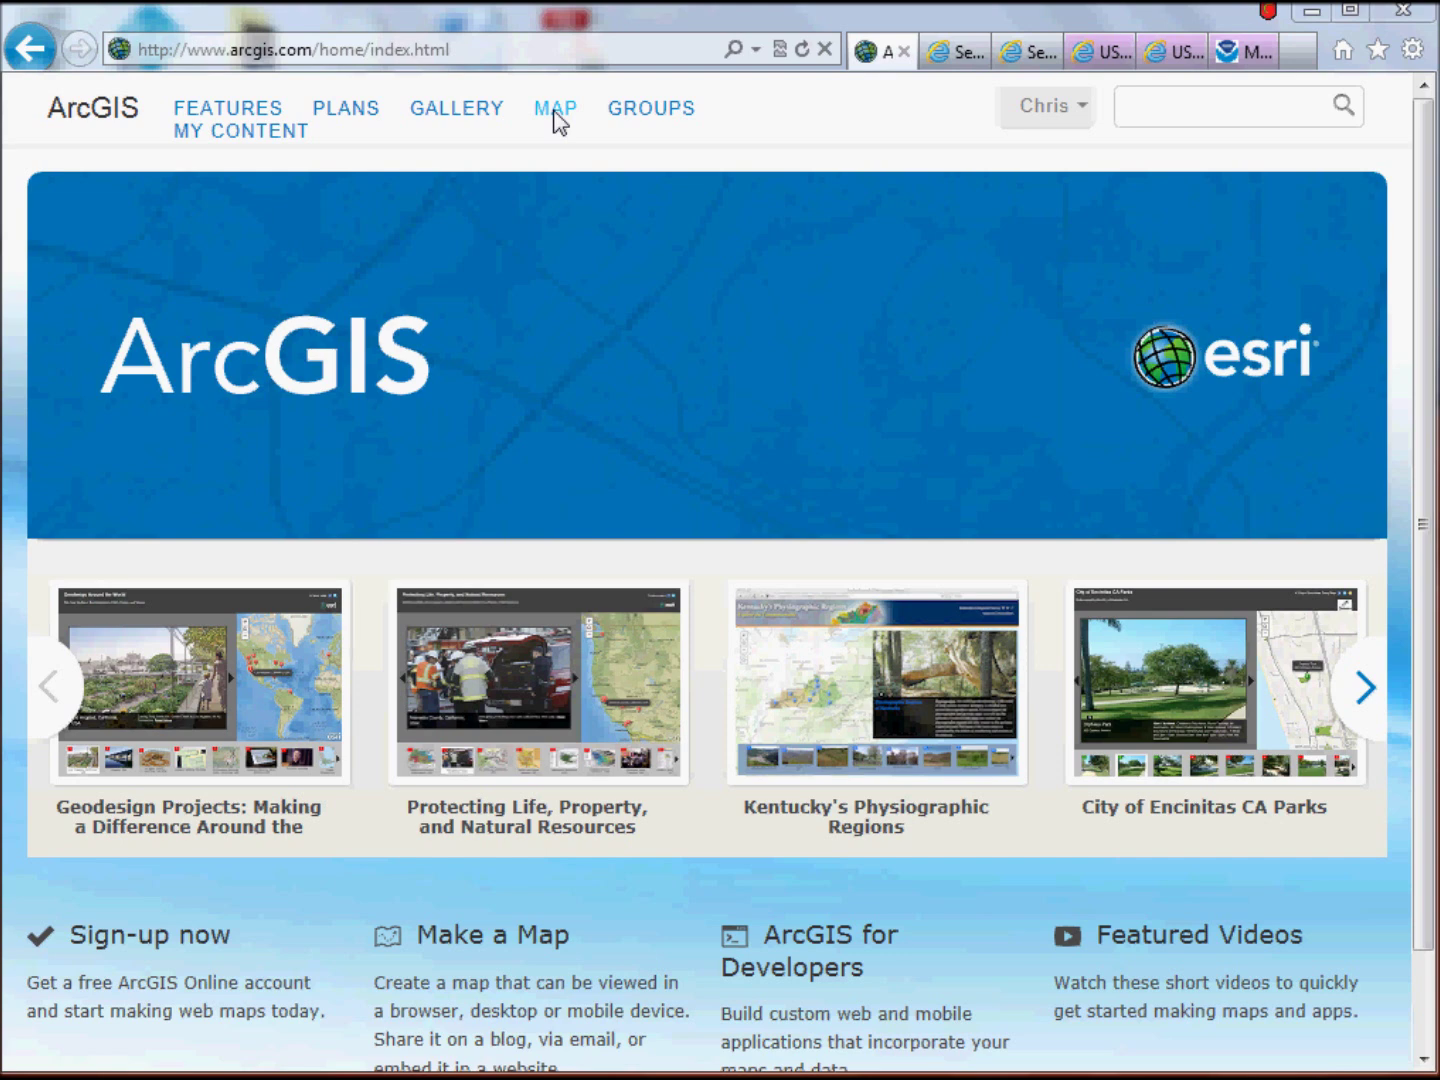
Step: Open a new untitled web map in the Map Viewer from the ArcGIS Online home page
{"action": "left_click", "coordinate": [555, 112]}
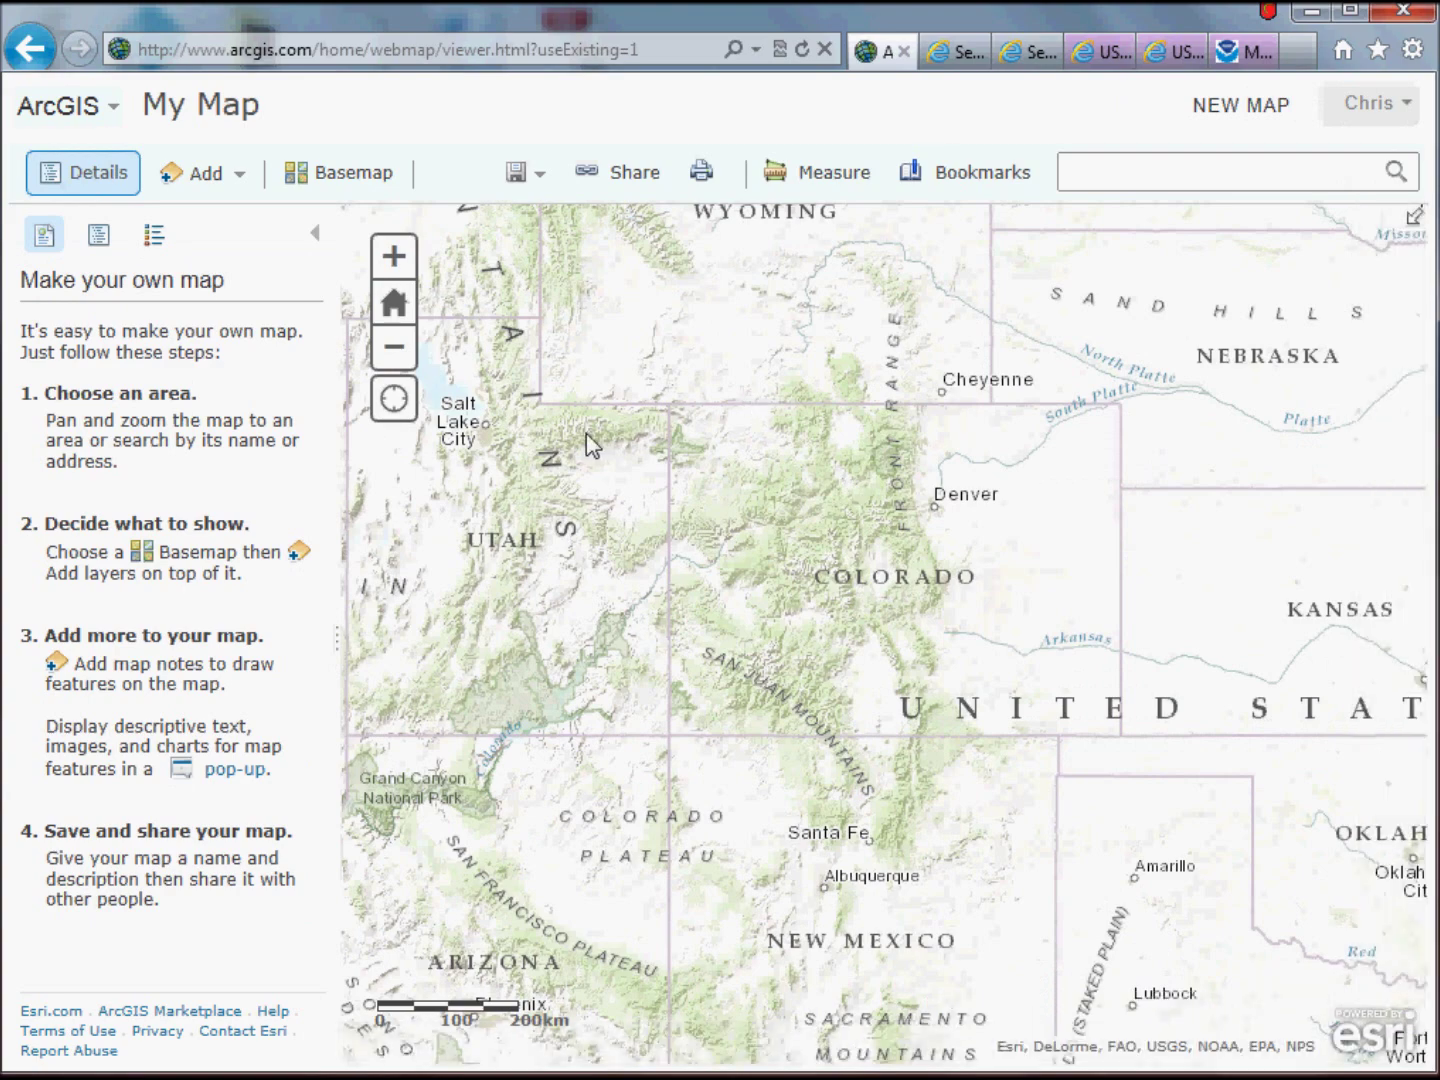
Step: Pan the map north and west to show Utah and Salt Lake City, and bring up the basemap gallery
{"action": "left_click_drag", "start_coordinate": [733, 464], "coordinate": [644, 433]}
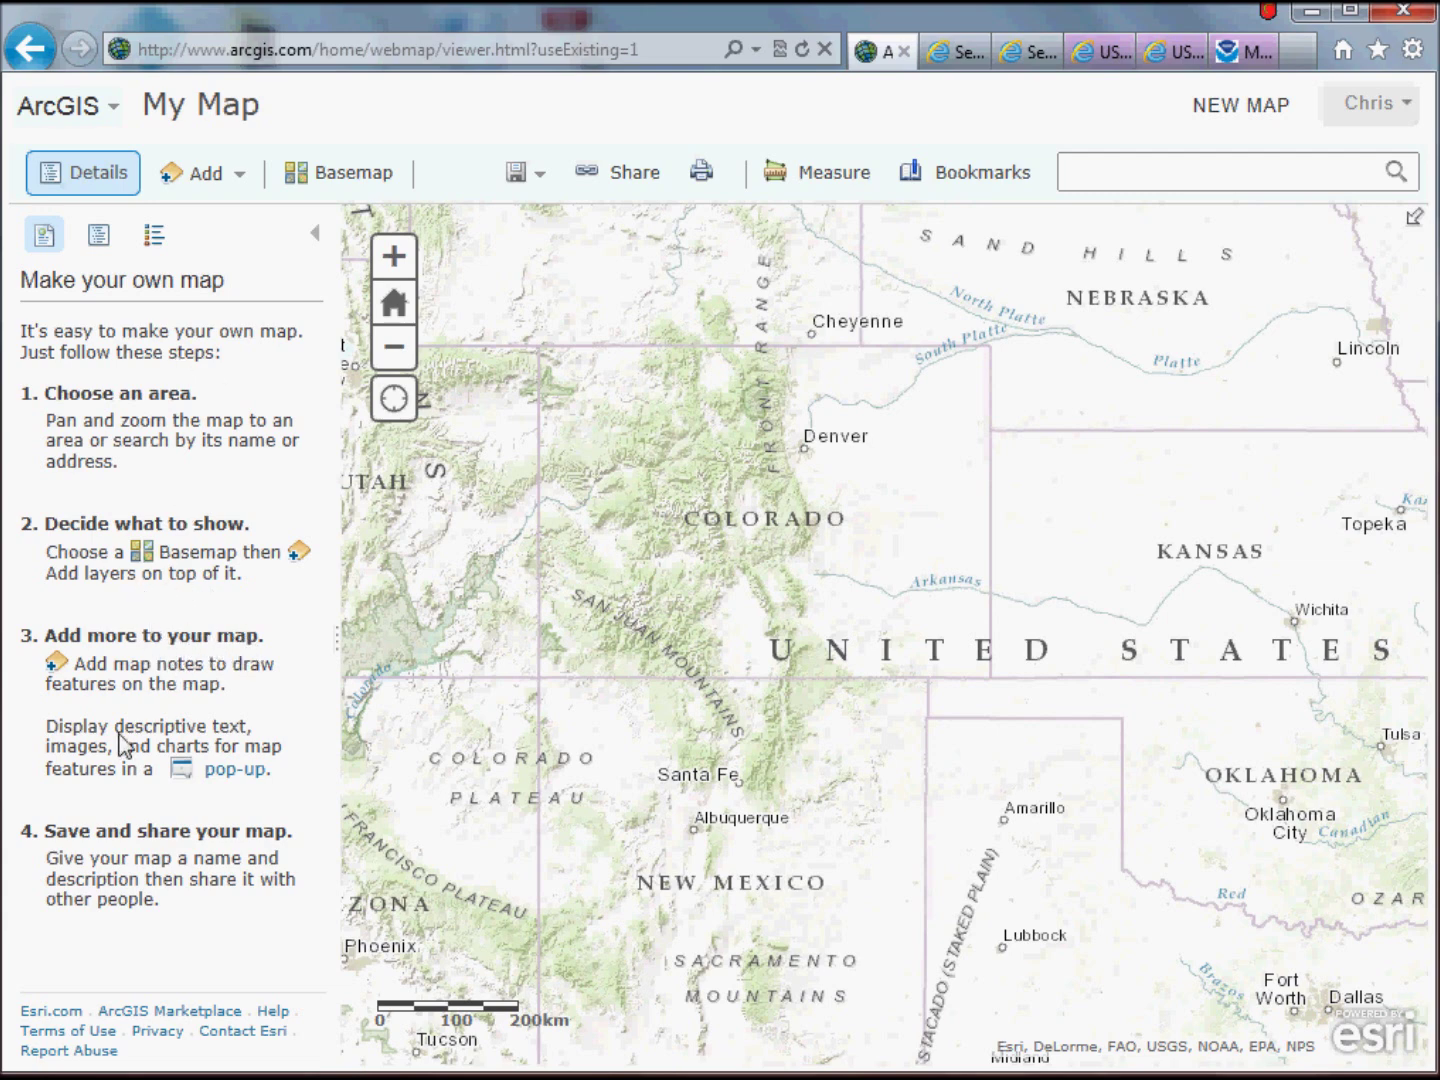
{"action": "left_click_drag", "start_coordinate": [713, 633], "coordinate": [926, 668]}
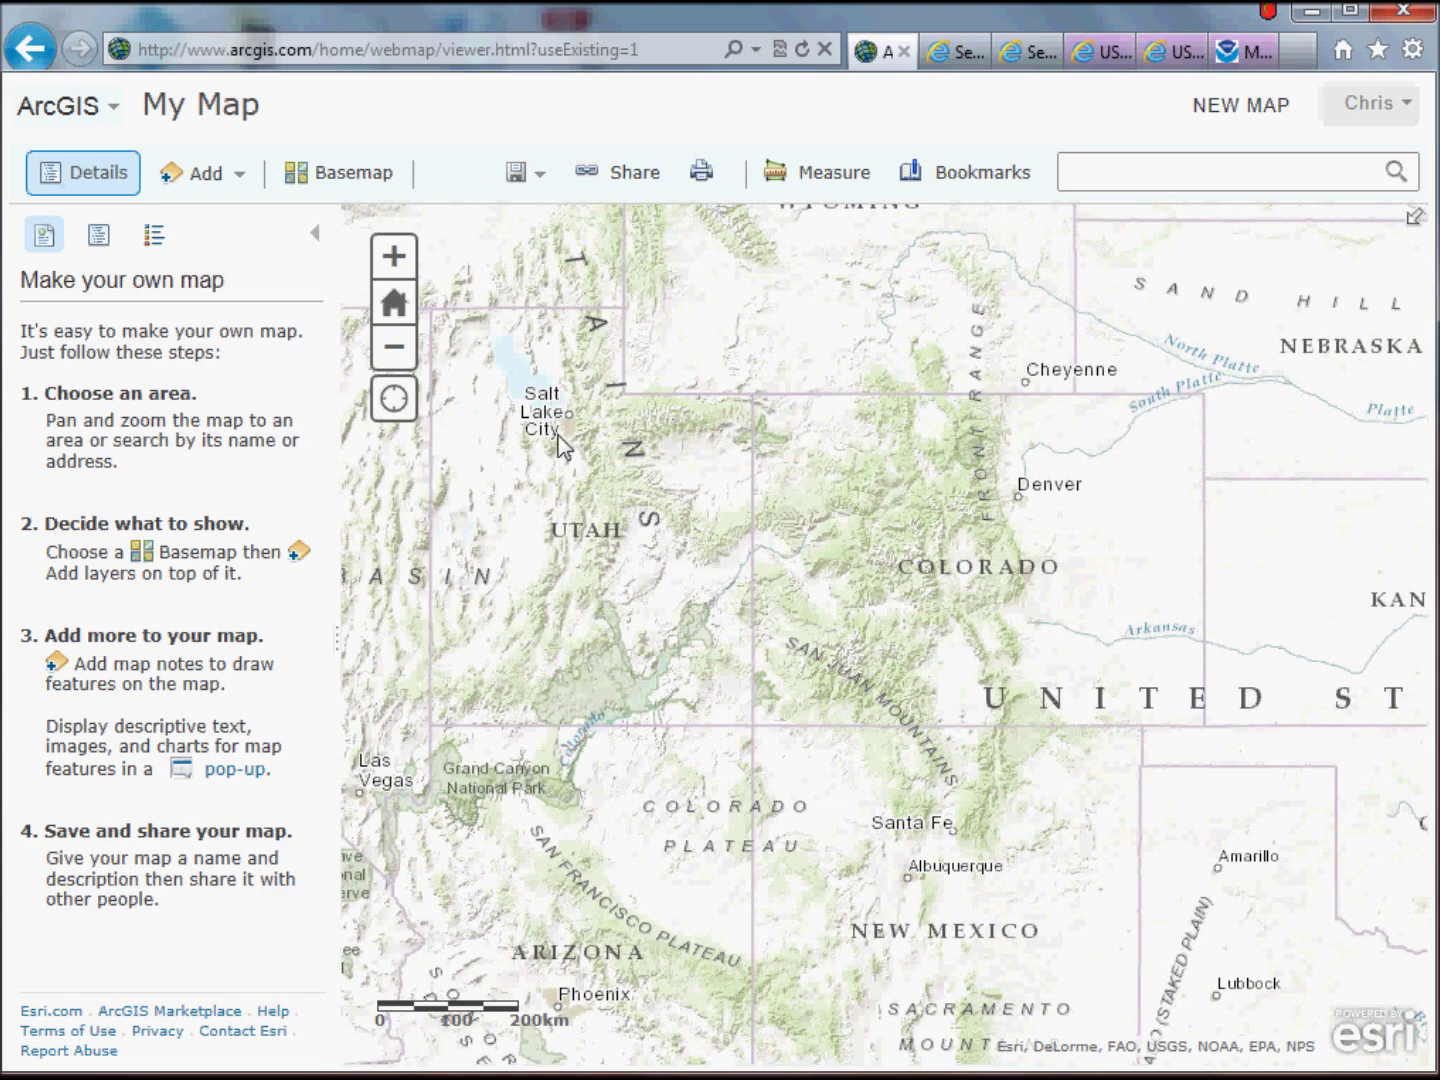
{"action": "left_click", "coordinate": [373, 180]}
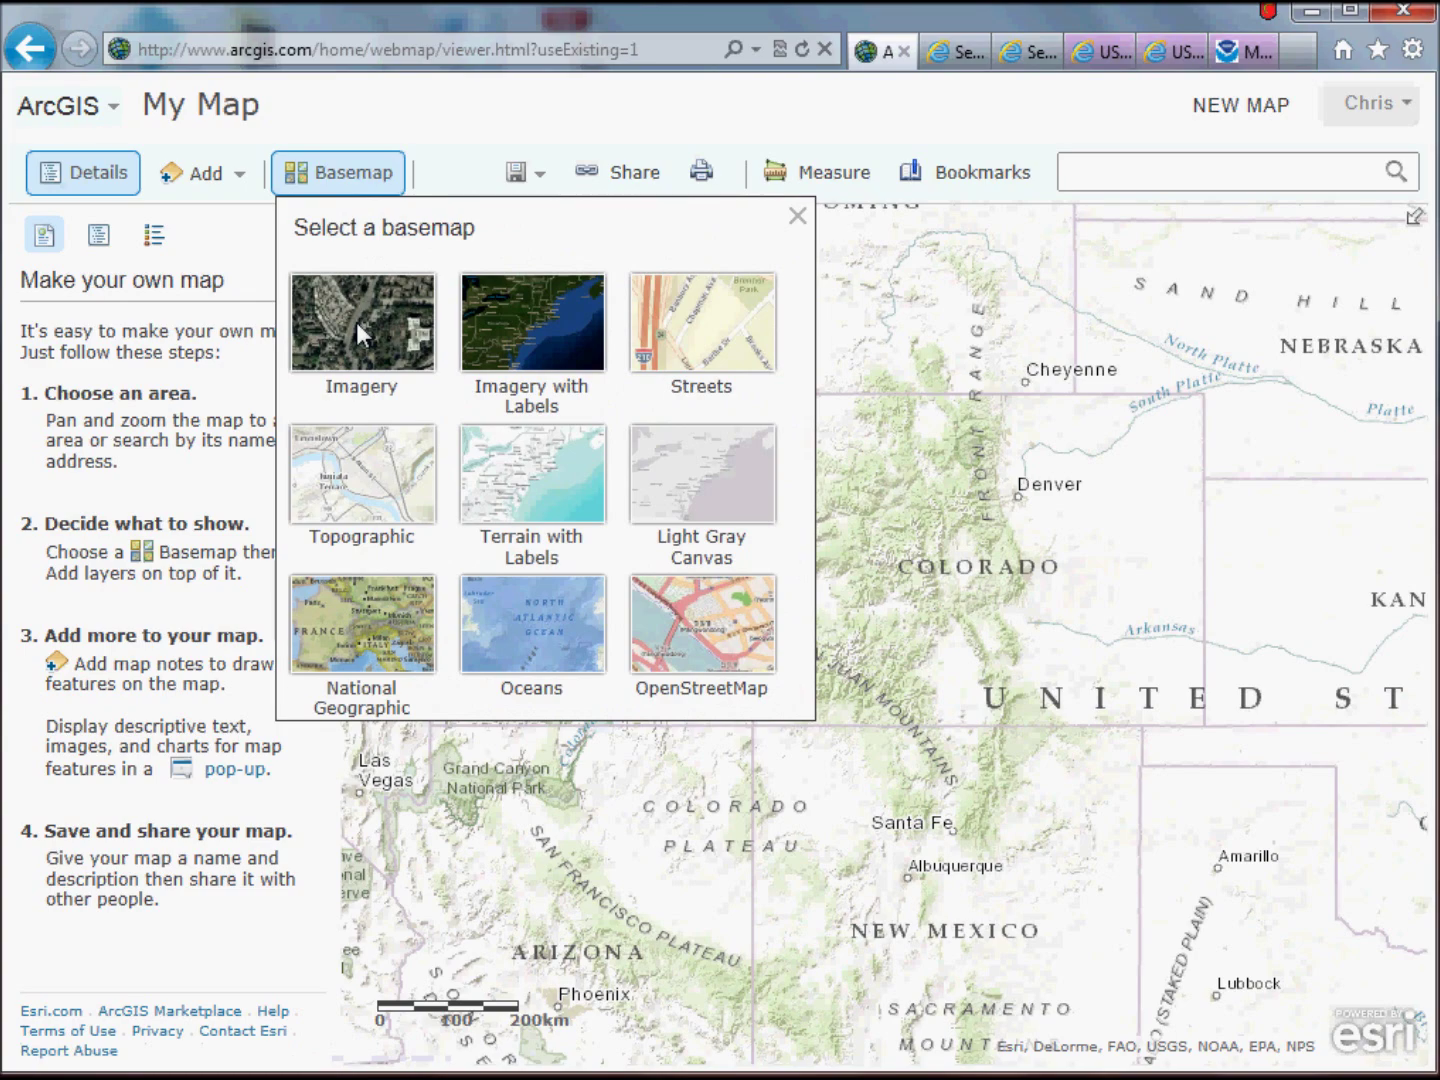
Step: Switch the basemap to Imagery and pan across the Great Plains to the Gulf coast
{"action": "left_click", "coordinate": [356, 322]}
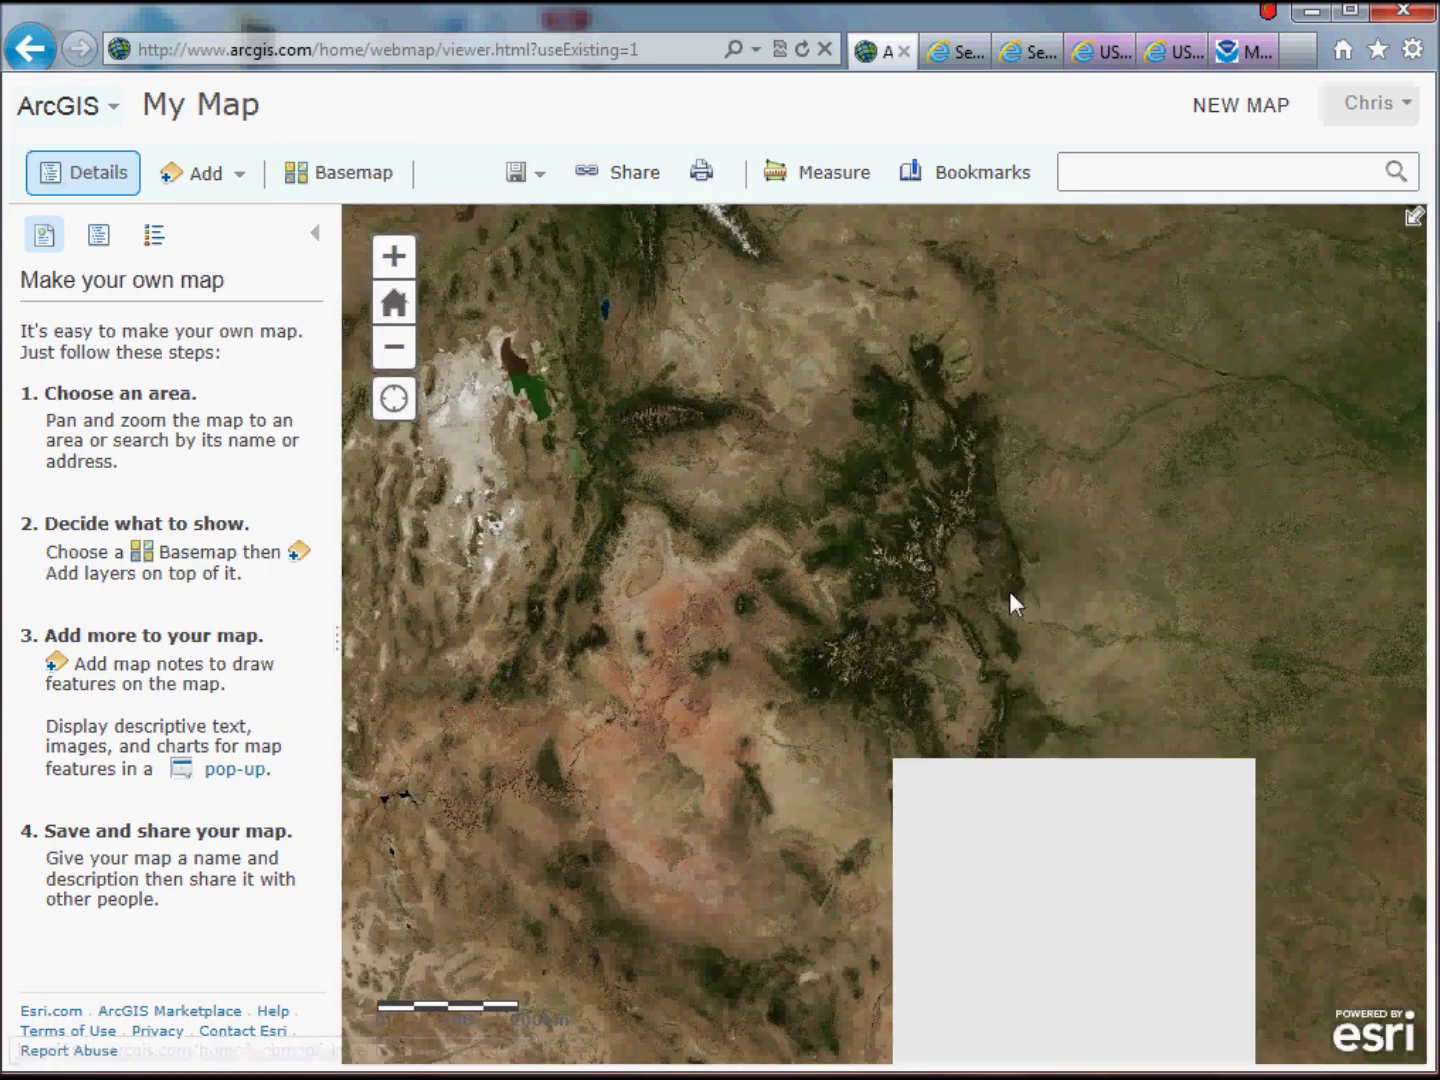
{"action": "left_click_drag", "start_coordinate": [1030, 600], "coordinate": [914, 527]}
{"action": "left_click_drag", "start_coordinate": [1036, 533], "coordinate": [1054, 408]}
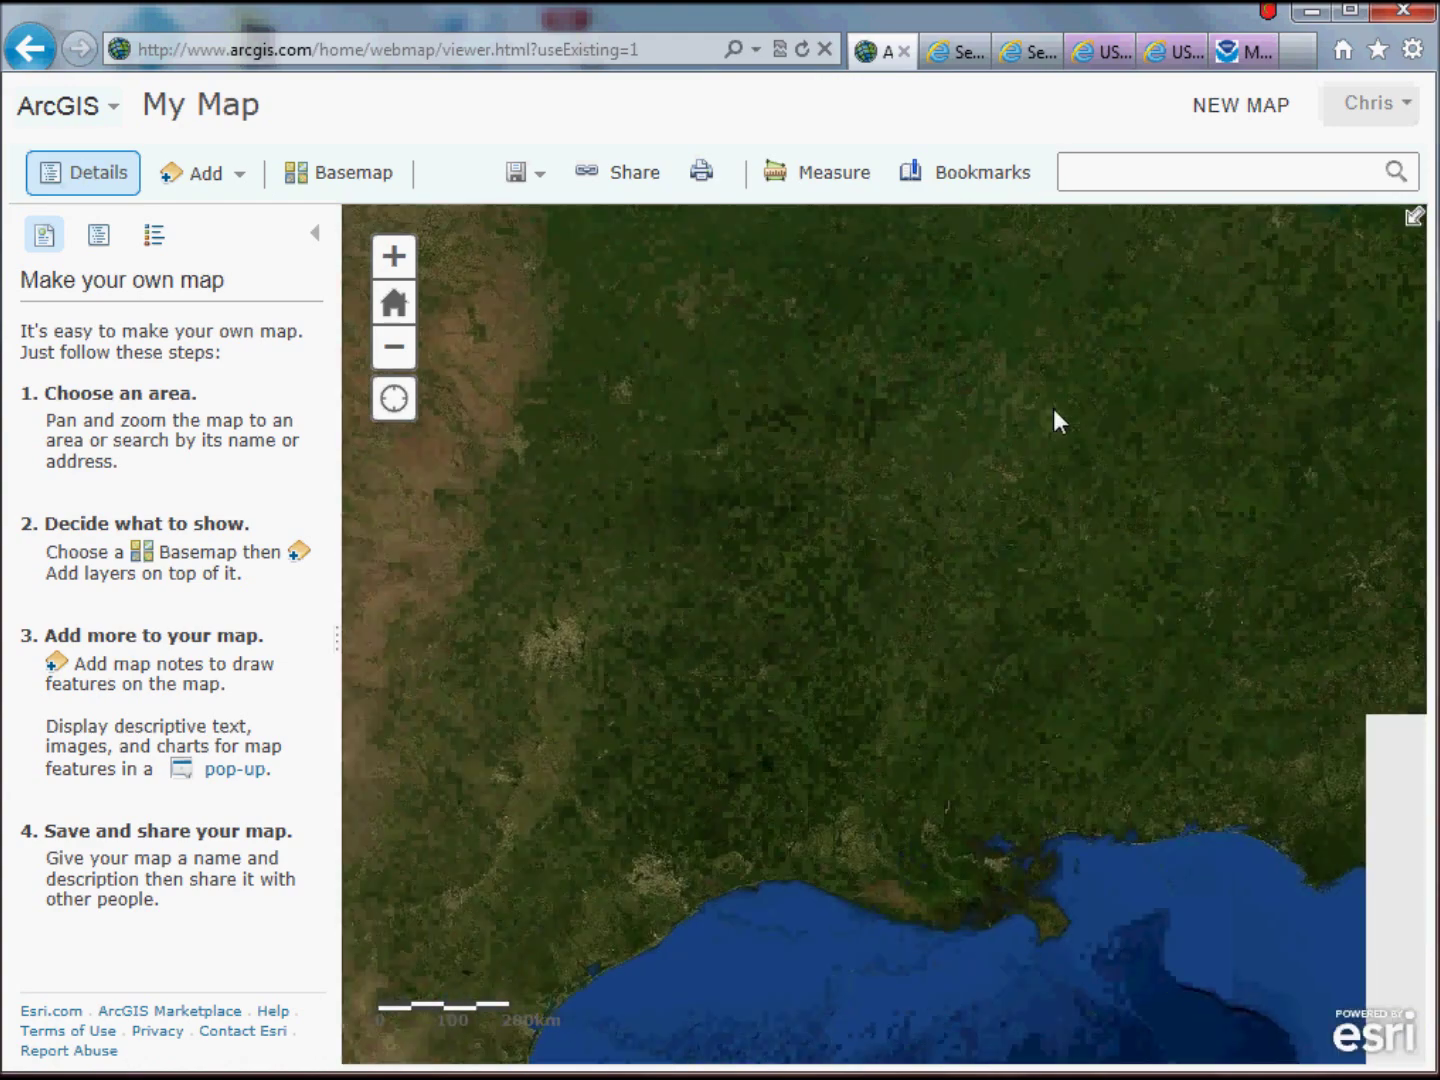
{"action": "left_click_drag", "start_coordinate": [909, 739], "coordinate": [960, 485]}
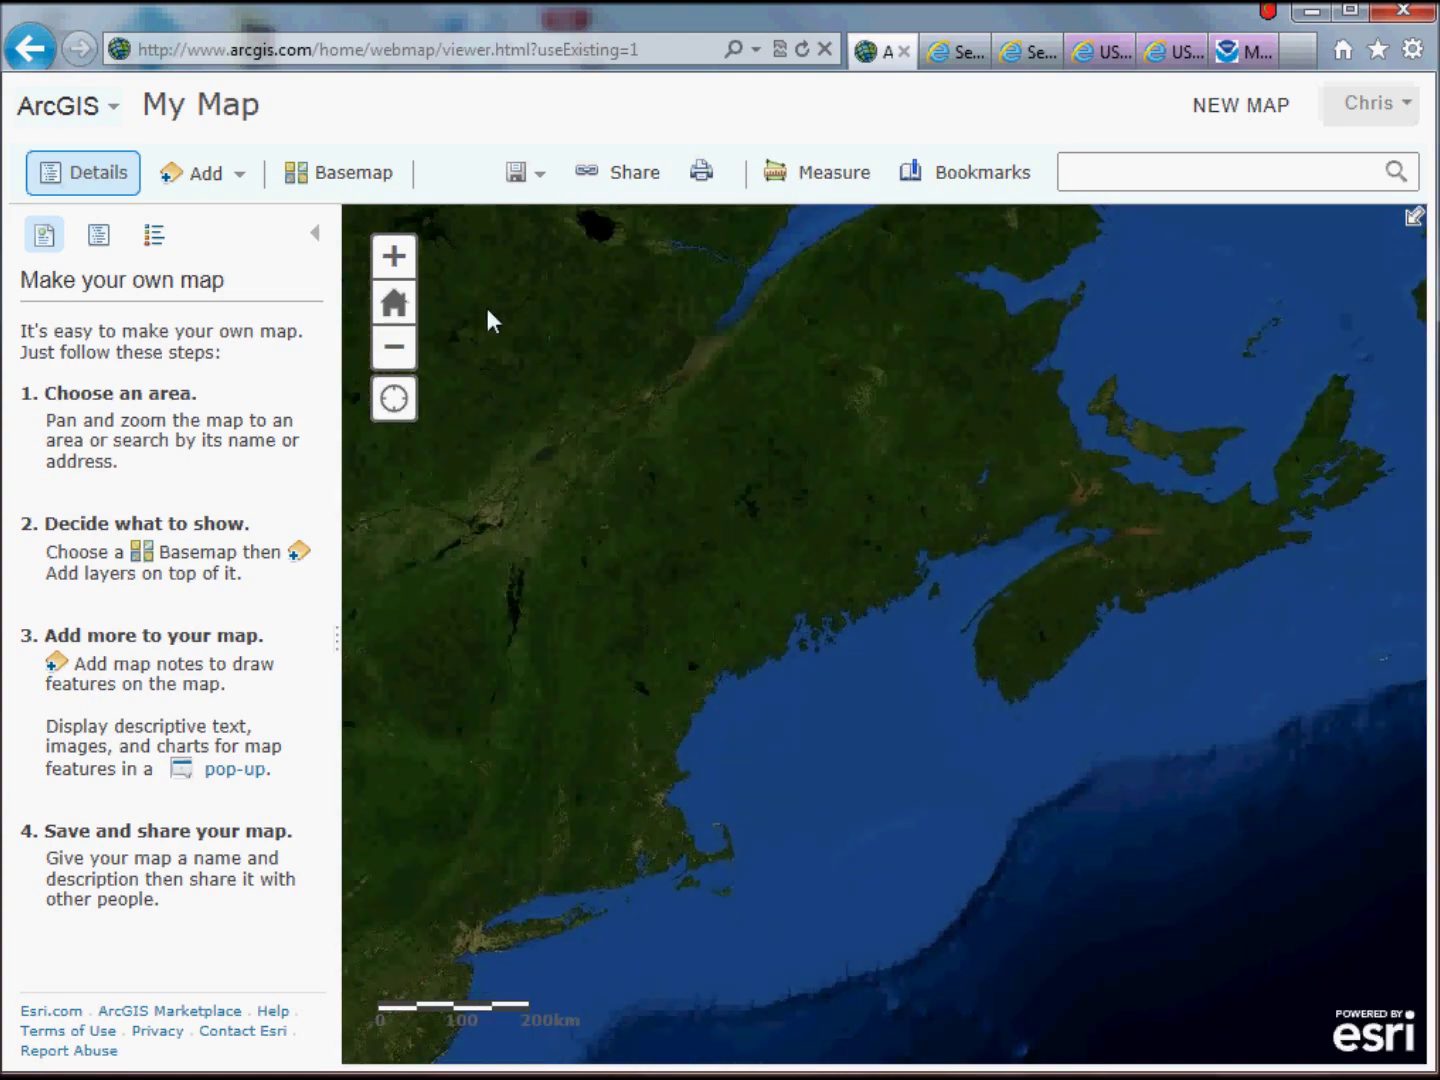
Step: Change the basemap to Light Gray Canvas and centre on the Great Lakes and New England
{"action": "left_click", "coordinate": [335, 173]}
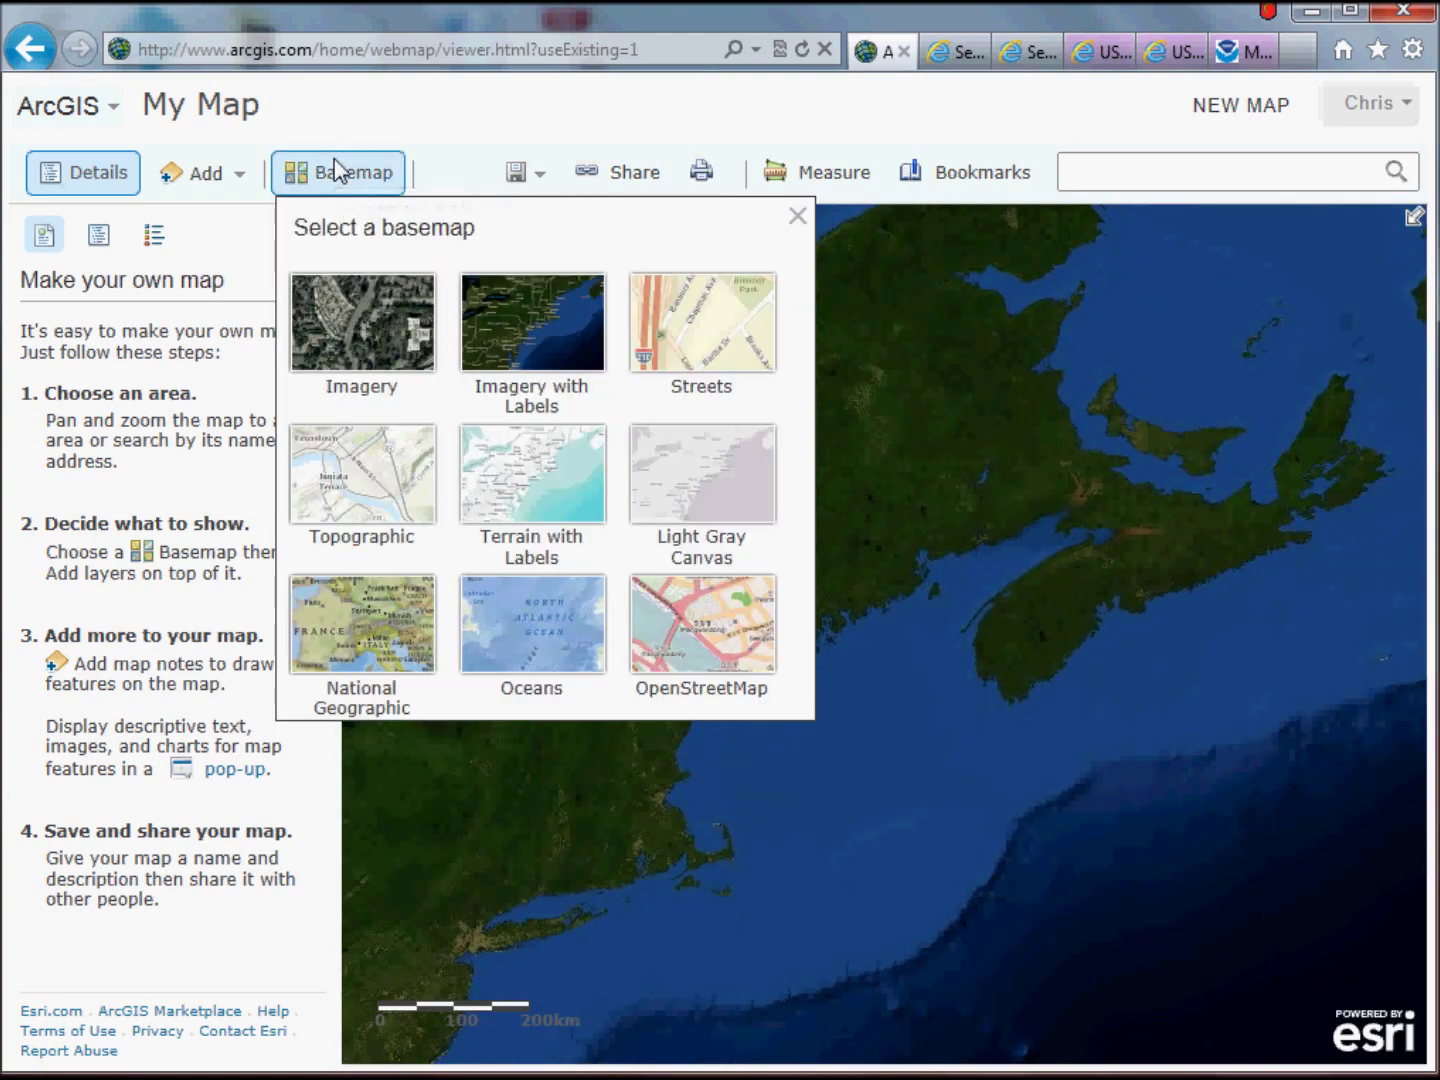
{"action": "left_click", "coordinate": [700, 507]}
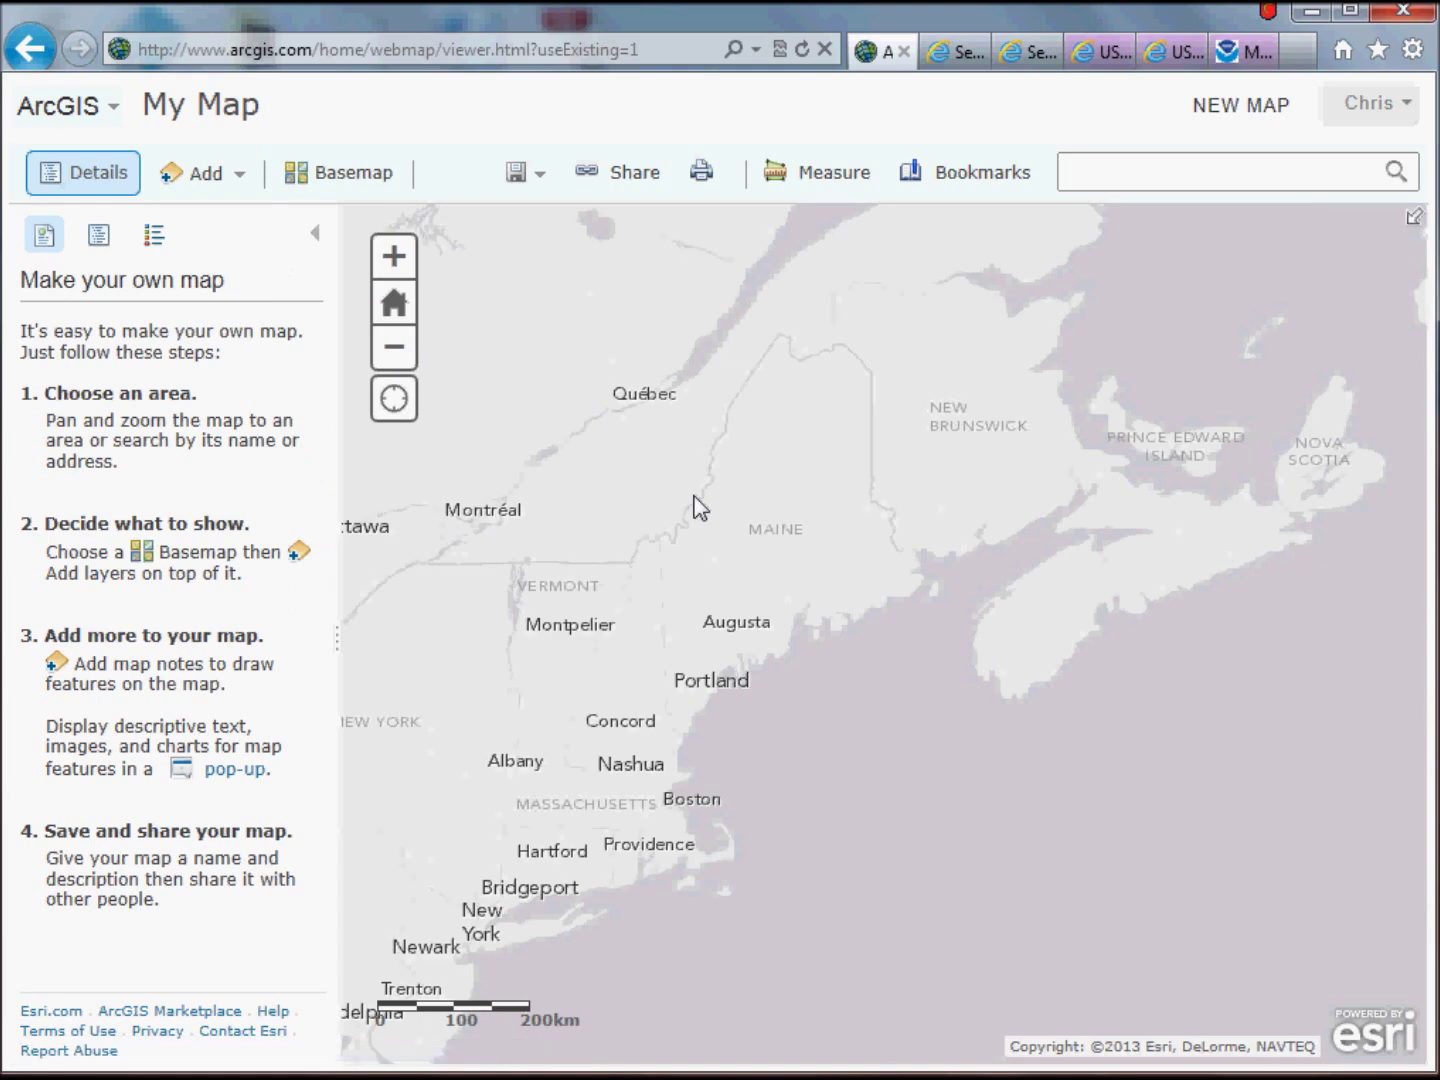
{"action": "left_click_drag", "start_coordinate": [613, 660], "coordinate": [1005, 365]}
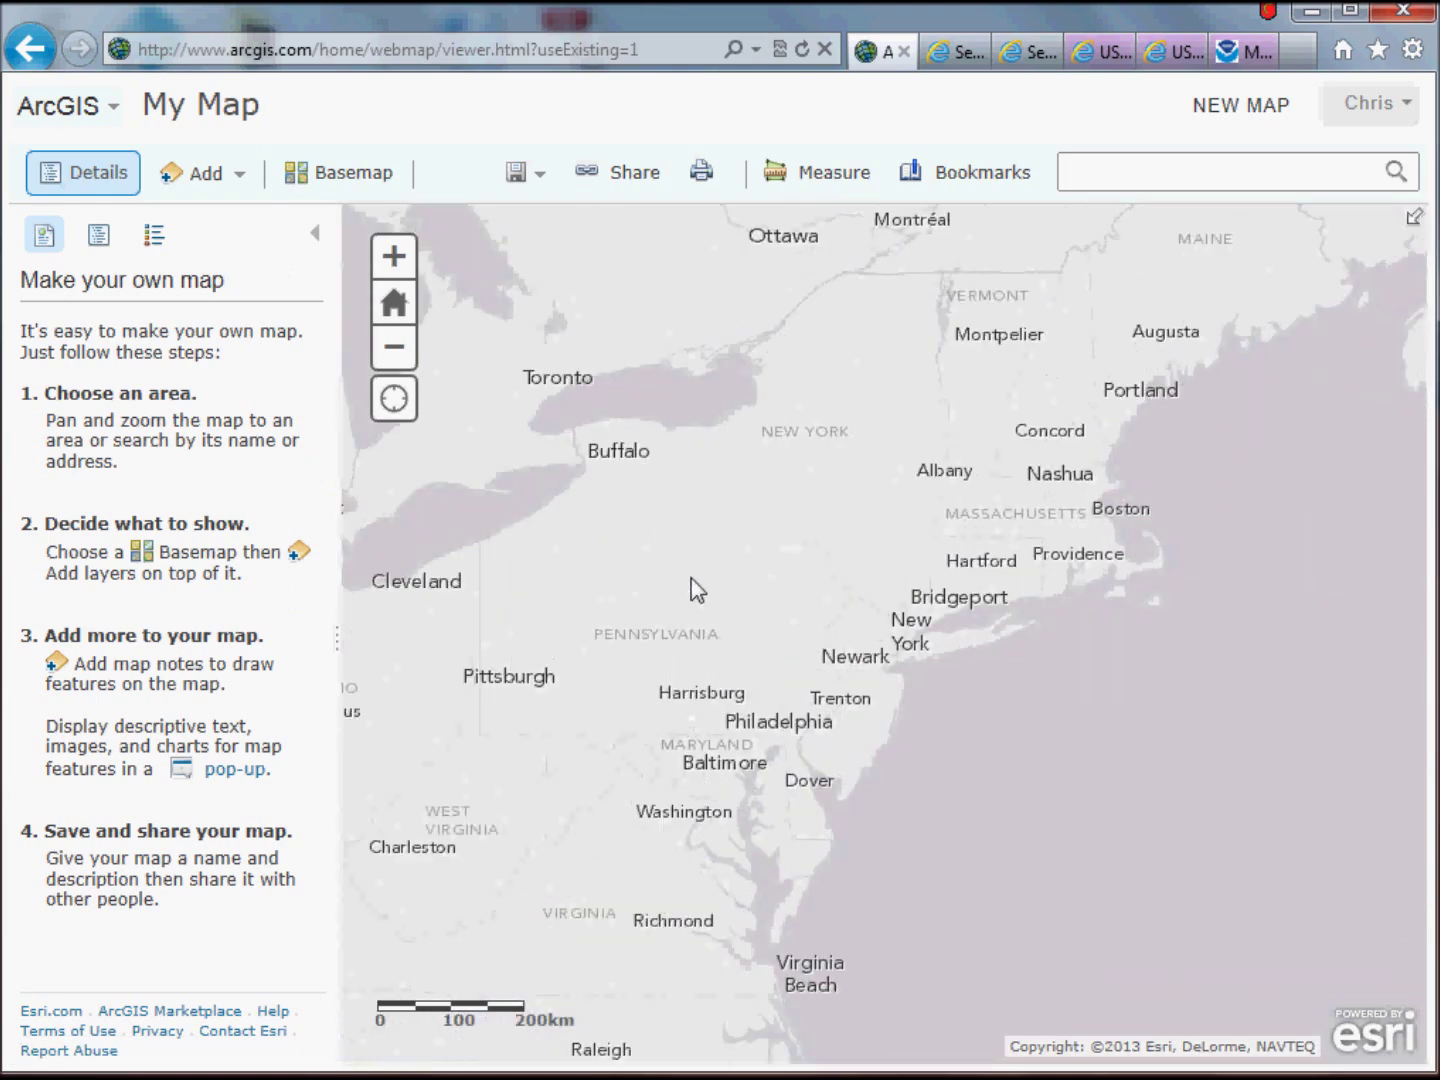
{"action": "left_click_drag", "start_coordinate": [695, 625], "coordinate": [834, 762]}
{"action": "left_click_drag", "start_coordinate": [889, 643], "coordinate": [722, 690]}
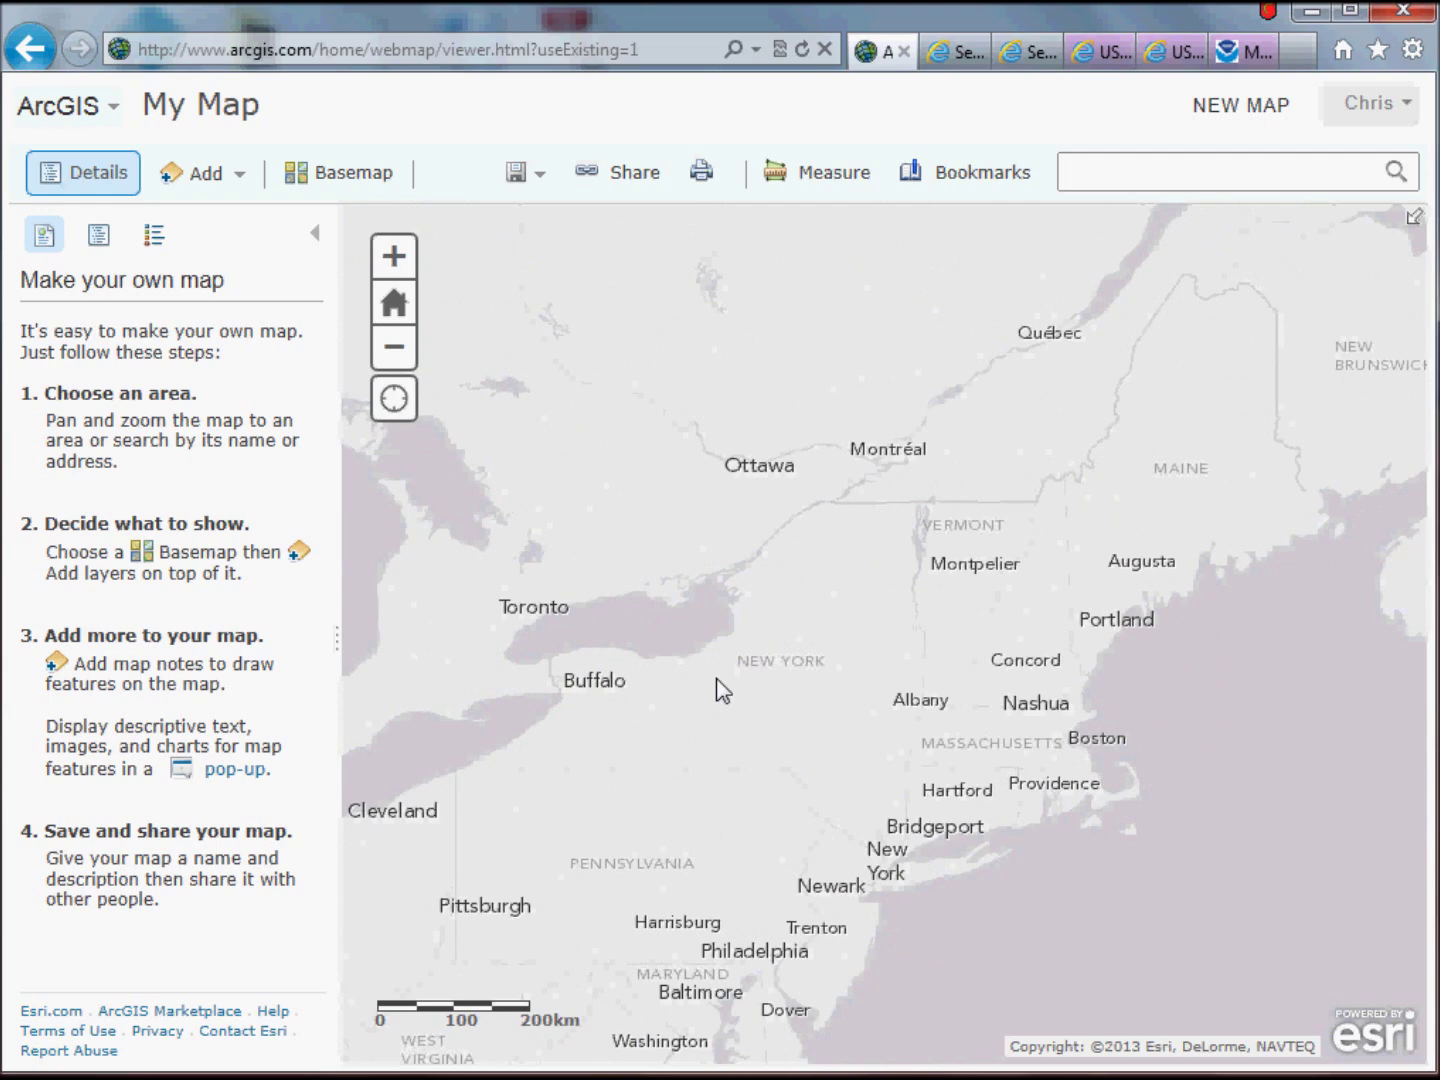
Step: Flip through the Data.gov catalog and health results tabs, ending on the USGS Topo WMS page
{"action": "left_click", "coordinate": [954, 62]}
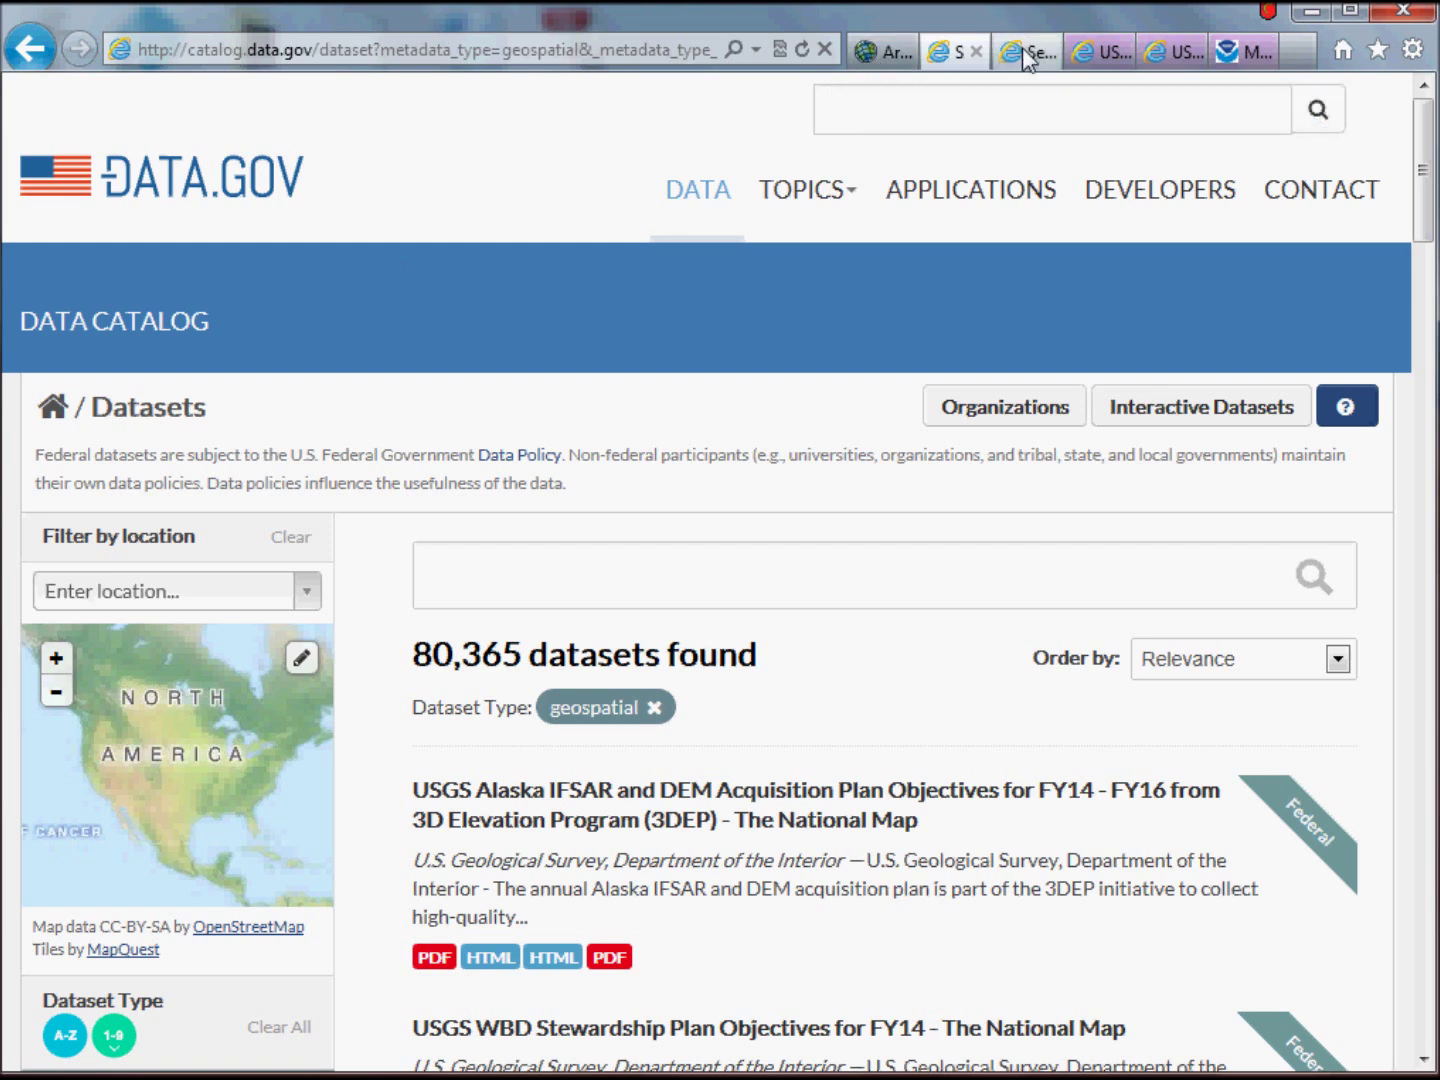
{"action": "left_click", "coordinate": [1093, 55]}
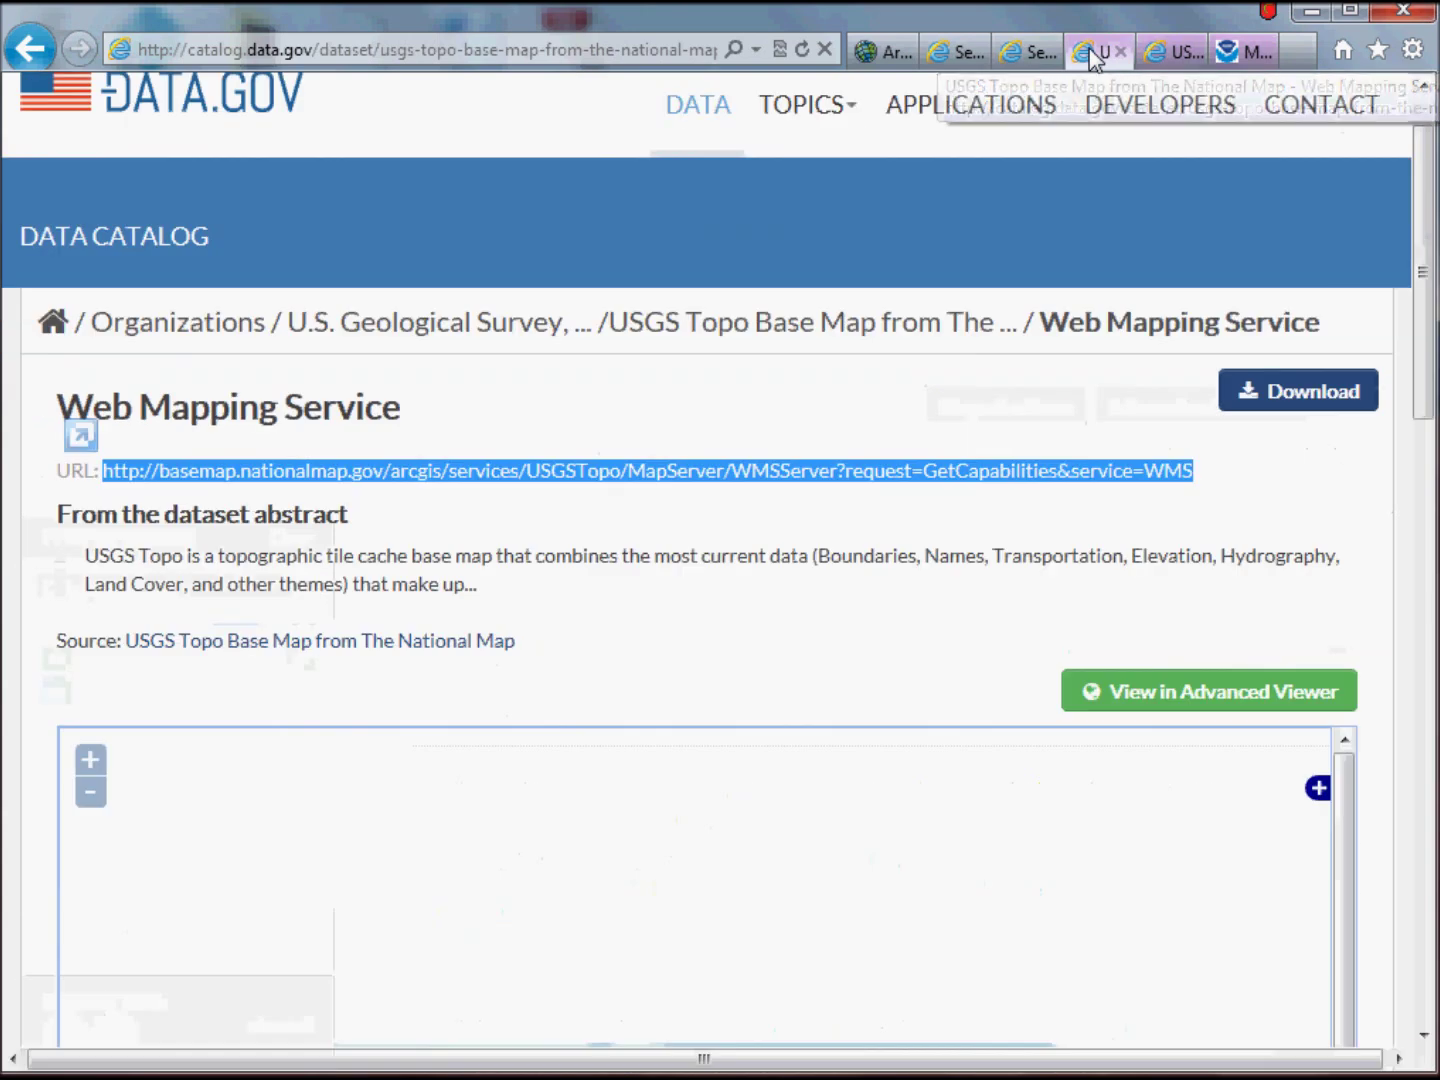
{"action": "left_click", "coordinate": [1012, 60]}
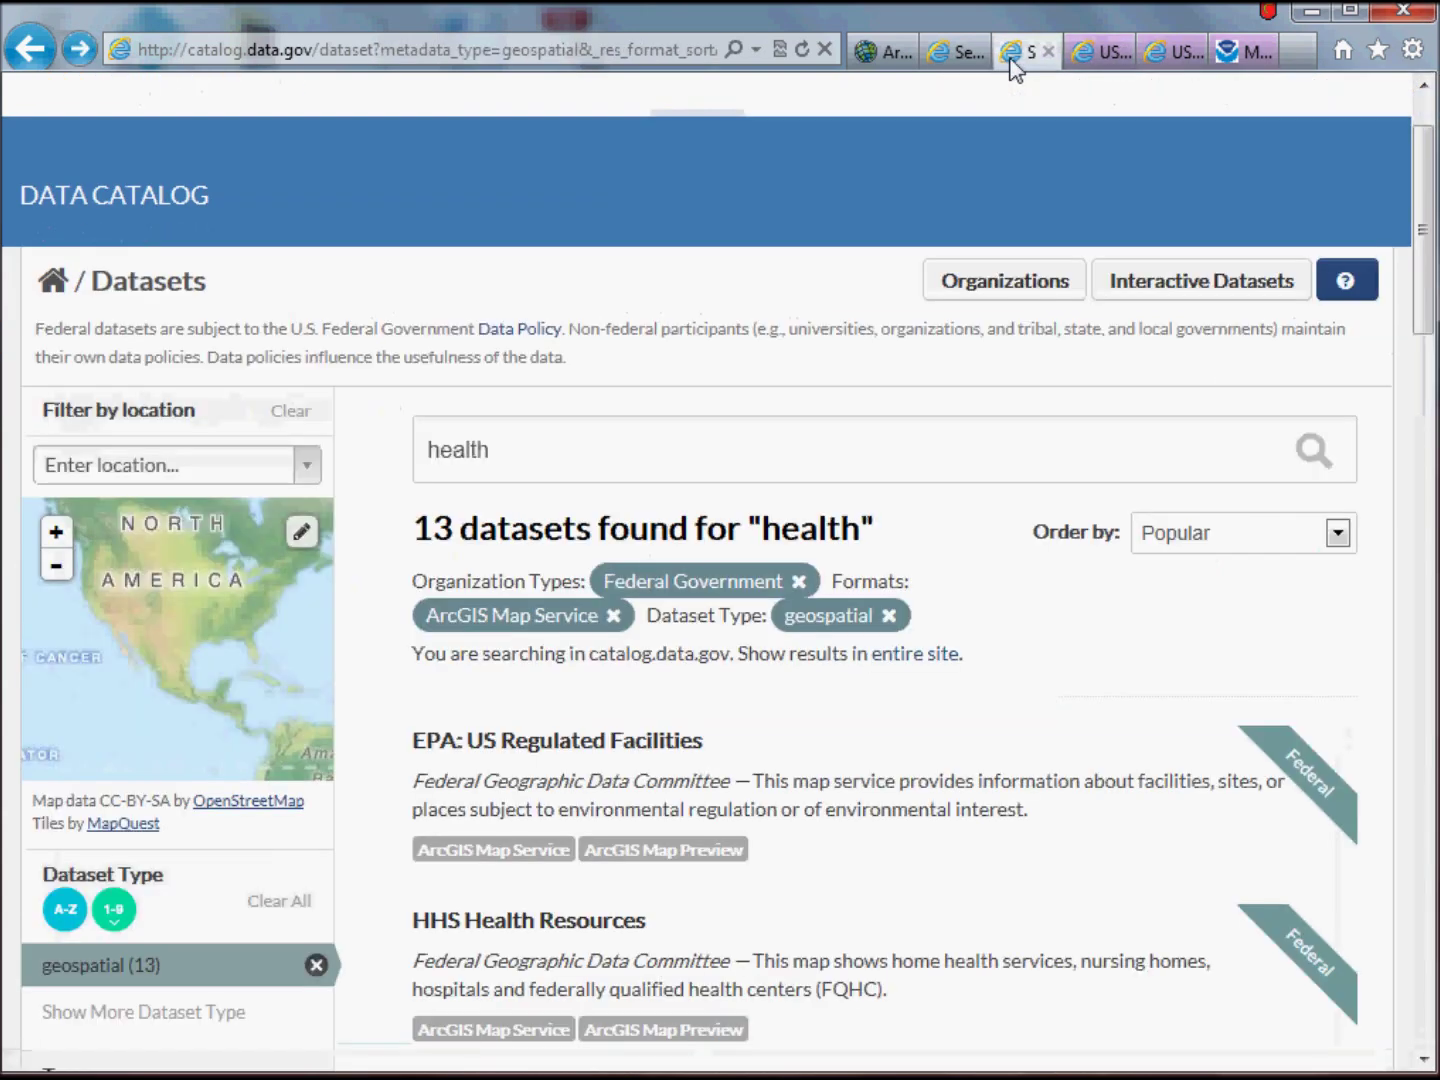
{"action": "left_click", "coordinate": [1082, 55]}
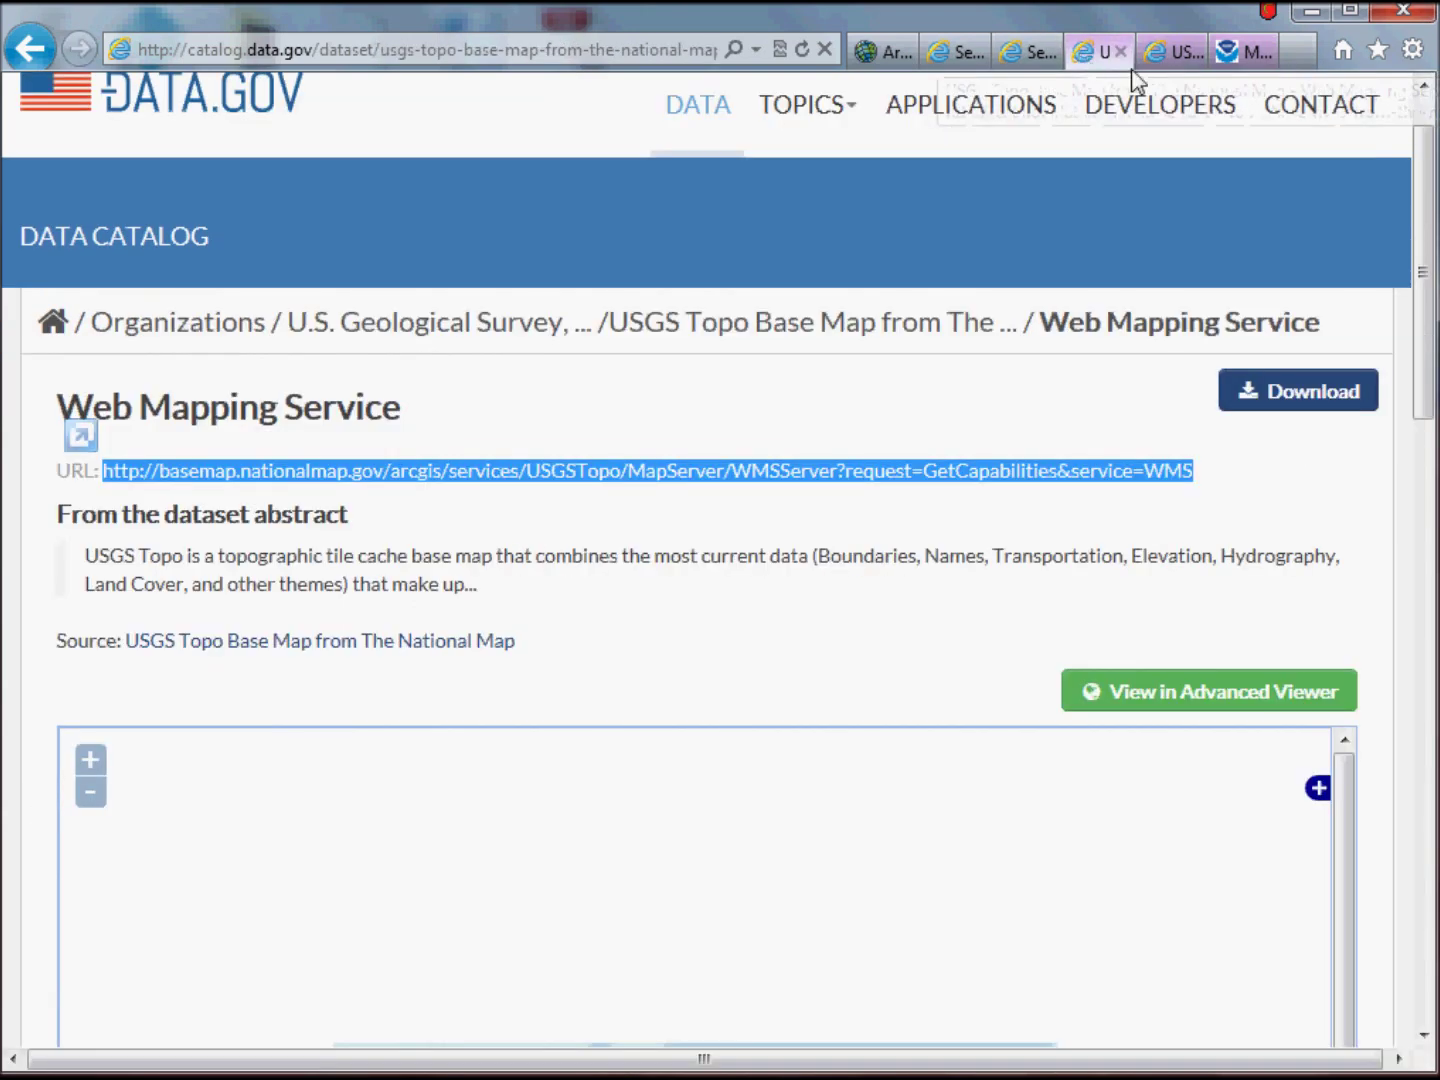
Step: Return to the USGS Topo Base Map dataset page and open its Web Mapping Service resource
{"action": "left_click", "coordinate": [26, 50]}
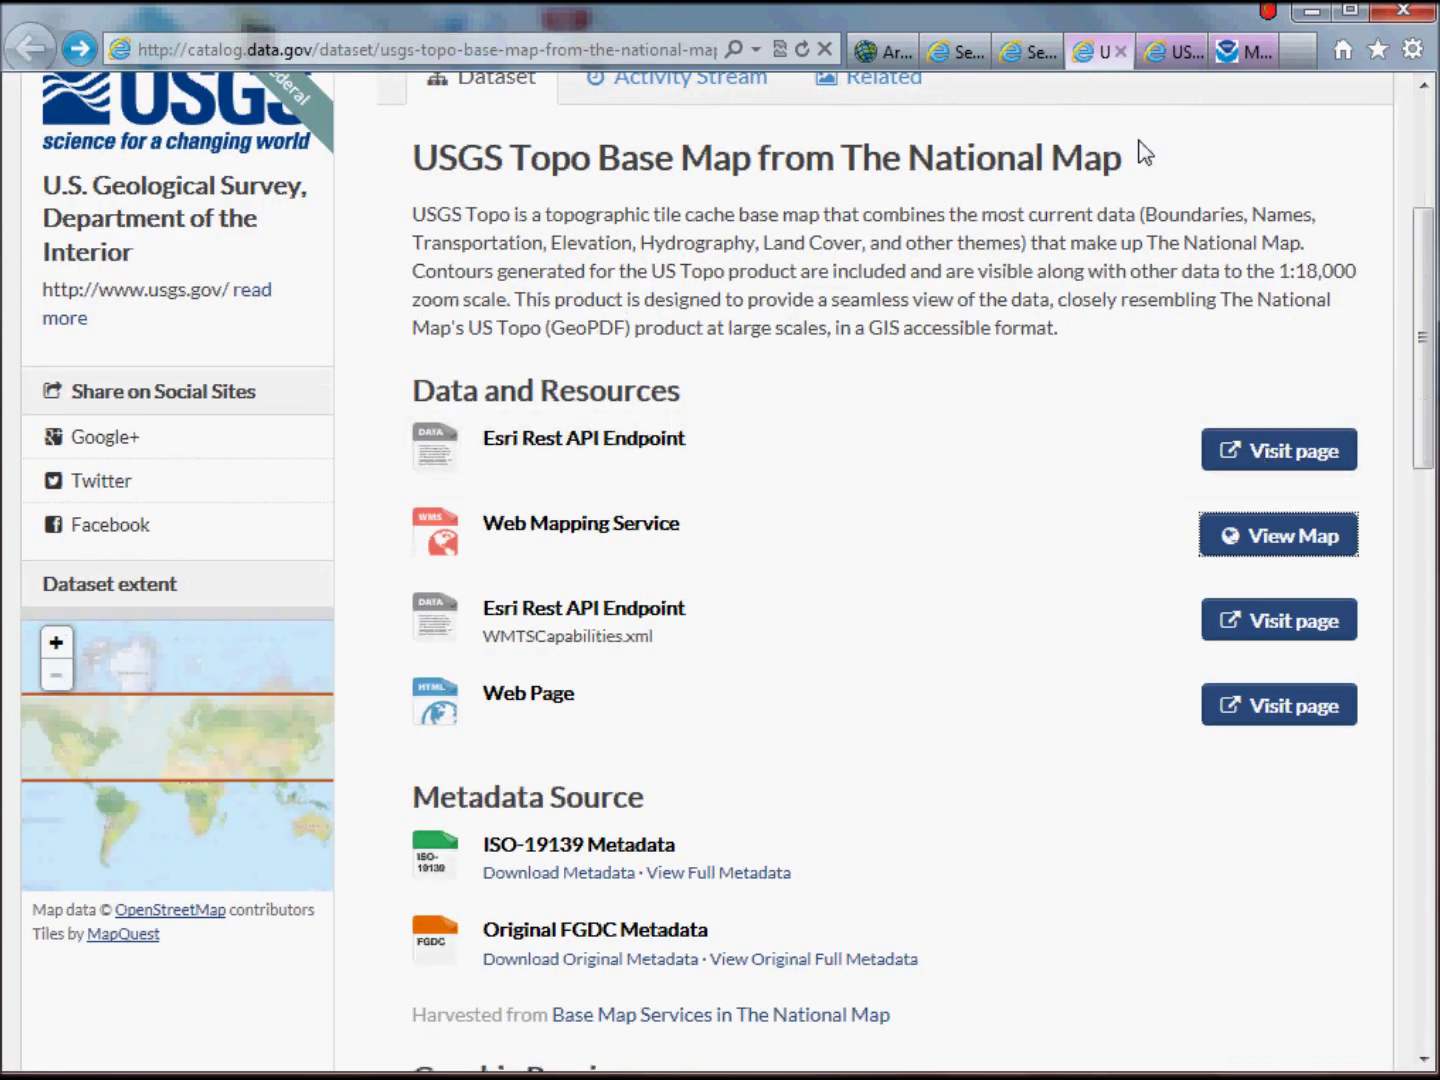
{"action": "left_click_drag", "start_coordinate": [1420, 296], "coordinate": [1420, 263]}
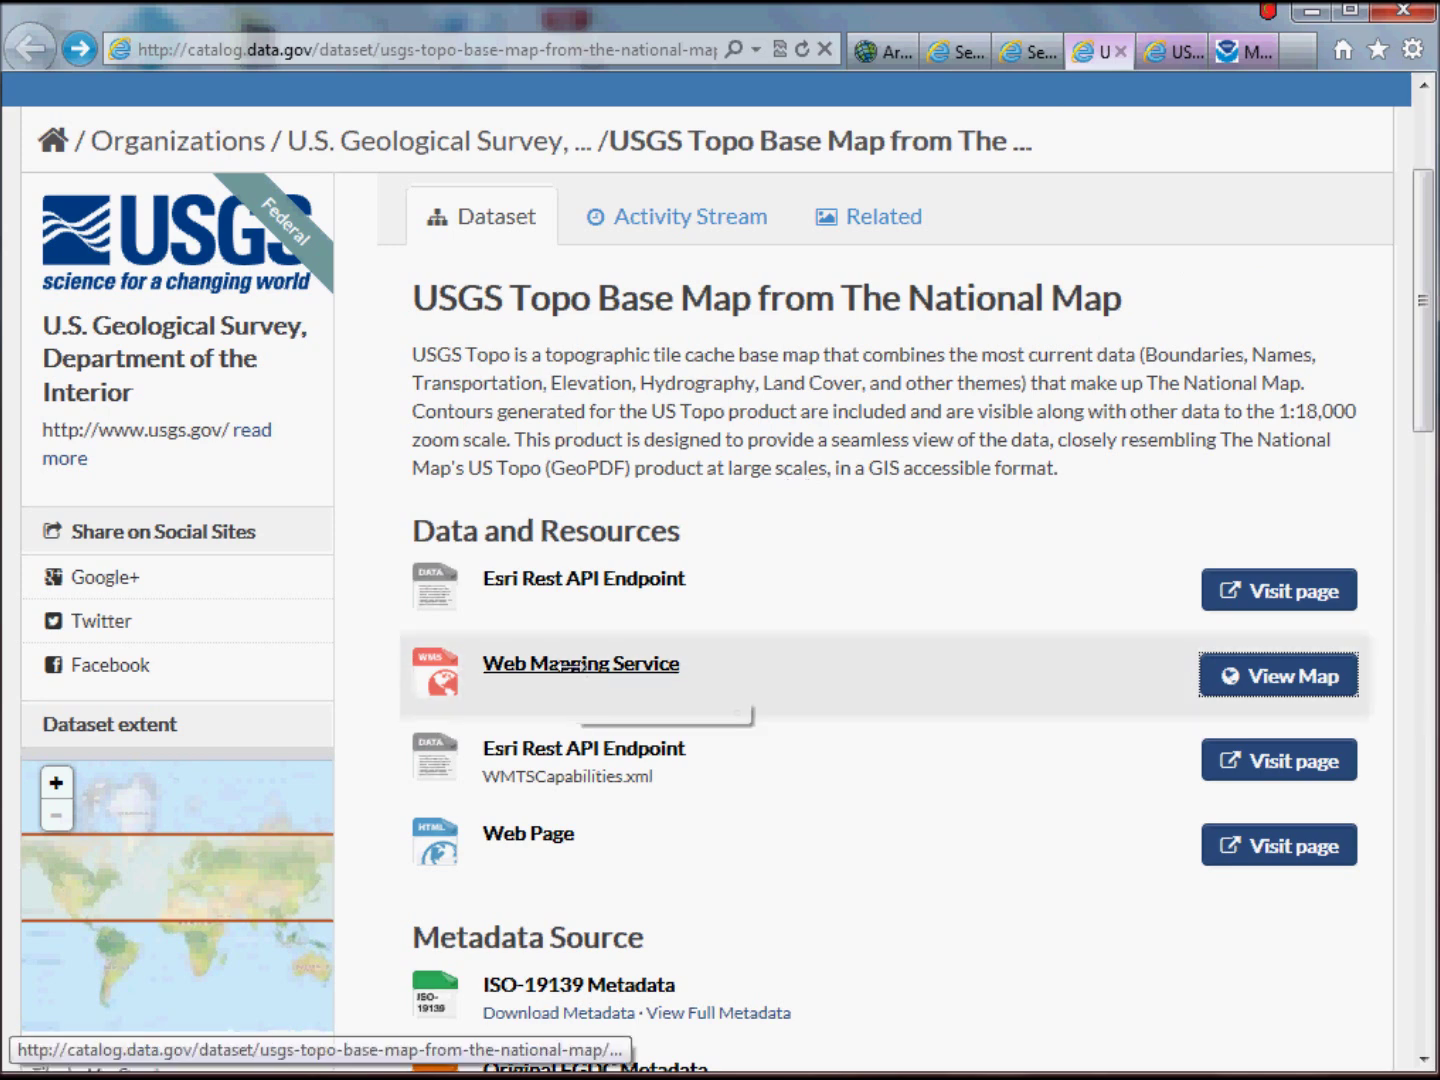
{"action": "left_click", "coordinate": [570, 665]}
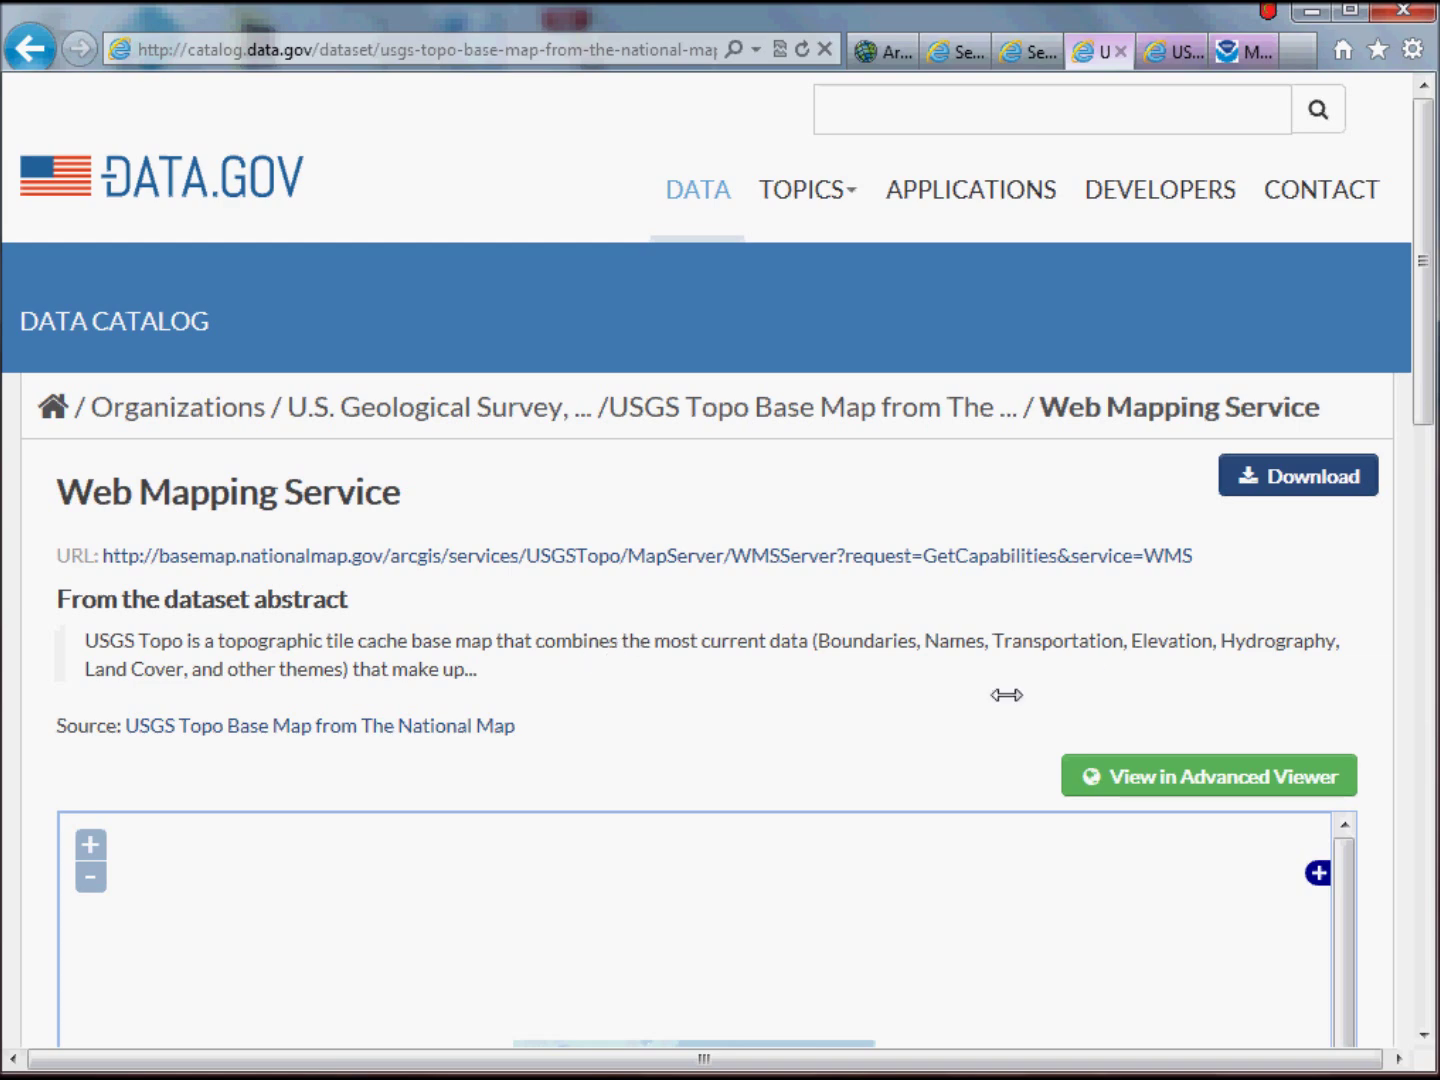
Step: Select the USGS Topo WMS service URL and return to the ArcGIS map
{"action": "left_click_drag", "start_coordinate": [1417, 379], "coordinate": [1412, 545]}
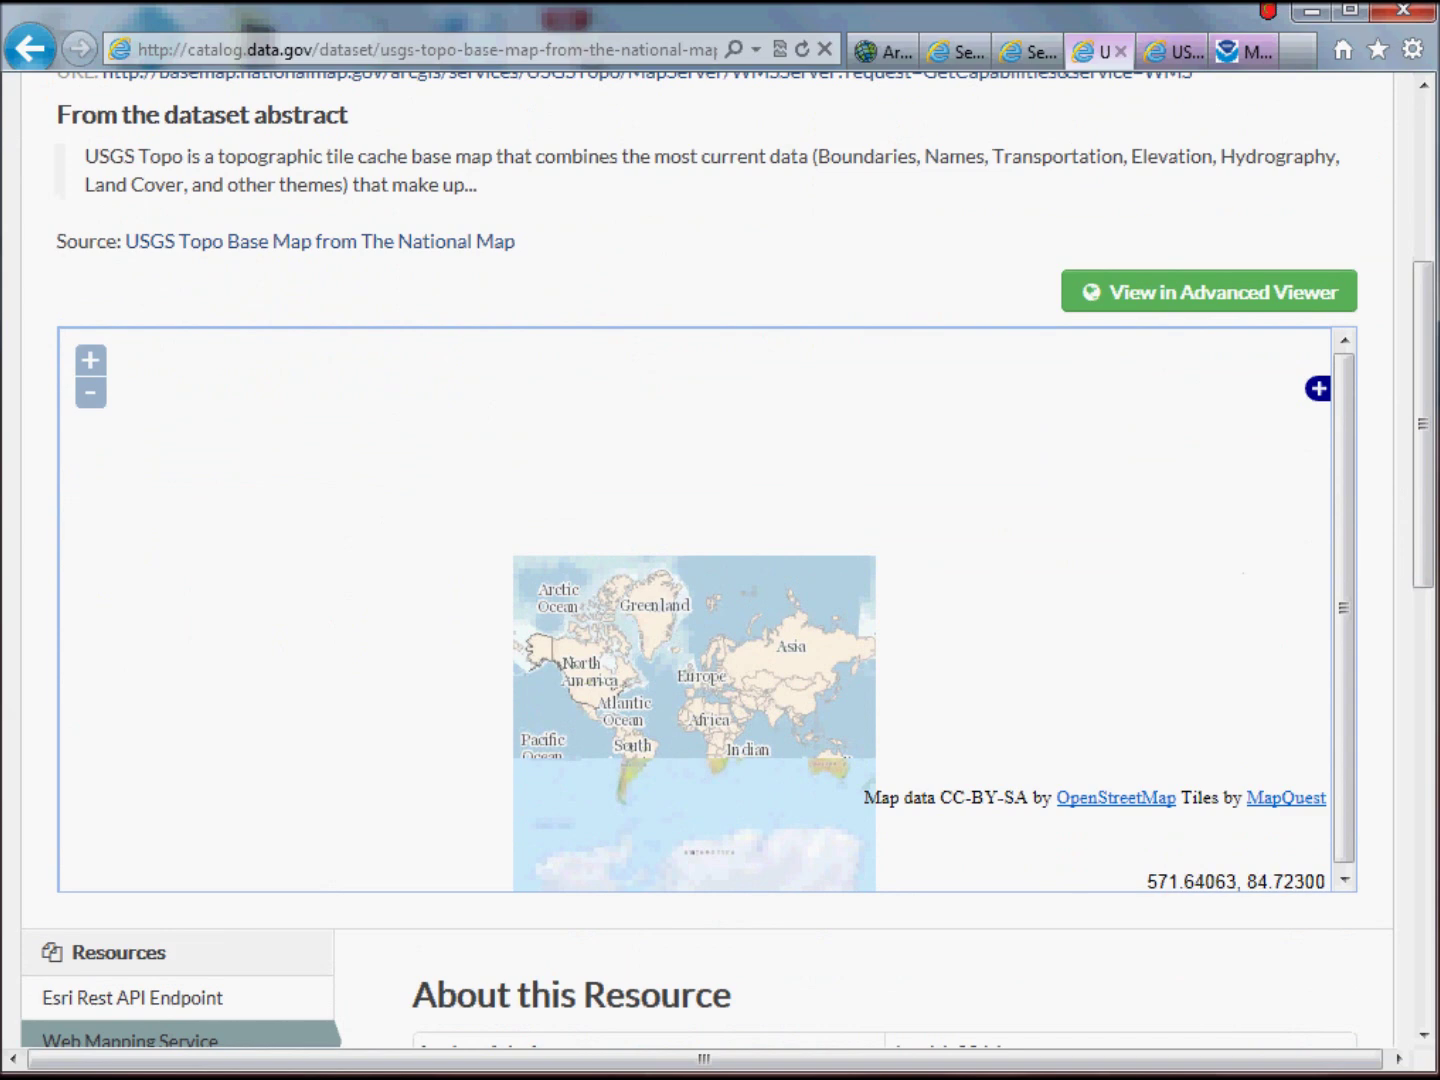
{"action": "left_click_drag", "start_coordinate": [1431, 437], "coordinate": [1424, 305]}
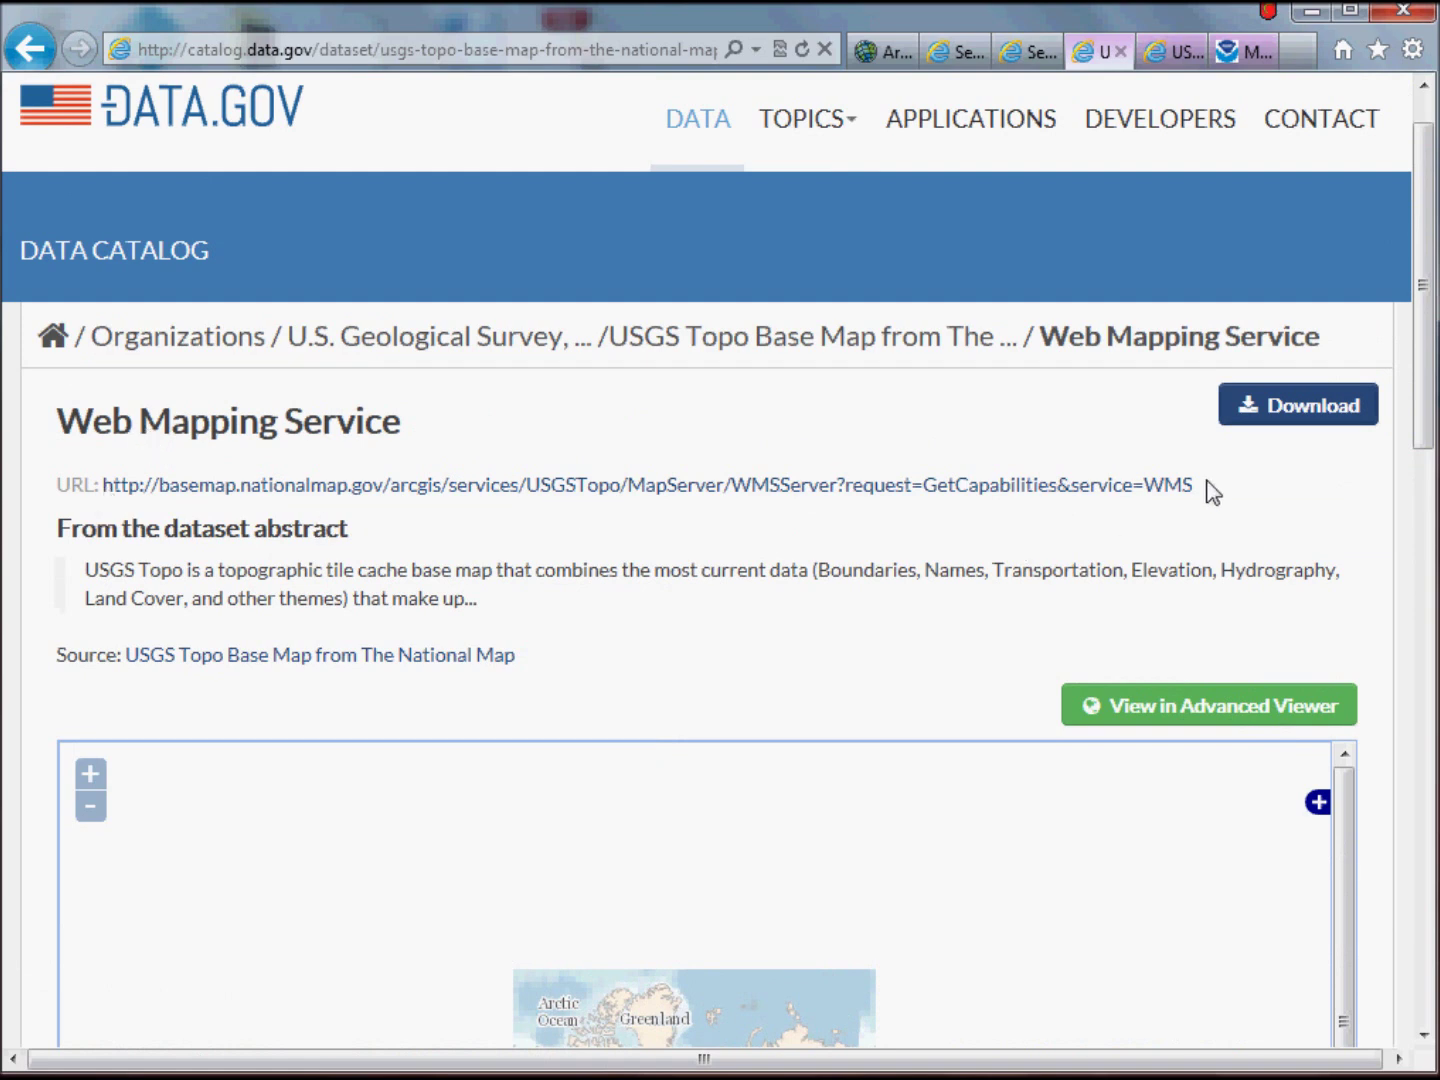
{"action": "left_click_drag", "start_coordinate": [1205, 492], "coordinate": [113, 492]}
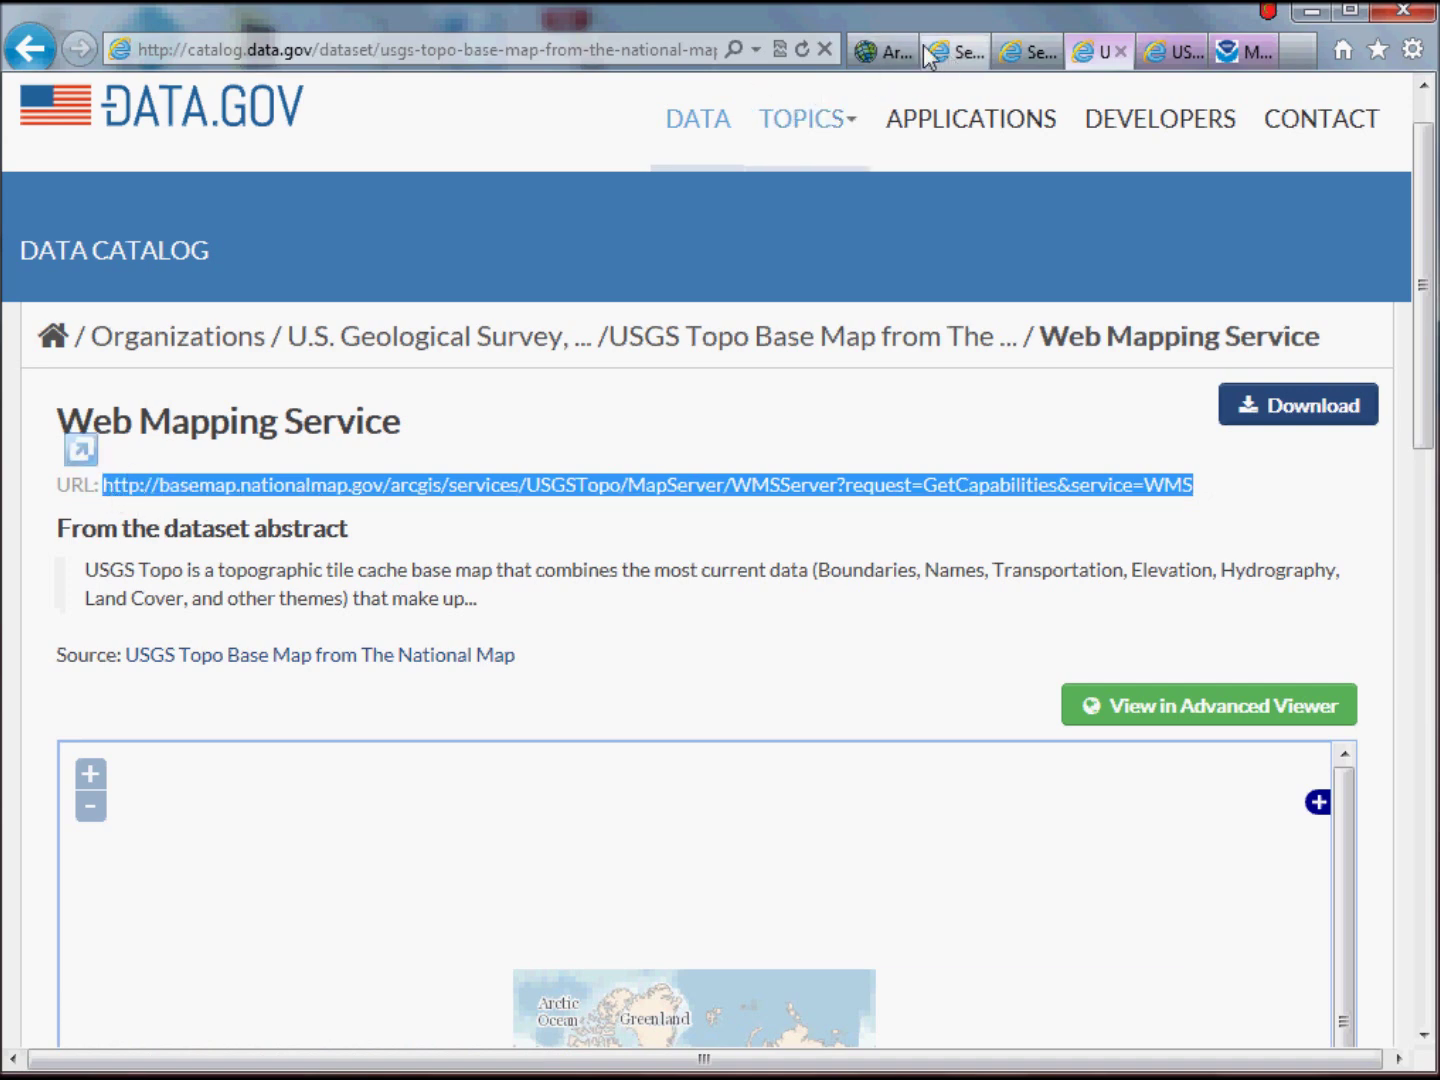
{"action": "left_click", "coordinate": [878, 54]}
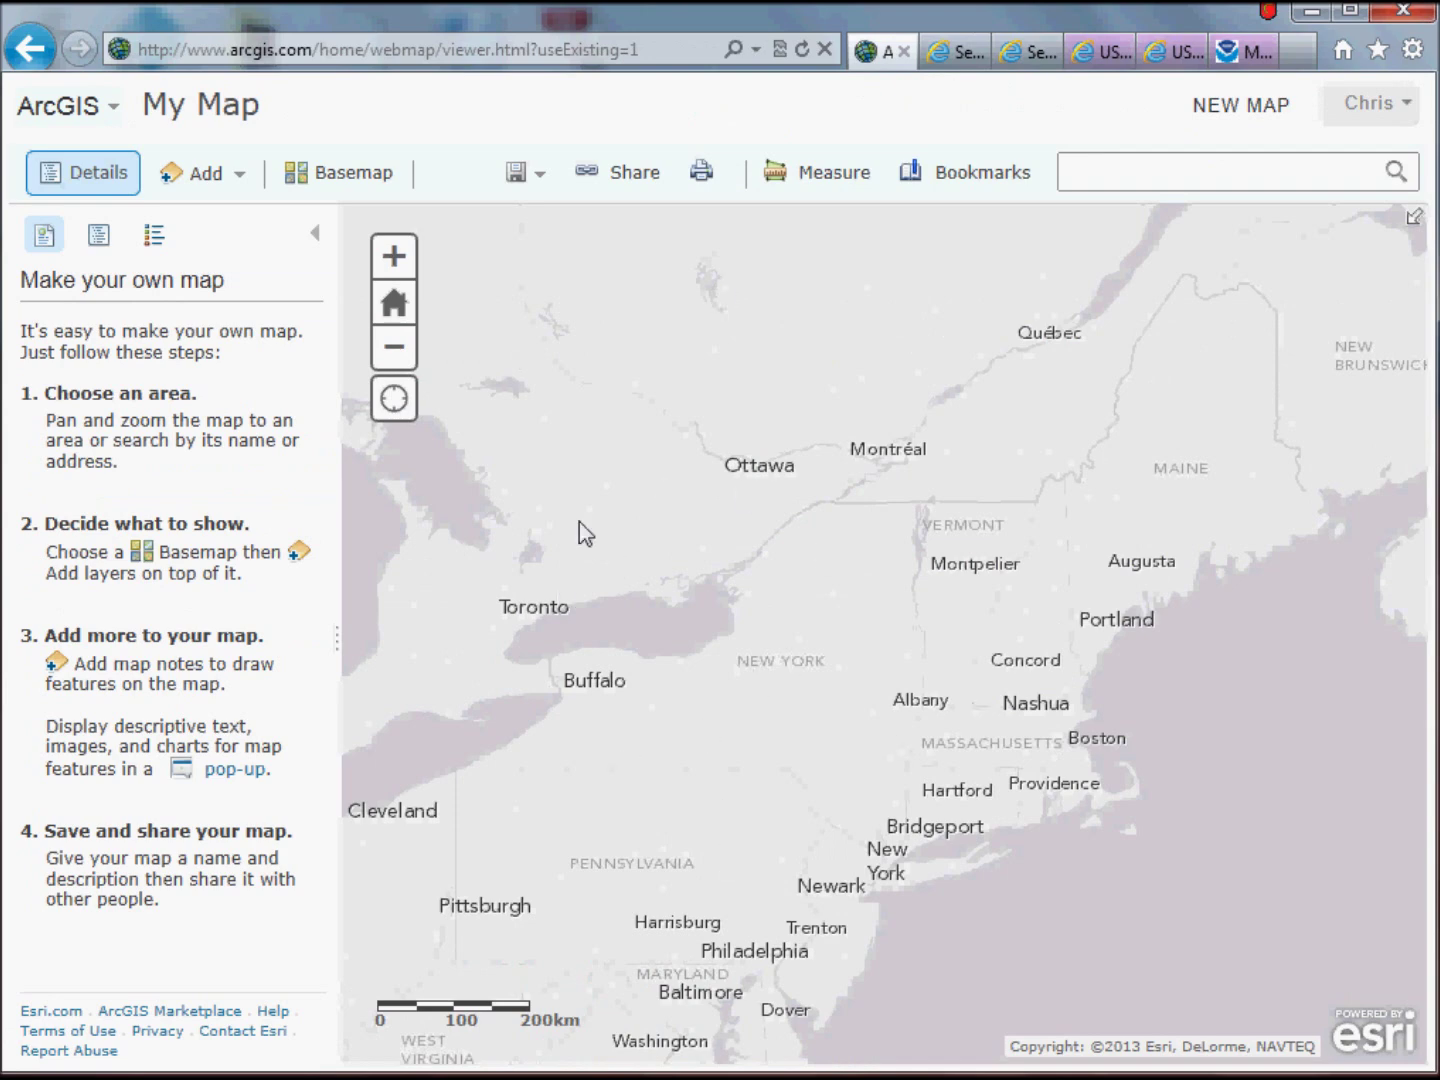
Step: Pan the map to the Midwest and Tennessee and show the Add content options
{"action": "left_click_drag", "start_coordinate": [557, 715], "coordinate": [1016, 604]}
{"action": "left_click_drag", "start_coordinate": [694, 707], "coordinate": [919, 379]}
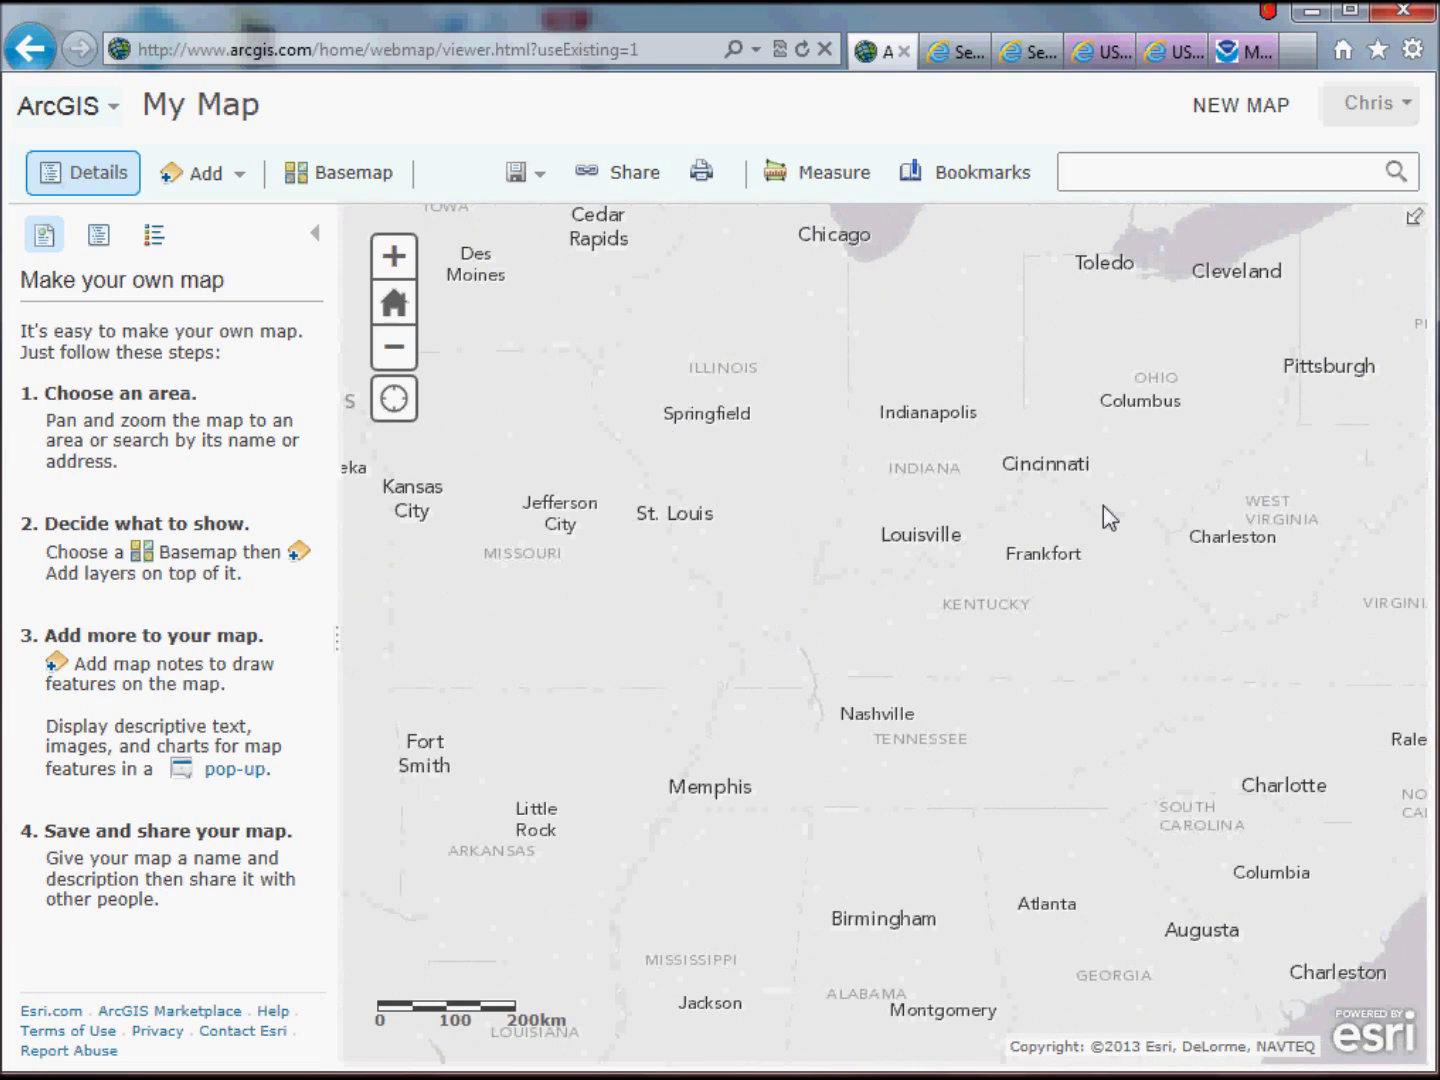
{"action": "left_click", "coordinate": [239, 178]}
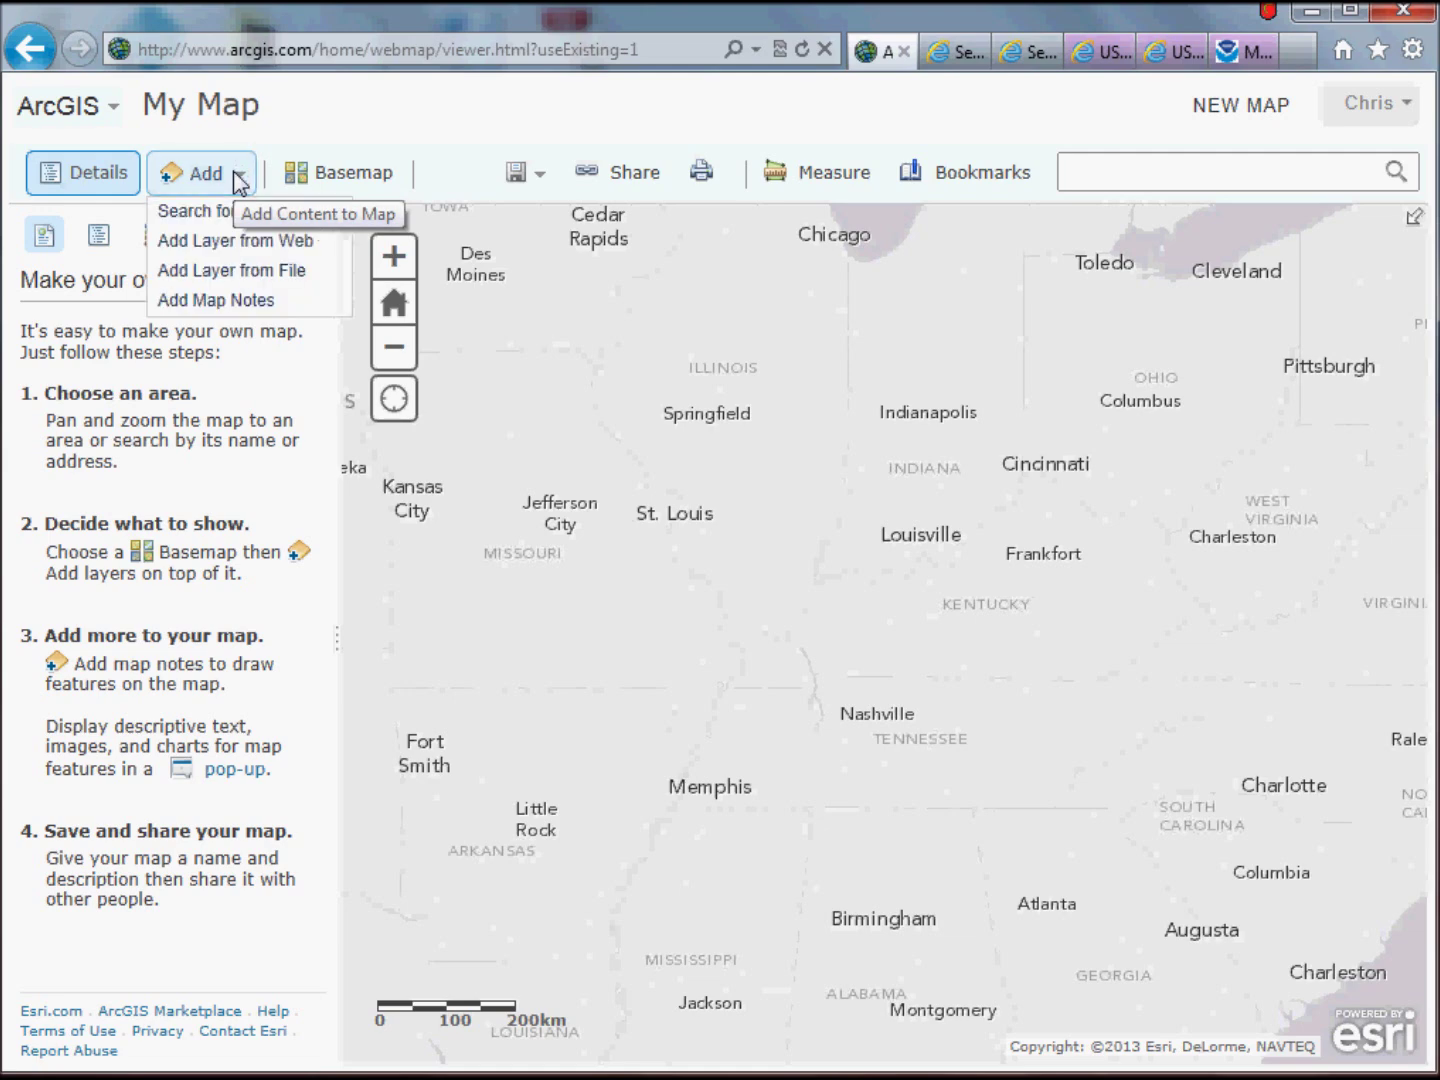
Step: Add the pasted USGSTopo URL as a WMS OGC web service layer, used as the basemap
{"action": "left_click", "coordinate": [228, 244]}
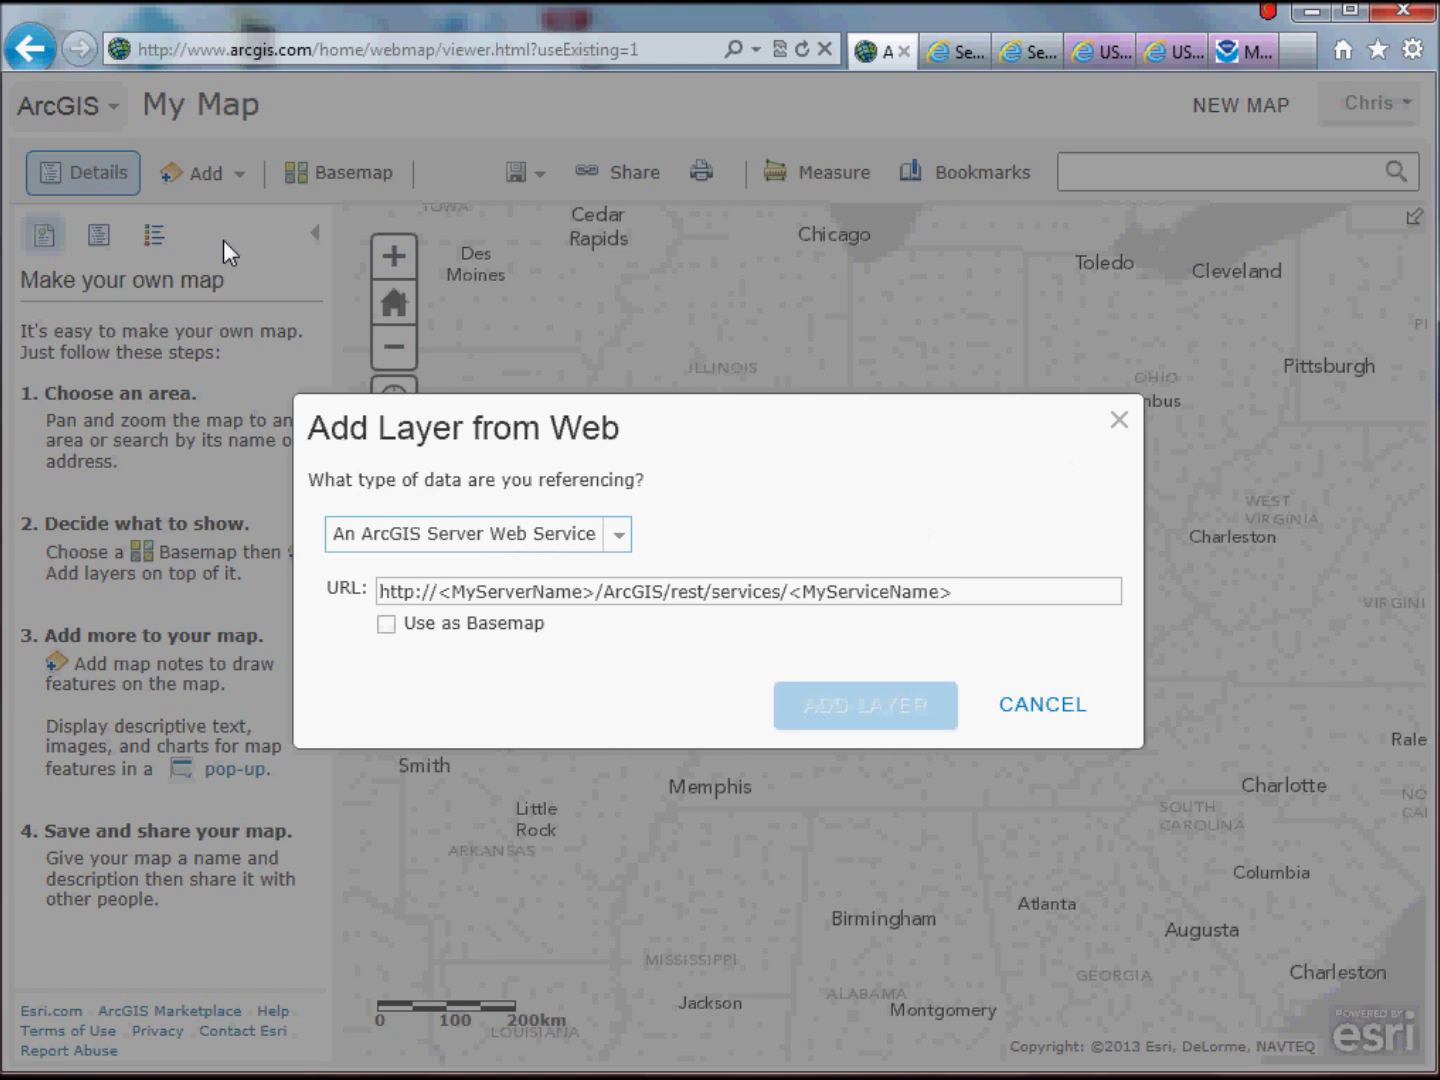
{"action": "left_click", "coordinate": [618, 533]}
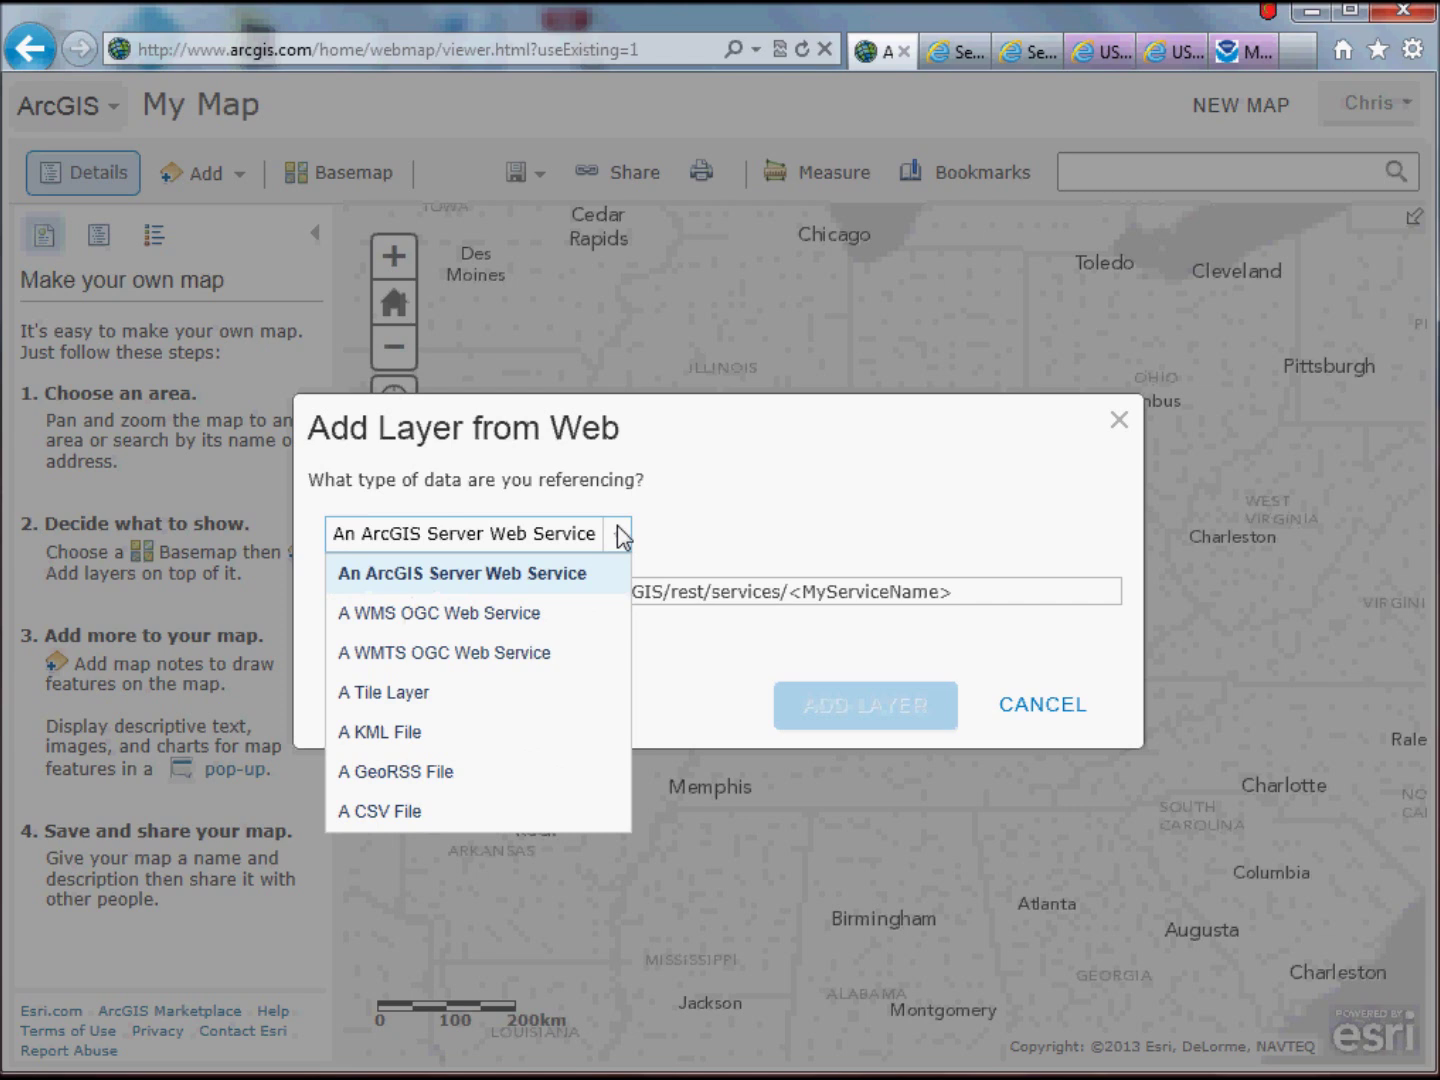
{"action": "left_click", "coordinate": [524, 620]}
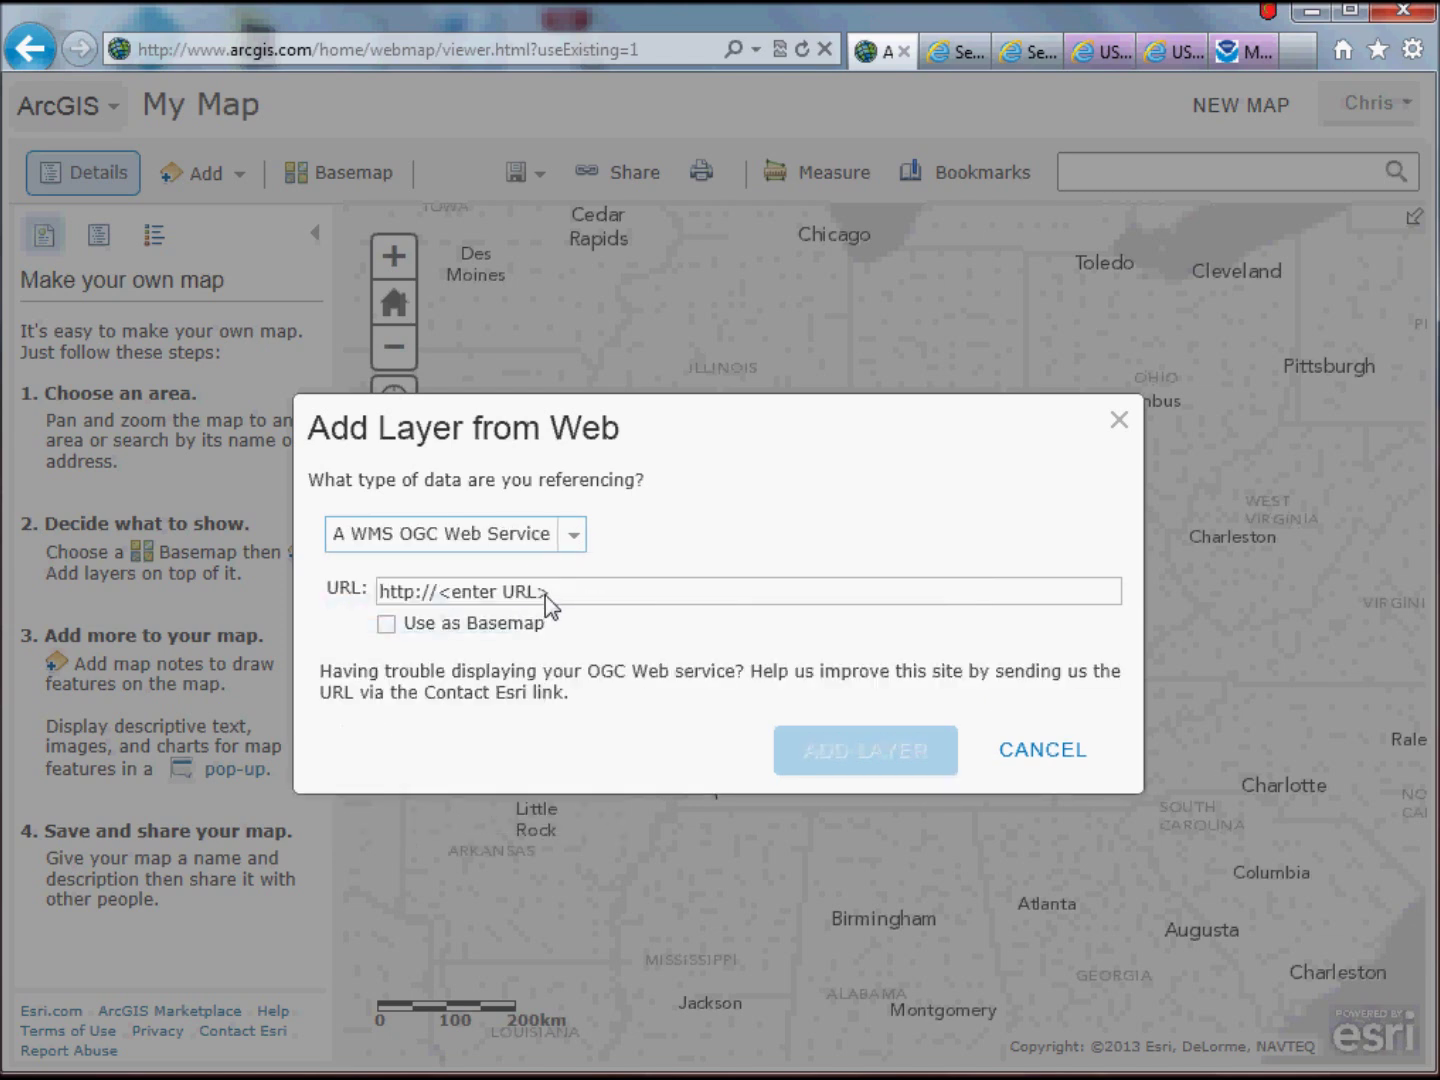
{"action": "left_click", "coordinate": [553, 589]}
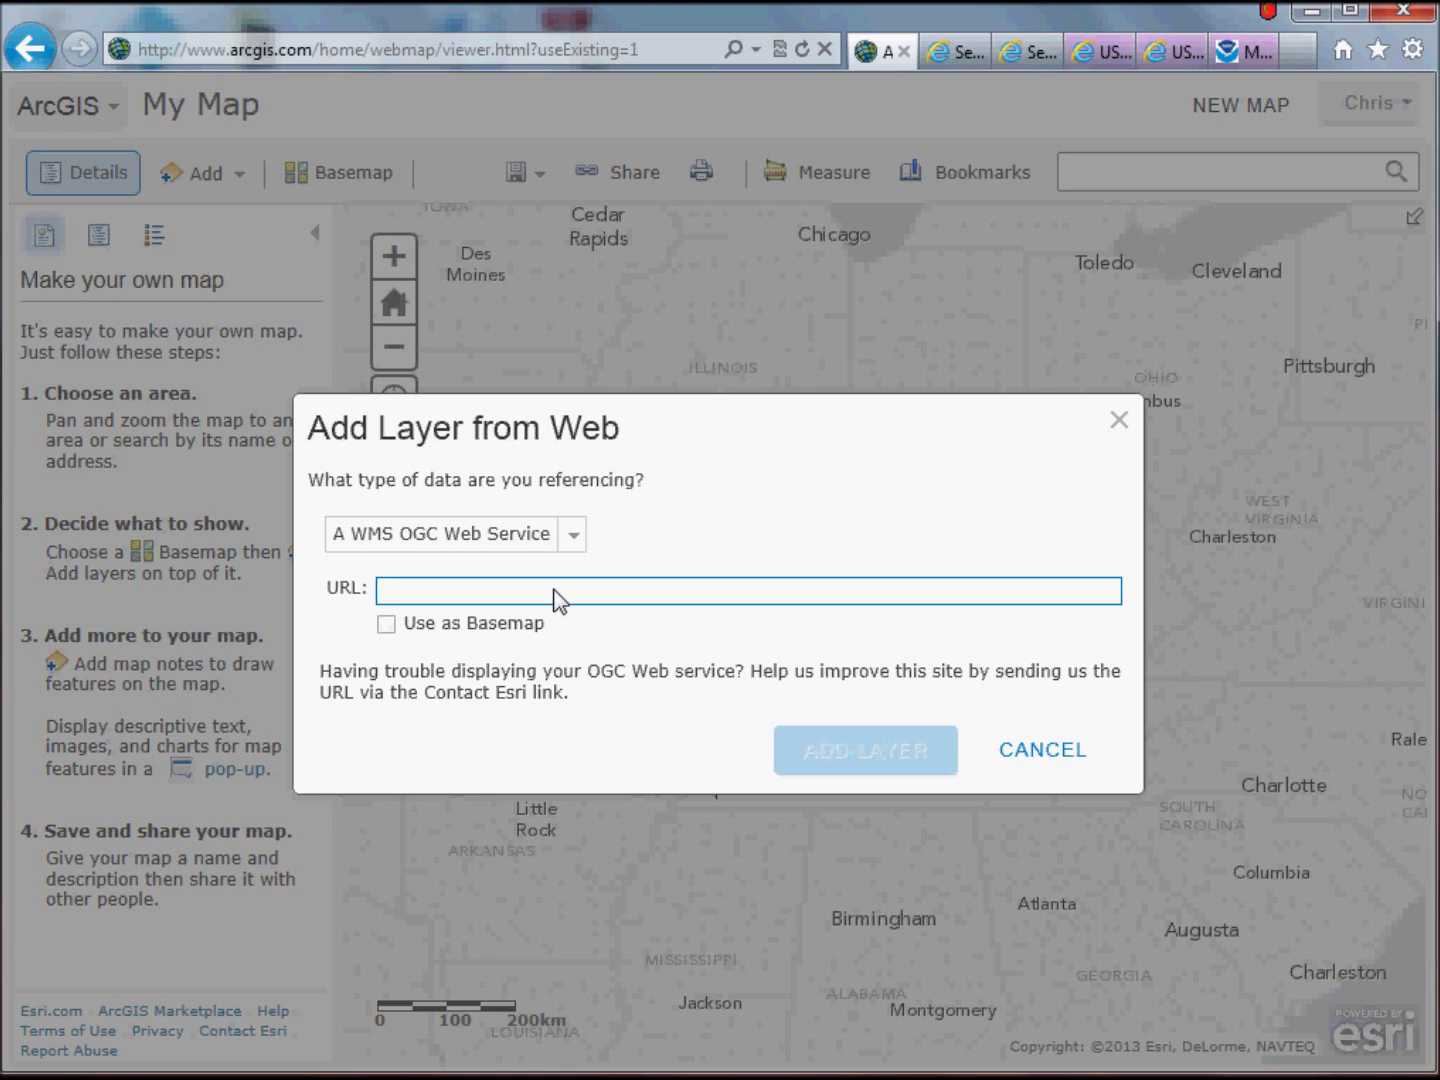
{"action": "type", "text": "is/services/USGSTopo/MapServer/WMSServer?request=GetCapabilities&service=WMS"}
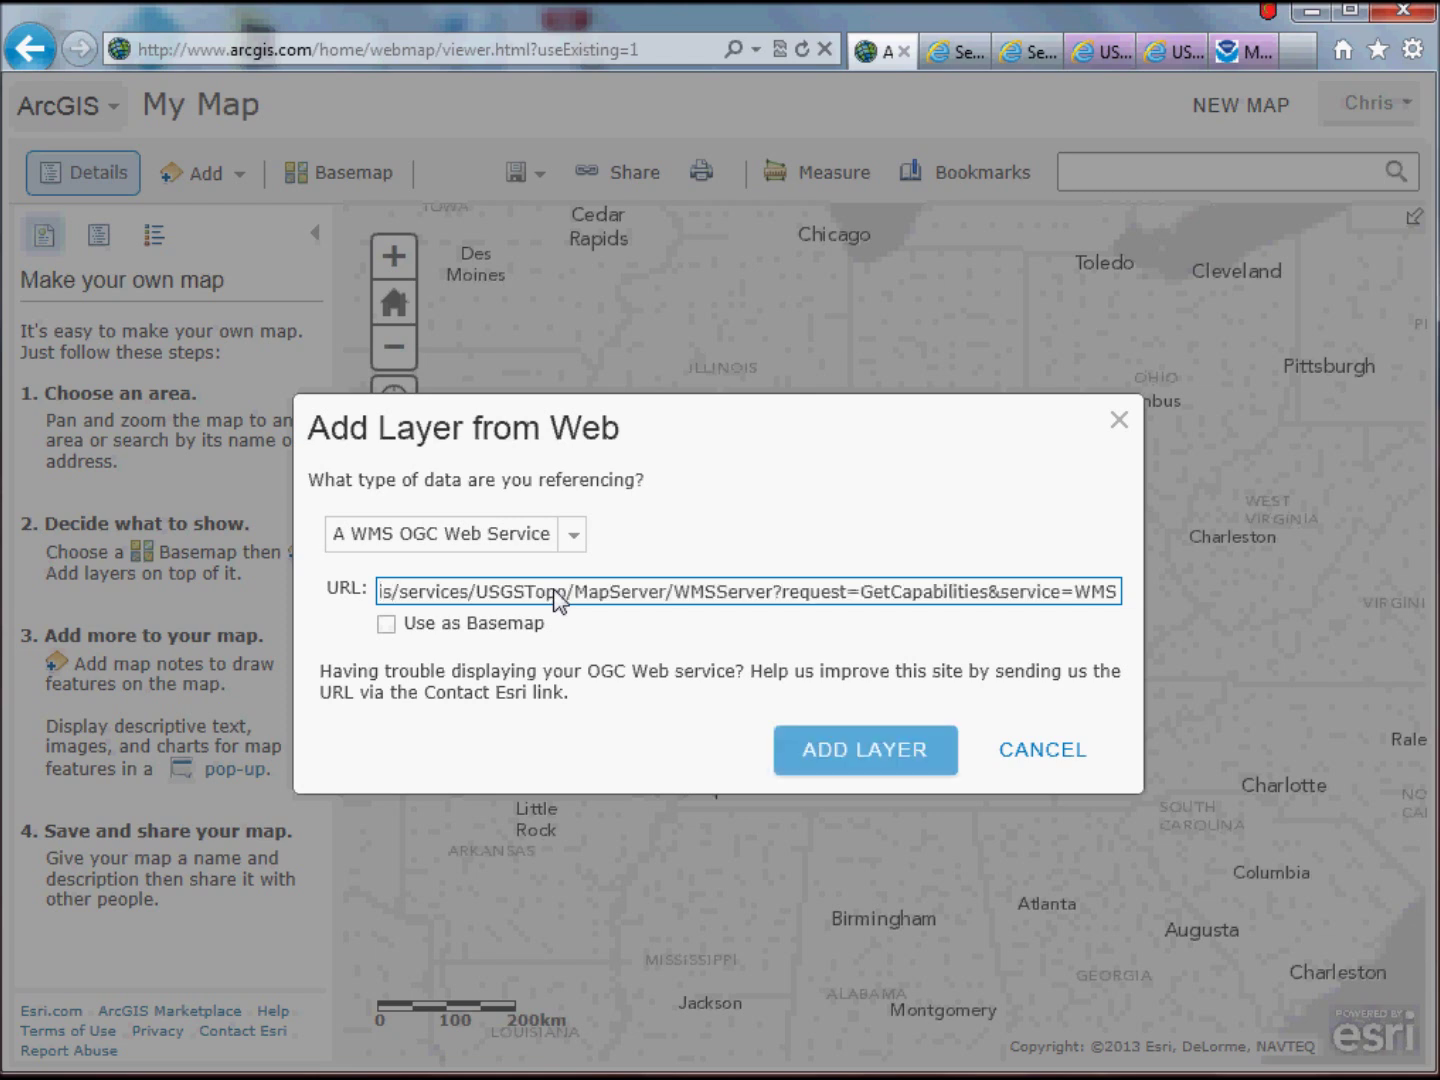
{"action": "left_click", "coordinate": [386, 625]}
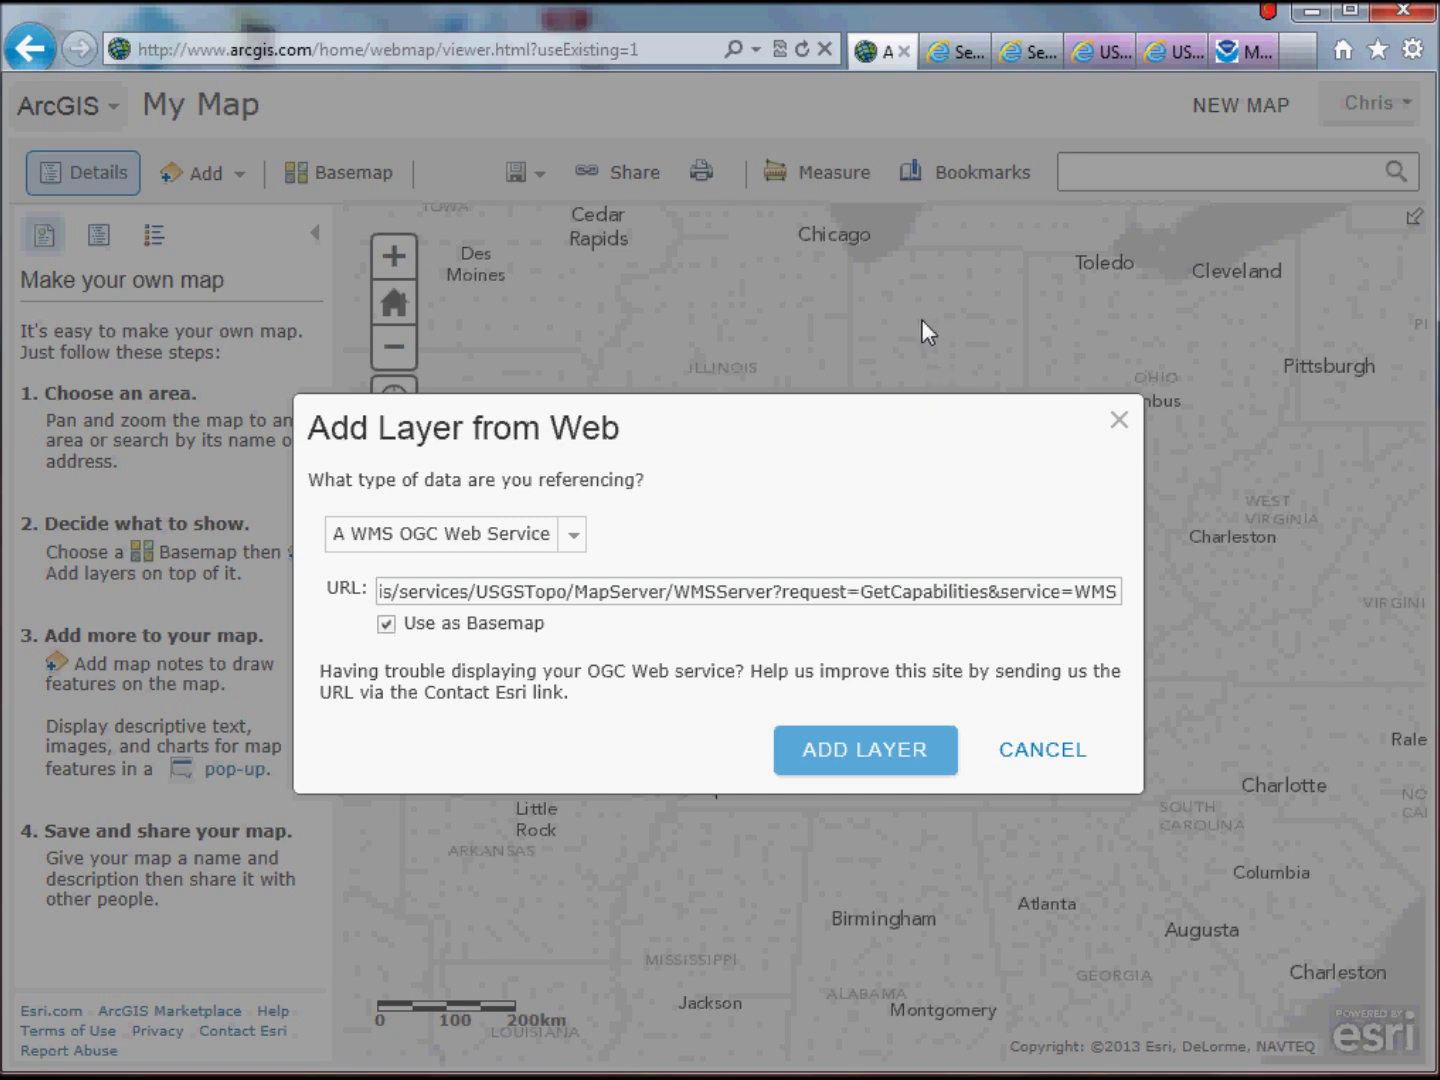
{"action": "left_click", "coordinate": [869, 753]}
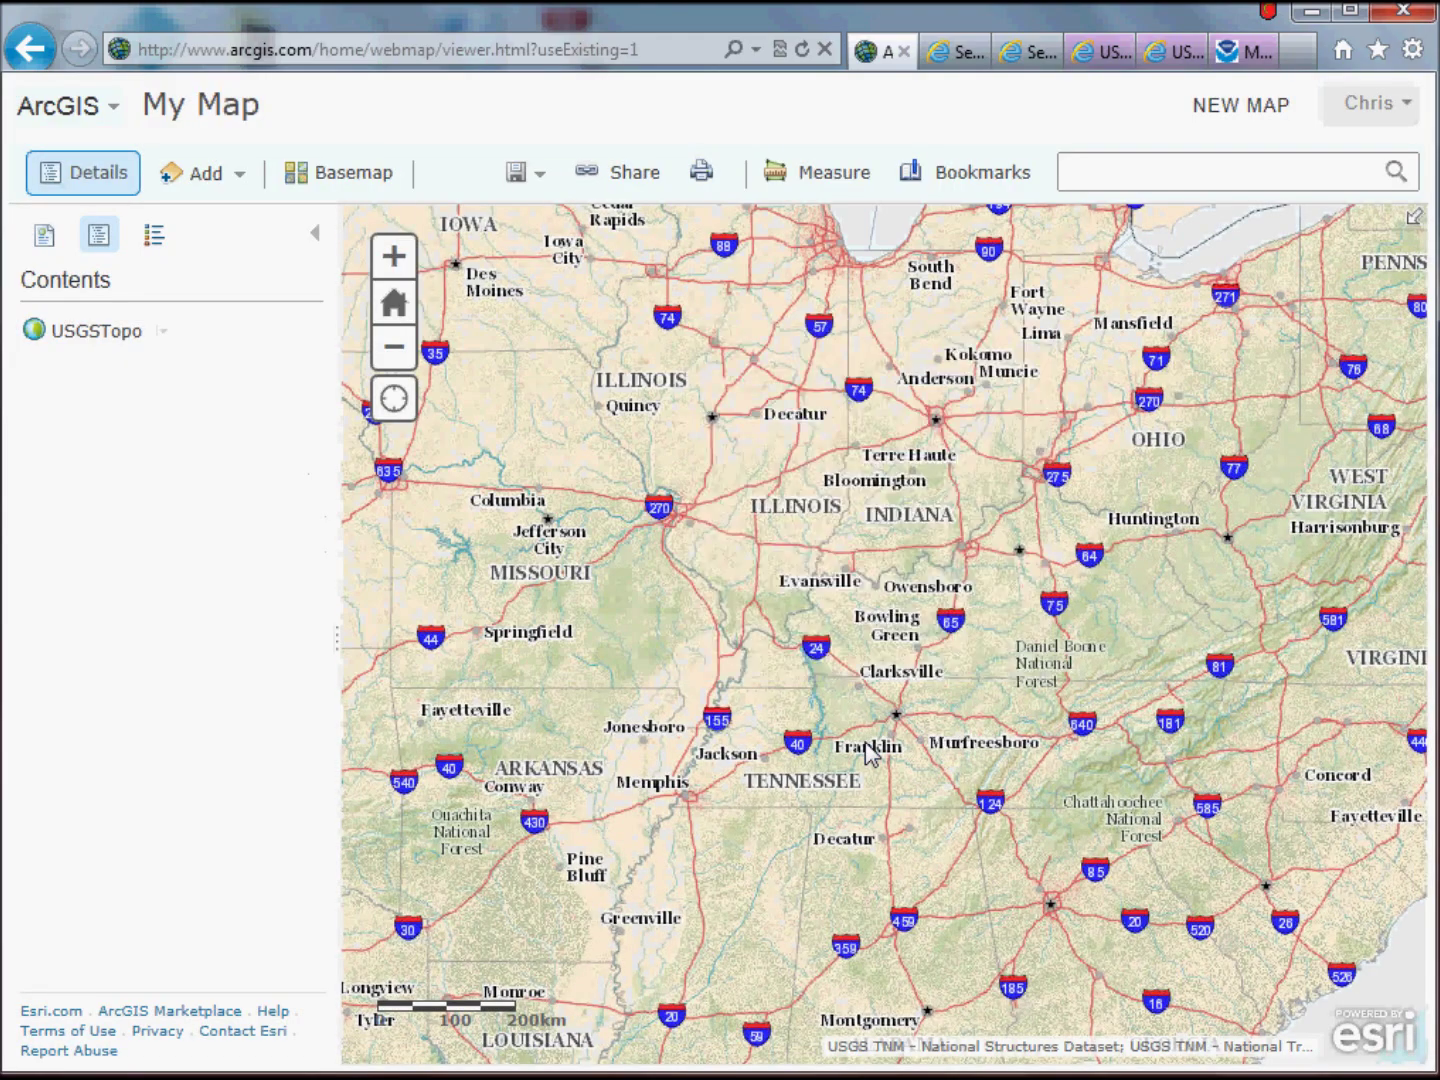
Step: Pan around the Northeast to inspect the USGS Topo basemap, then return to the Data.gov catalog
{"action": "left_click_drag", "start_coordinate": [1134, 627], "coordinate": [714, 681]}
{"action": "mouse_move", "coordinate": [1066, 443]}
{"action": "left_mouse_down"}
{"action": "mouse_move", "coordinate": [853, 770]}
{"action": "mouse_move", "coordinate": [1061, 463]}
{"action": "left_mouse_up"}
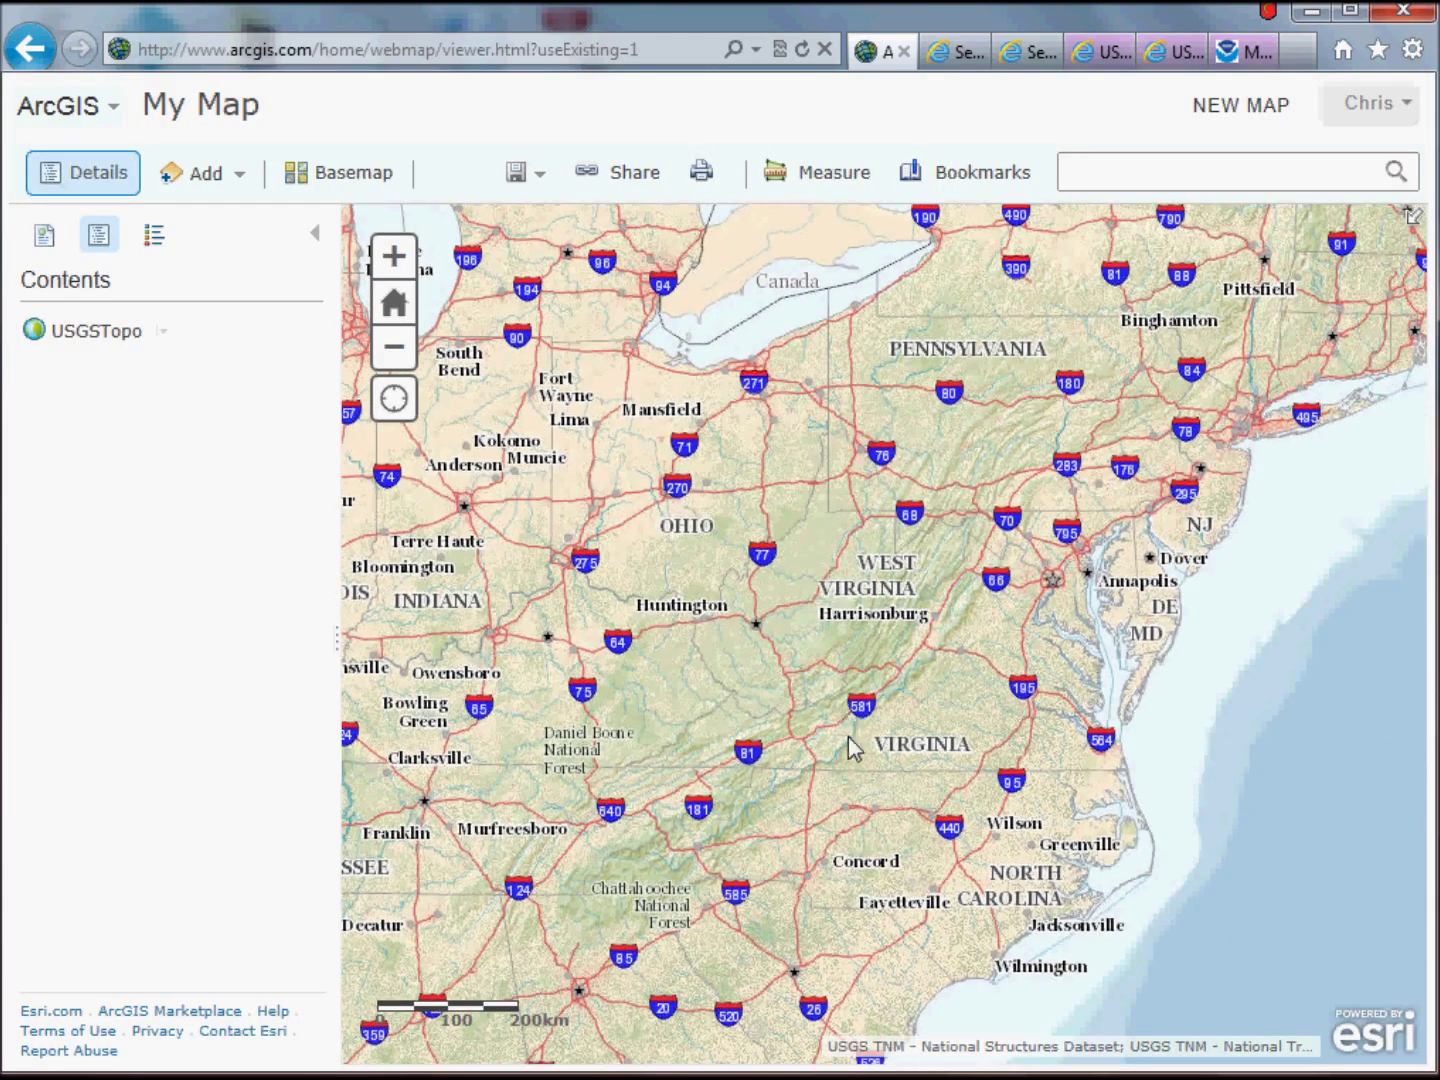
{"action": "left_click_drag", "start_coordinate": [940, 855], "coordinate": [775, 525]}
{"action": "left_click_drag", "start_coordinate": [705, 405], "coordinate": [786, 672]}
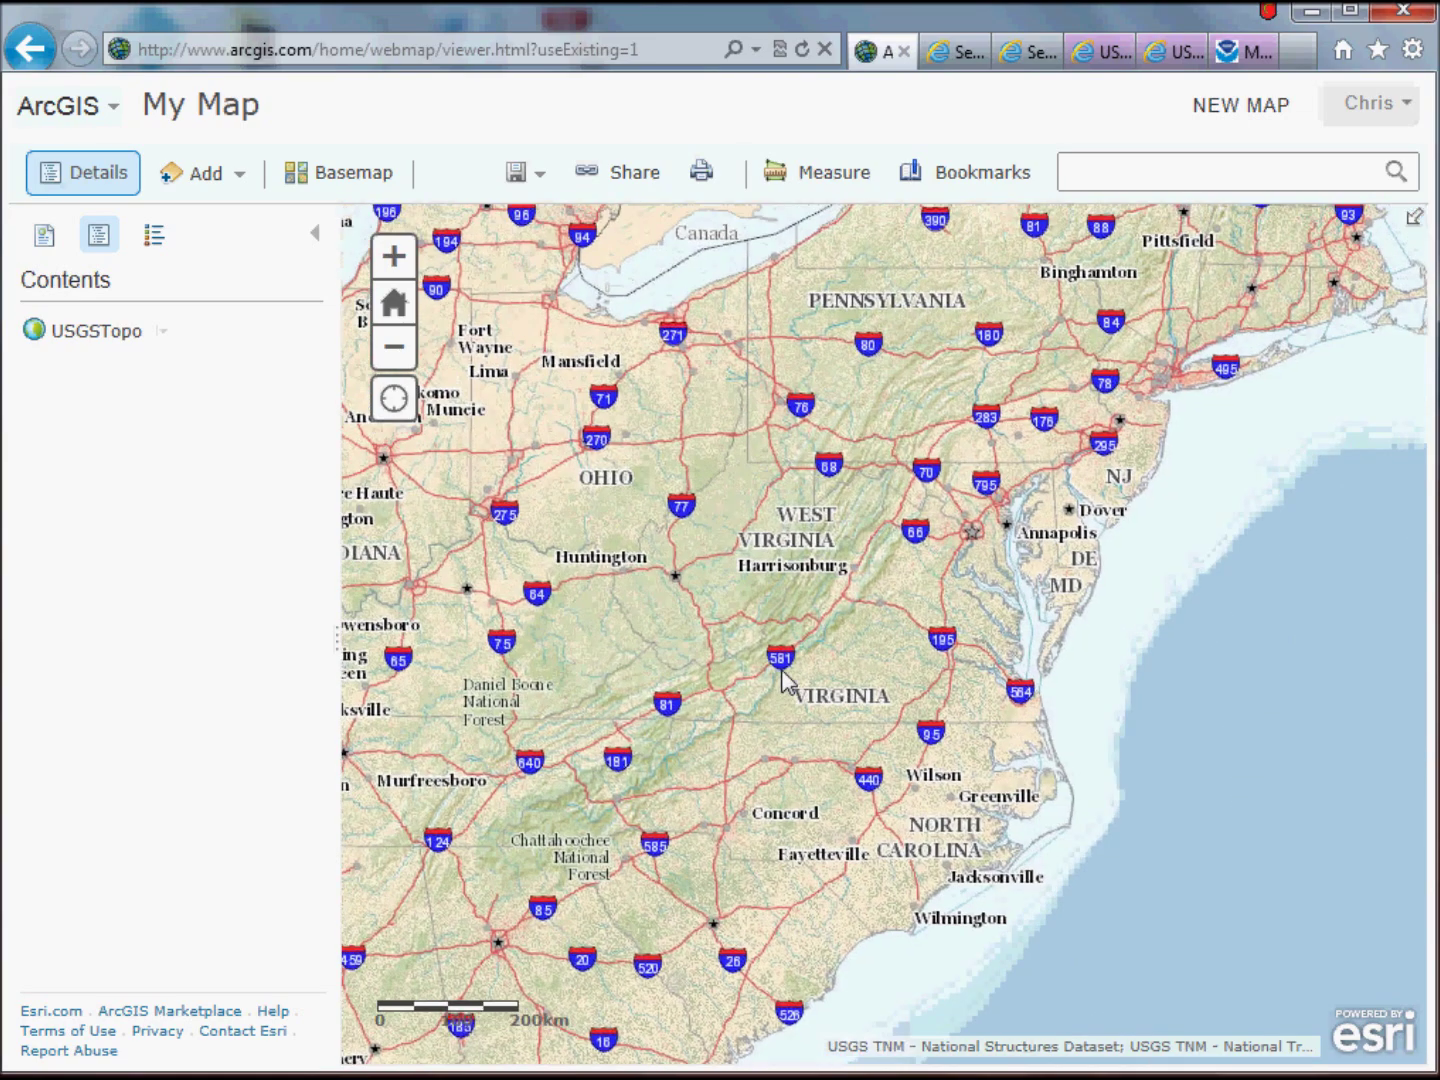
{"action": "left_click_drag", "start_coordinate": [950, 506], "coordinate": [811, 758]}
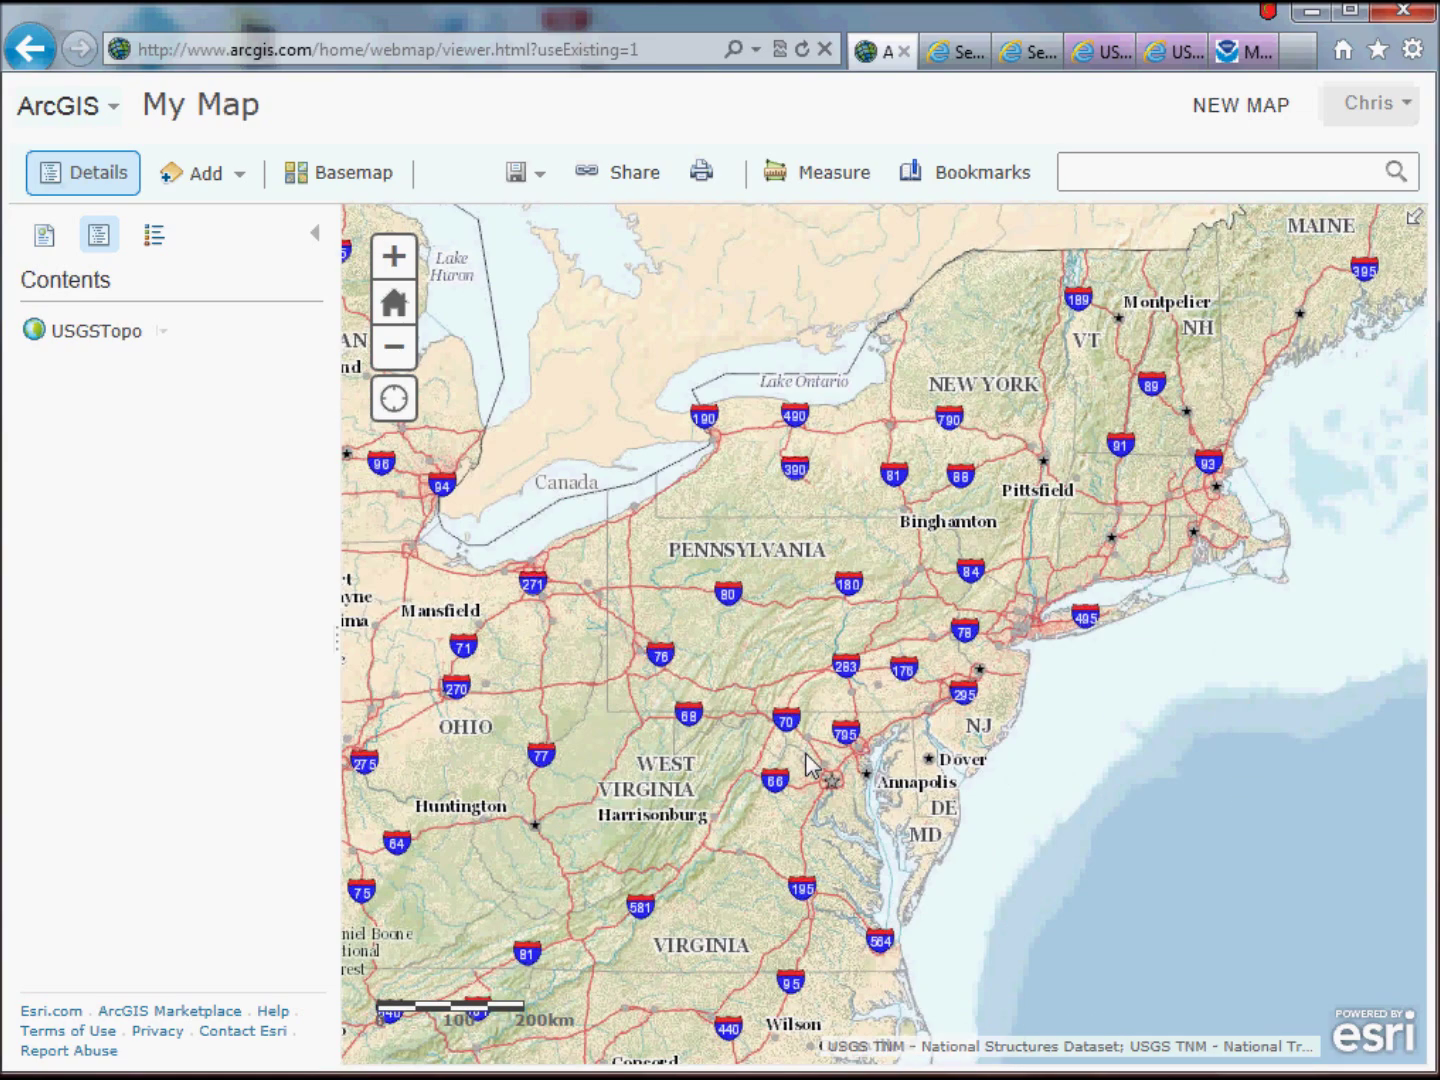
{"action": "left_click_drag", "start_coordinate": [510, 880], "coordinate": [562, 772]}
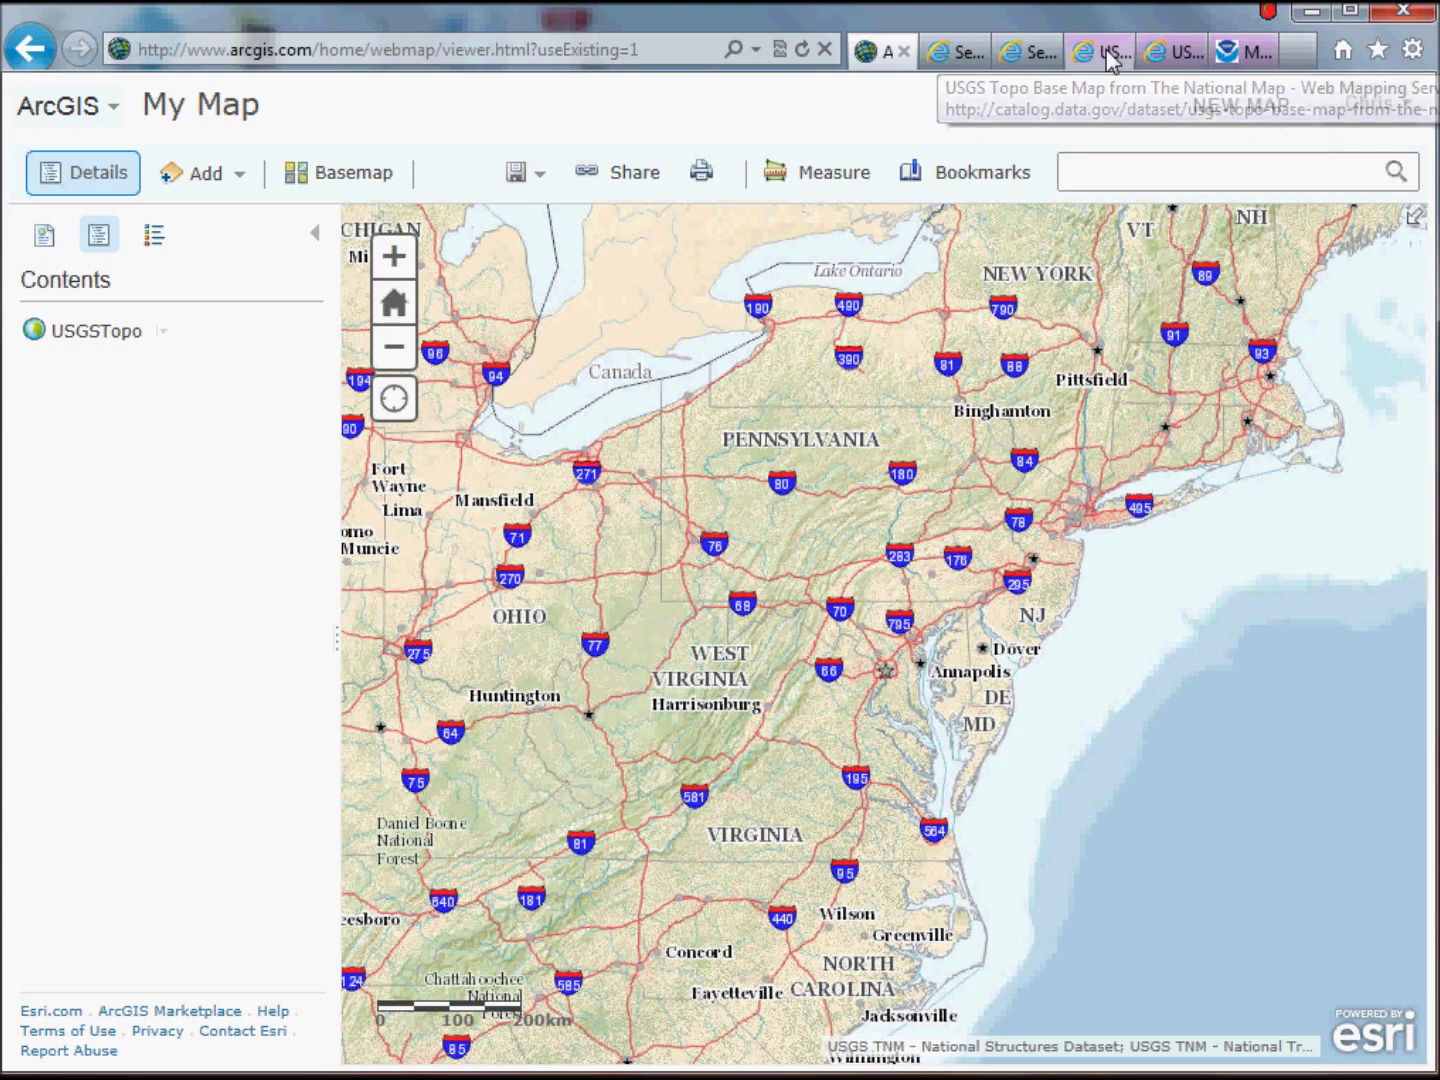
{"action": "left_click", "coordinate": [960, 53]}
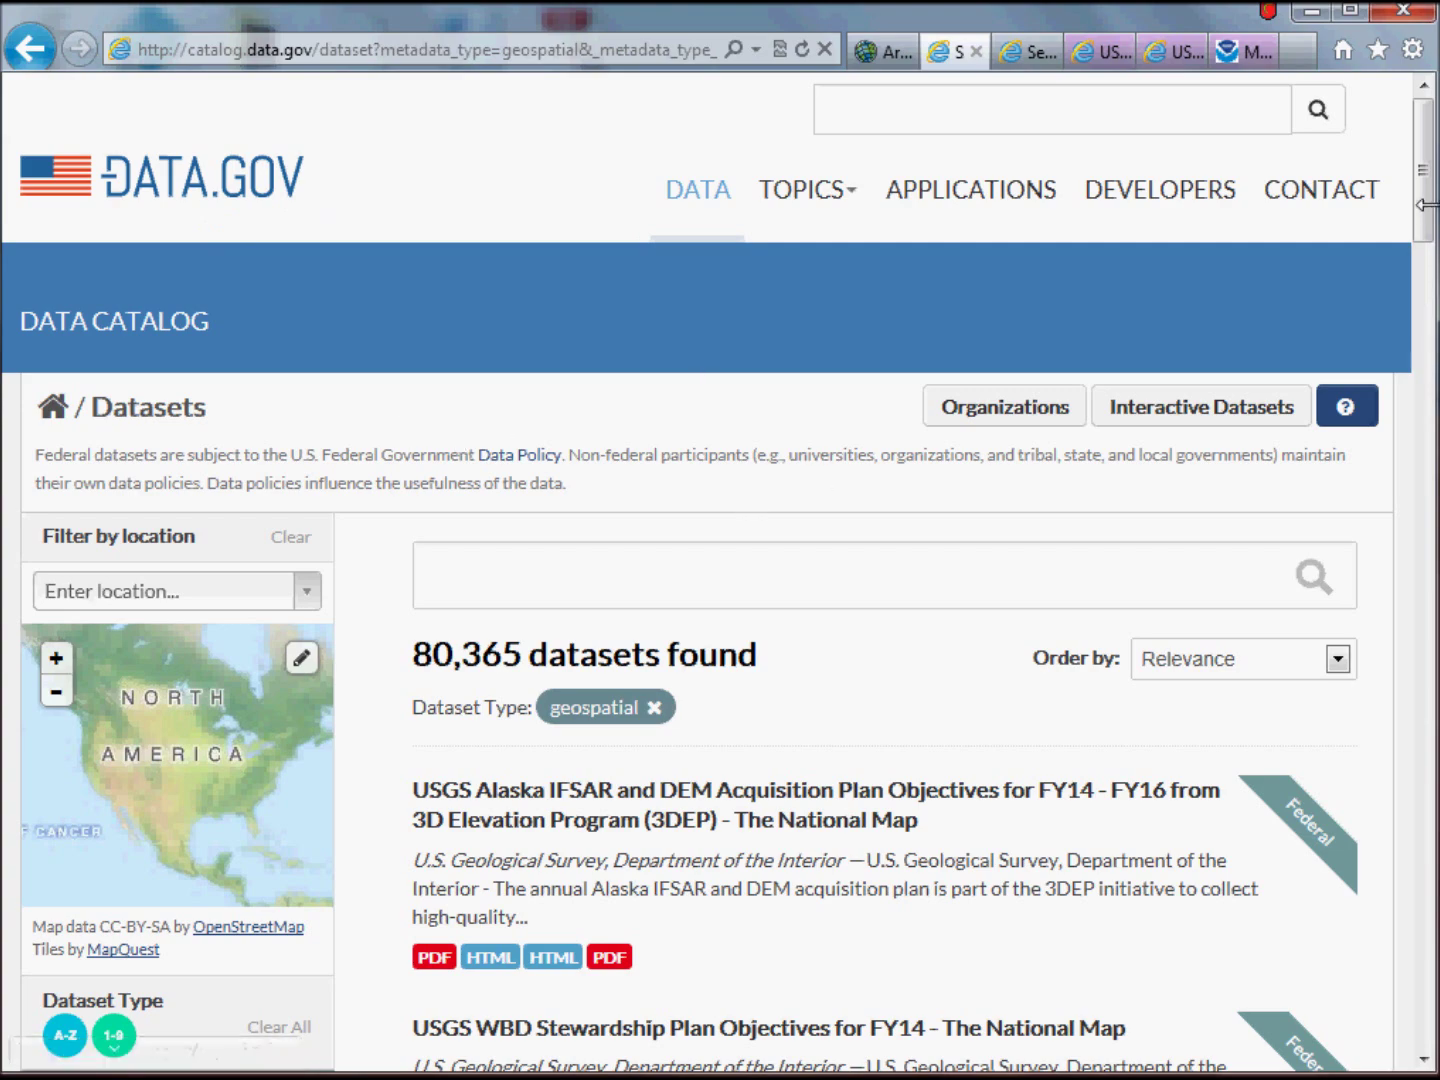
Step: Scroll the Data.gov geospatial results and switch to the NOAA 2011VesselDensity MapServer page
{"action": "left_click_drag", "start_coordinate": [1425, 188], "coordinate": [1422, 234]}
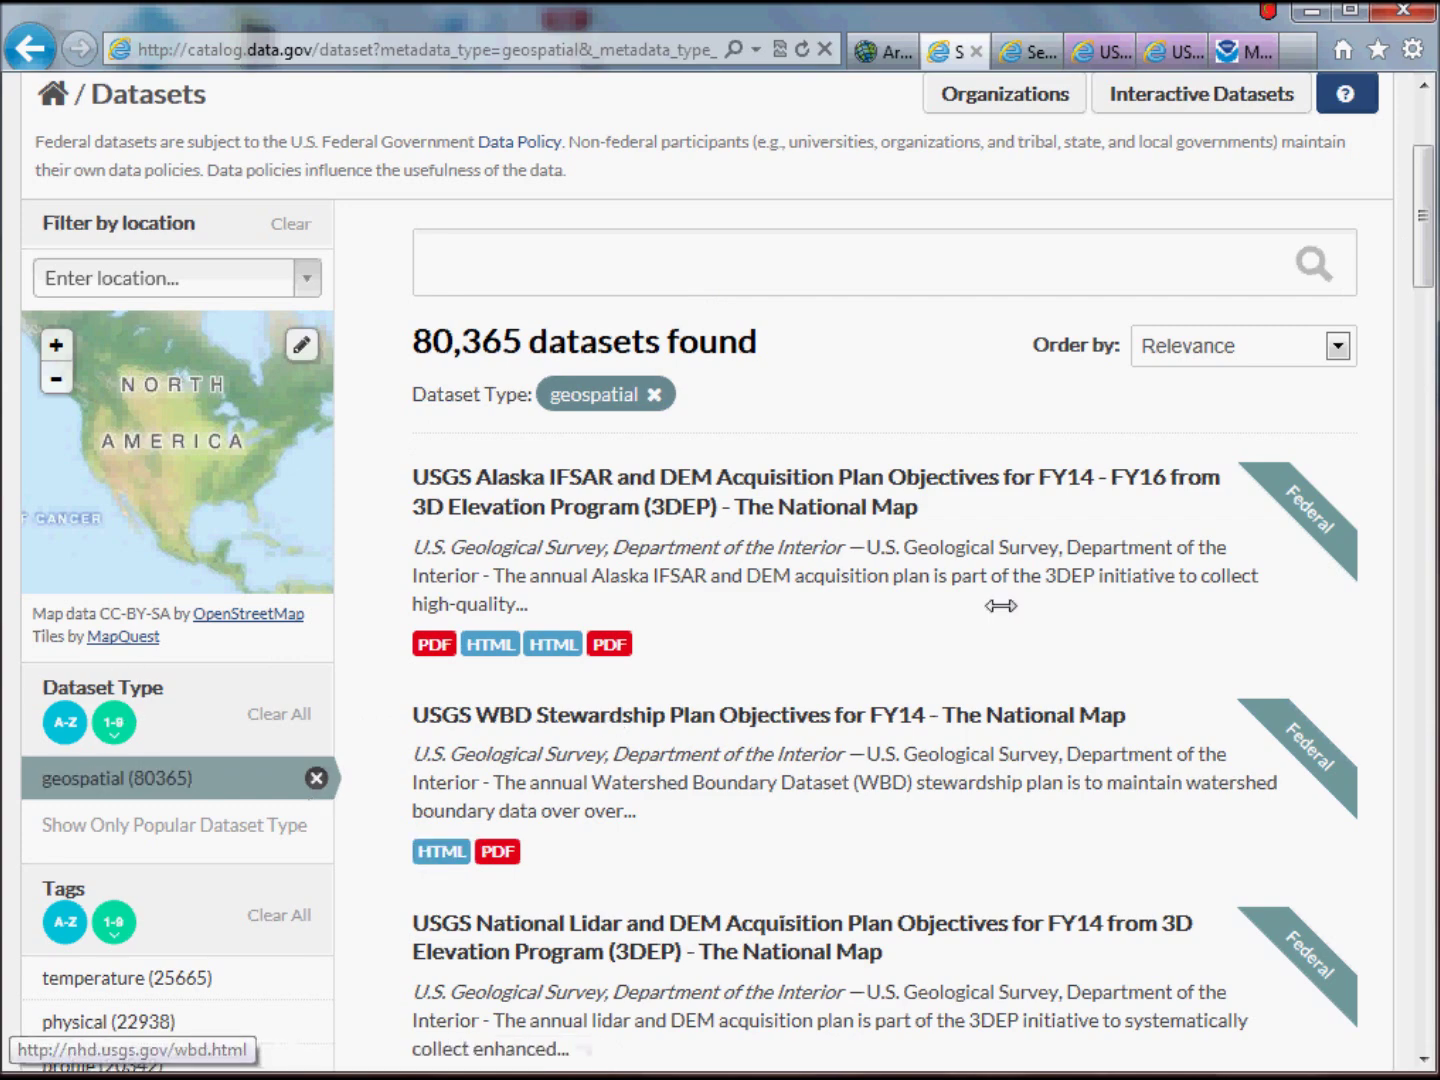
{"action": "left_click_drag", "start_coordinate": [1422, 220], "coordinate": [1418, 398]}
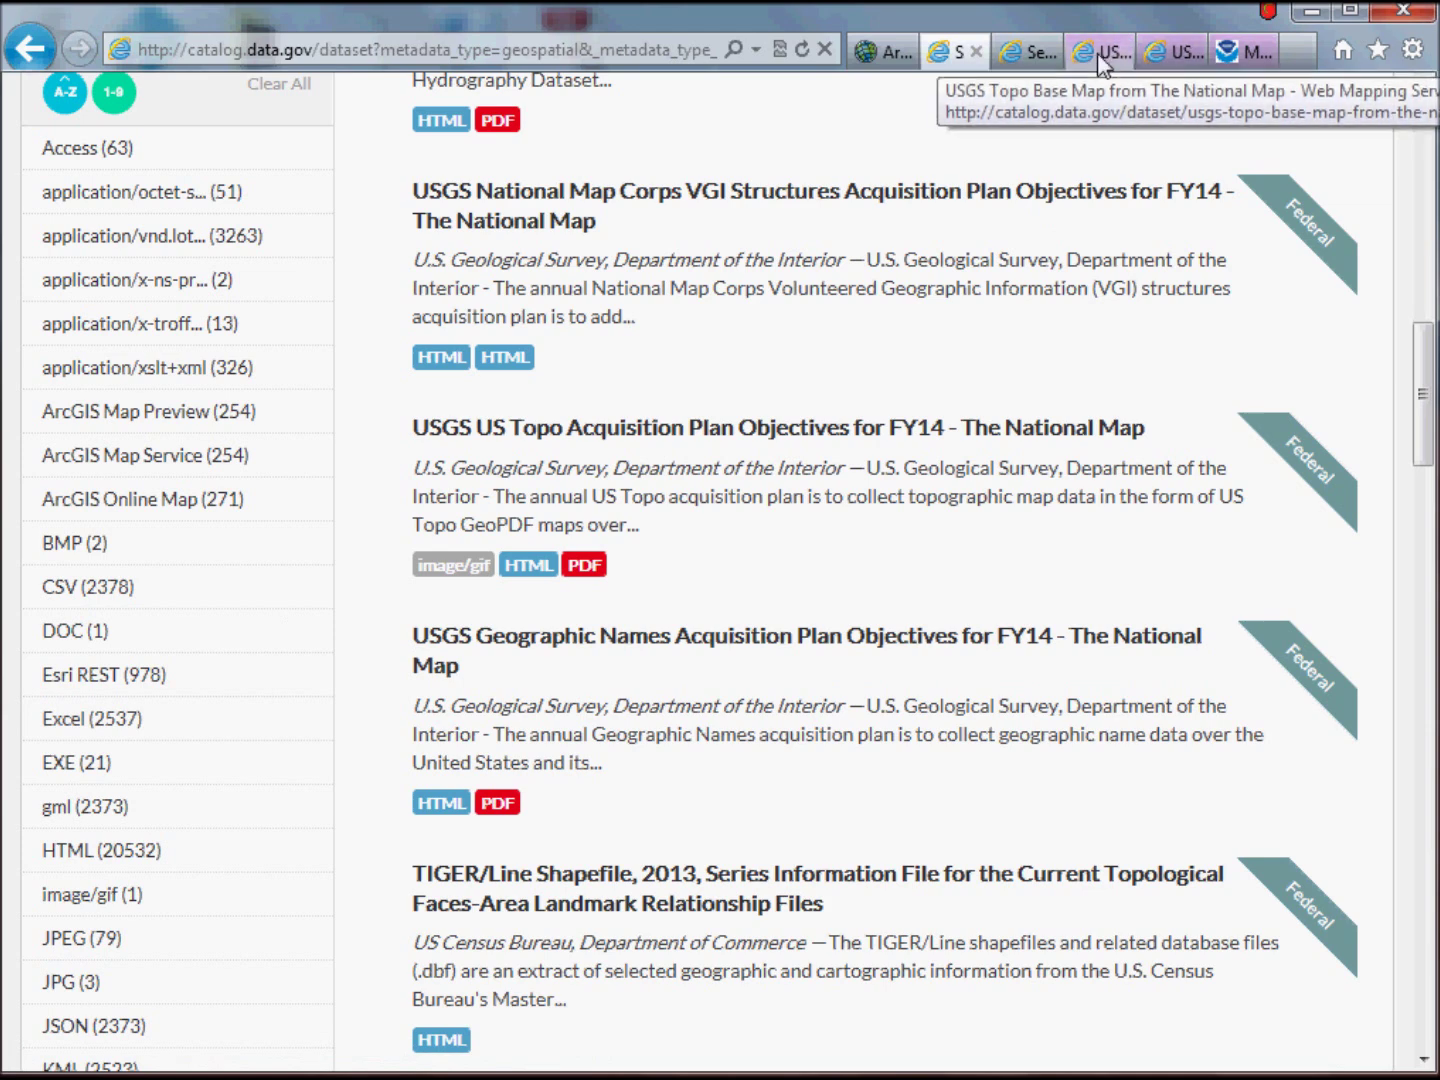
{"action": "left_click", "coordinate": [1245, 52]}
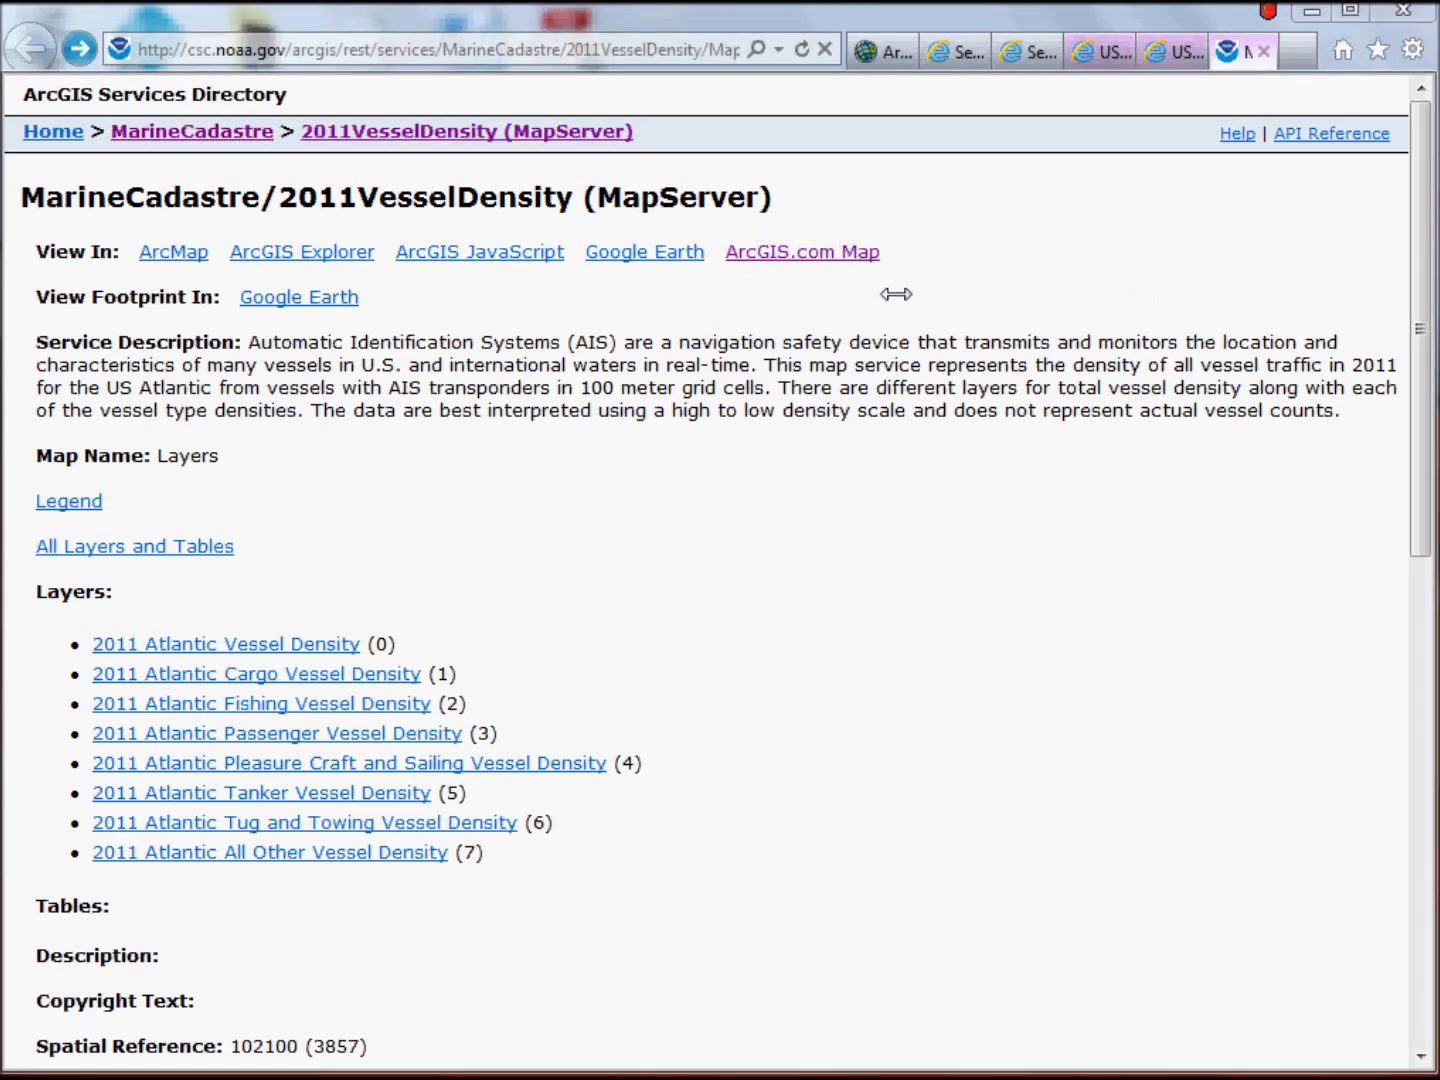
{"action": "left_click", "coordinate": [803, 253]}
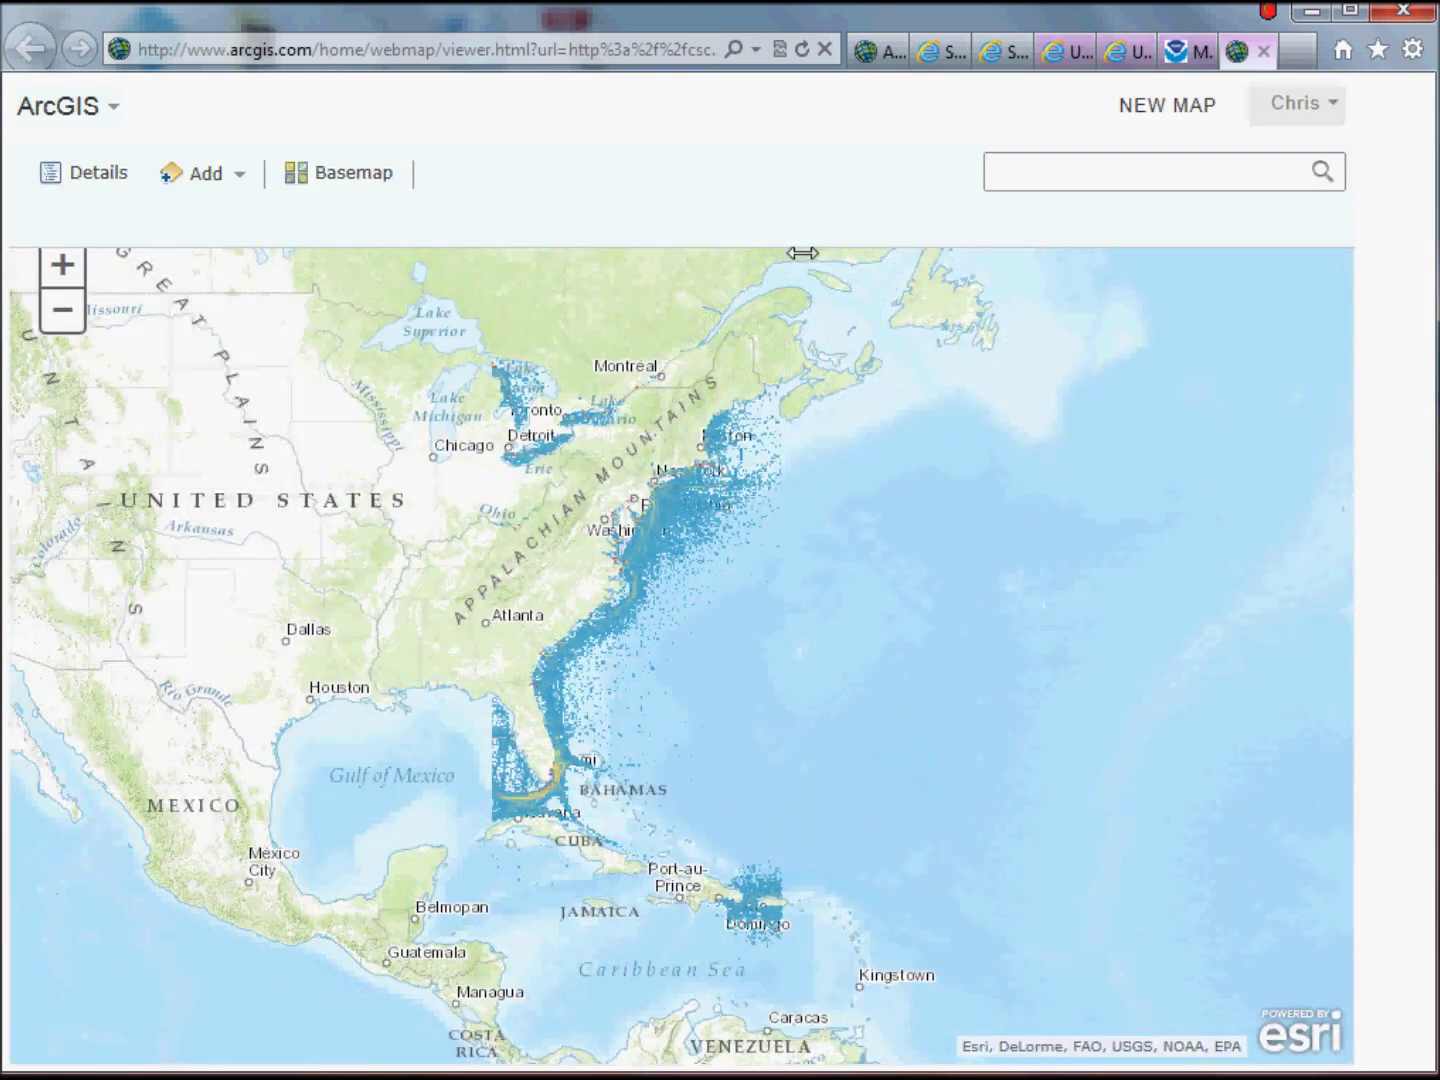
{"action": "double_click", "coordinate": [648, 511]}
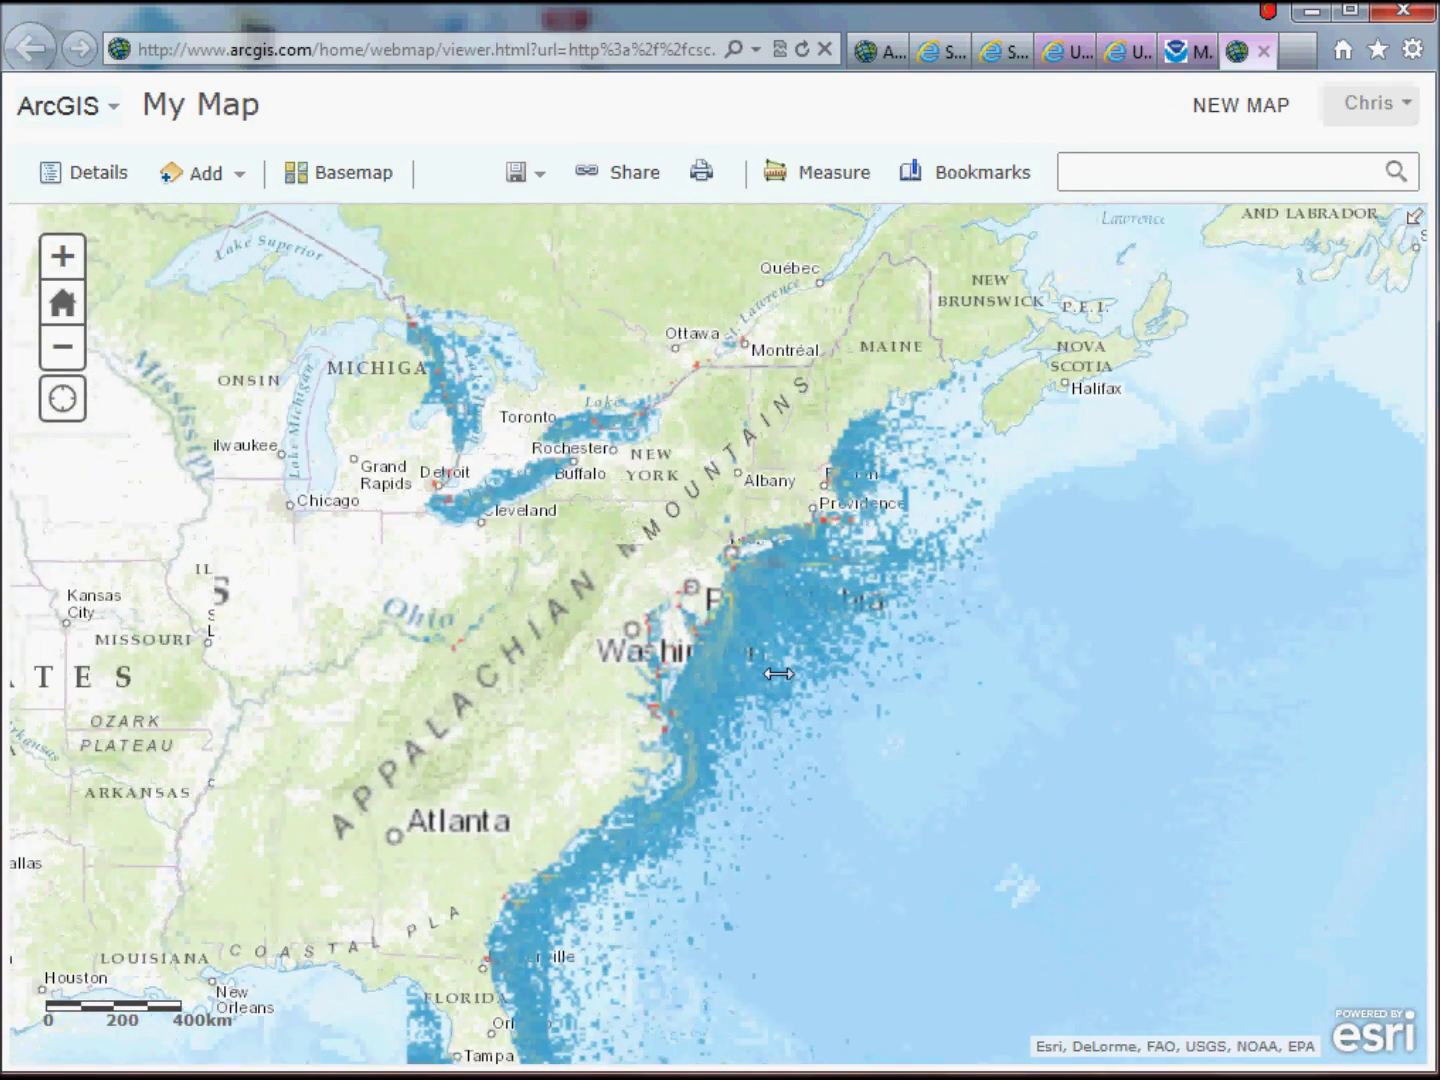
{"action": "double_click", "coordinate": [728, 658]}
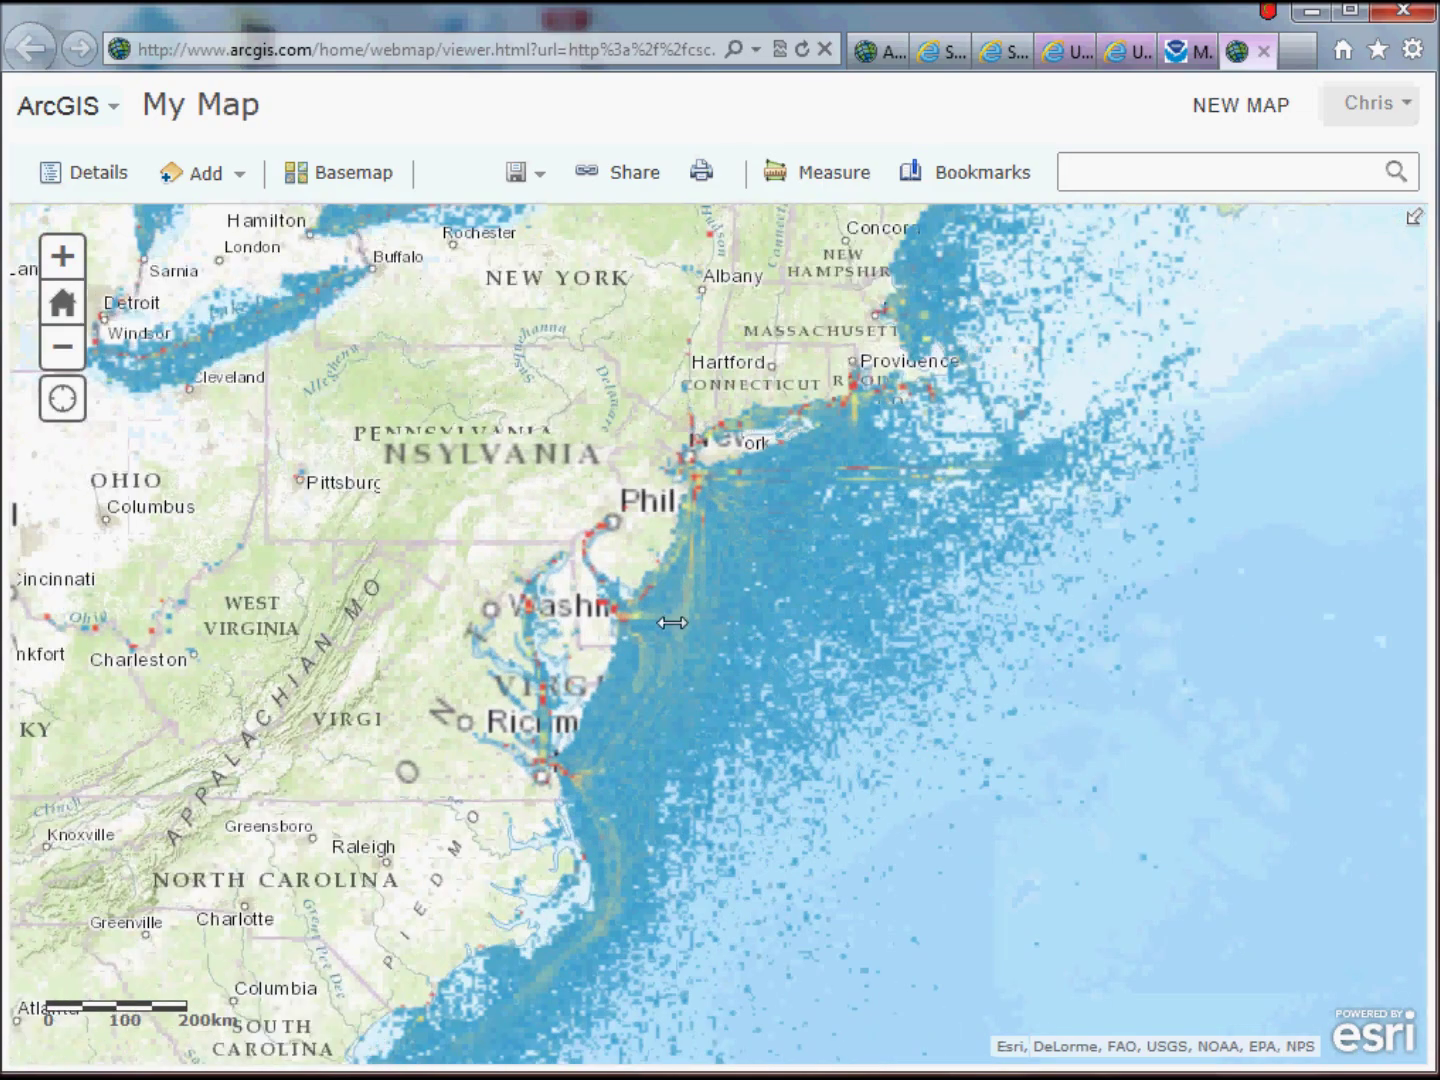
{"action": "scroll", "coordinate": [672, 621], "scroll_direction": "up", "scroll_amount": 1}
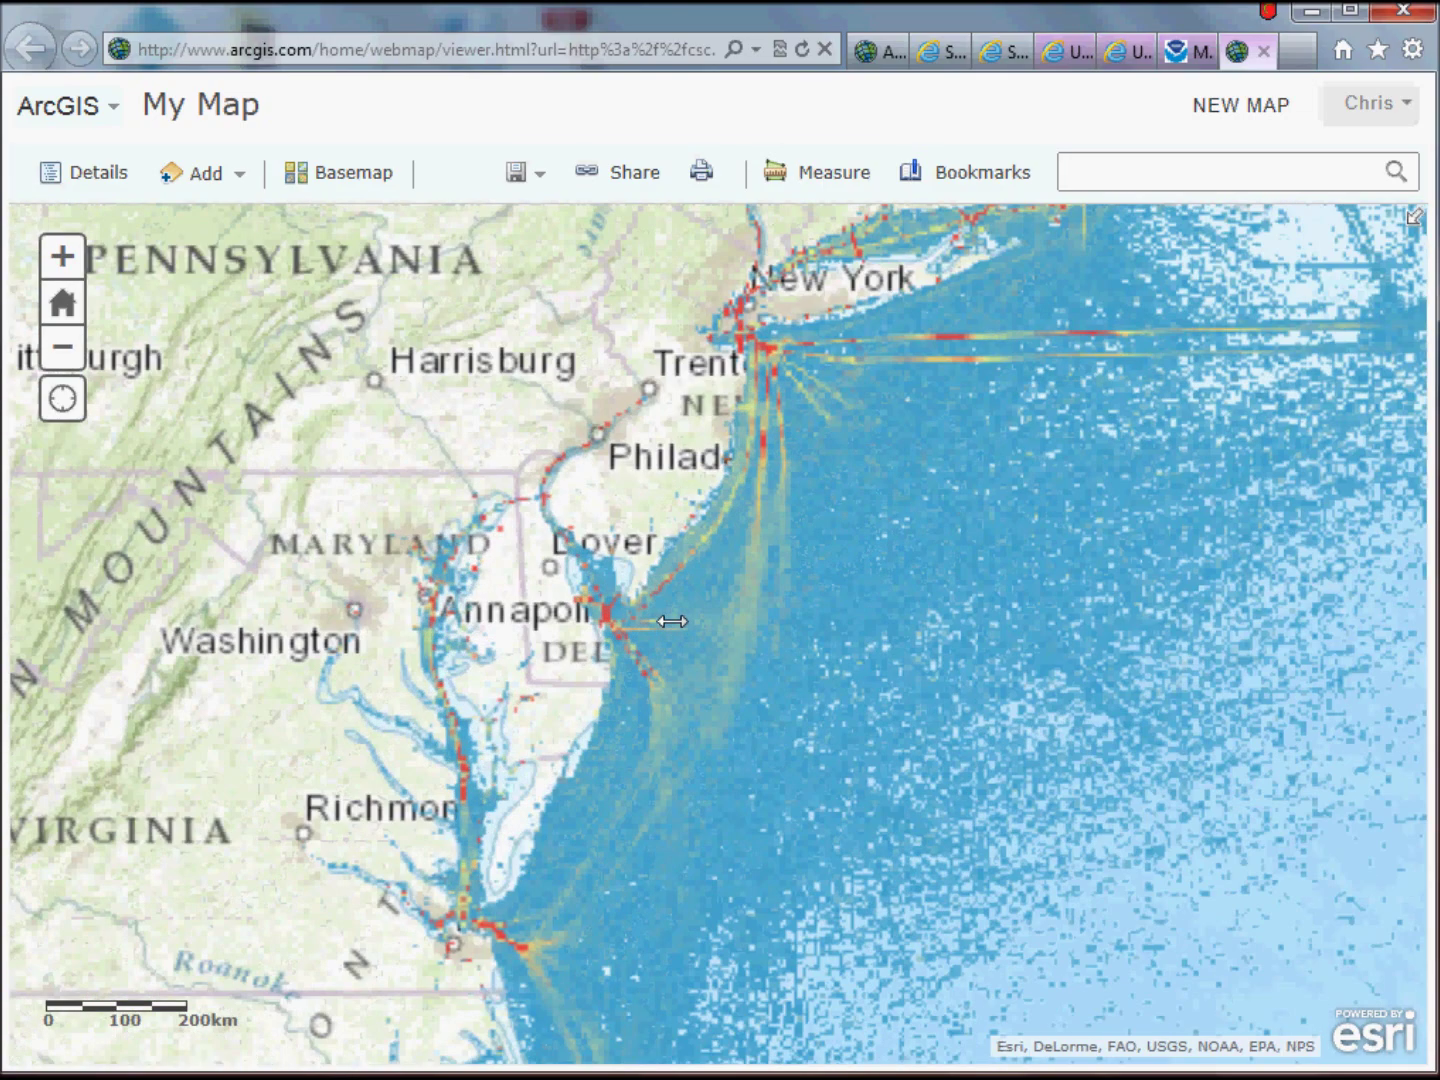
{"action": "scroll", "coordinate": [672, 621], "scroll_direction": "up", "scroll_amount": 1}
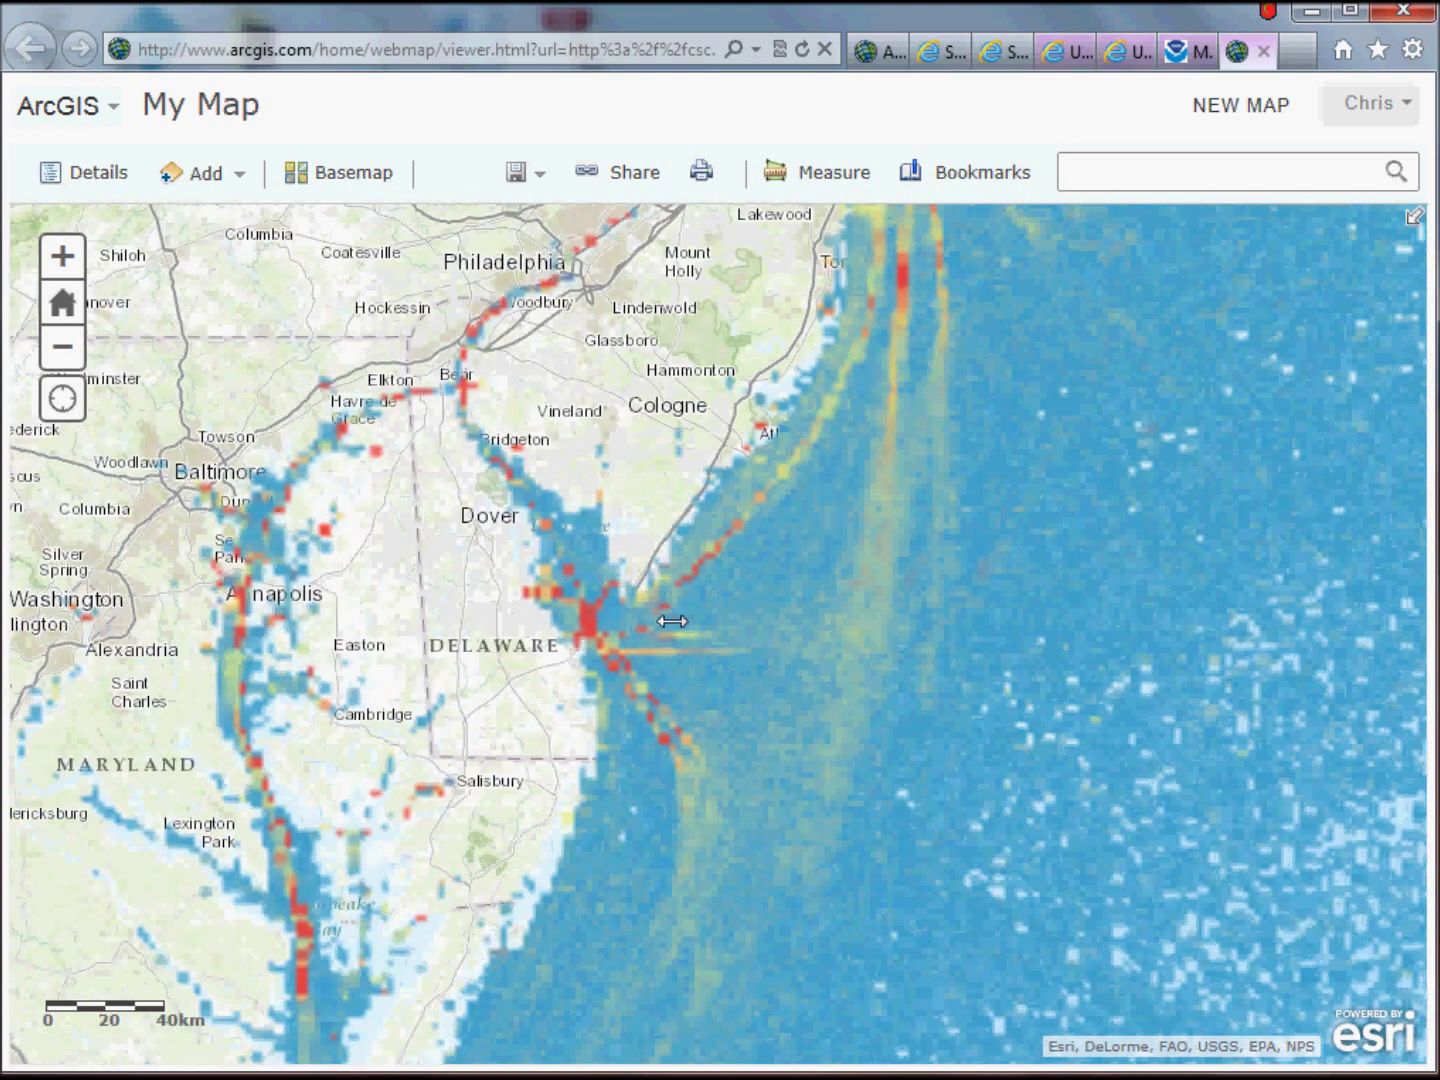
{"action": "left_click_drag", "start_coordinate": [669, 617], "coordinate": [588, 747]}
{"action": "left_click_drag", "start_coordinate": [702, 515], "coordinate": [615, 835]}
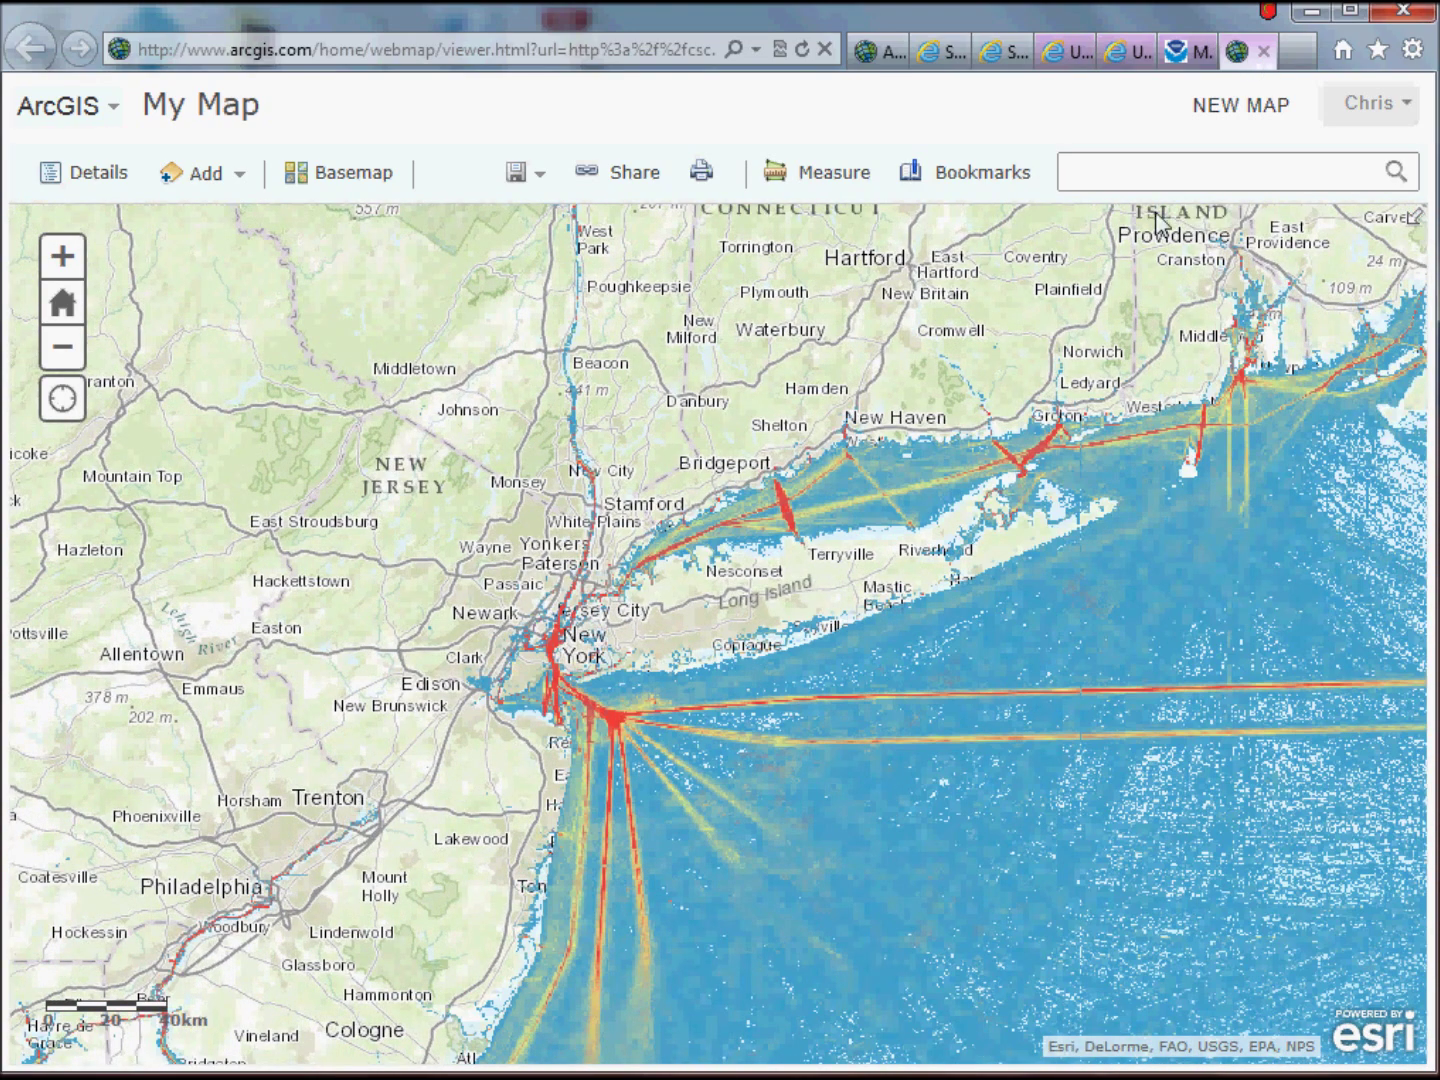
{"action": "left_click_drag", "start_coordinate": [970, 699], "coordinate": [762, 579]}
{"action": "mouse_move", "coordinate": [955, 440]}
{"action": "left_mouse_down"}
{"action": "mouse_move", "coordinate": [916, 611]}
{"action": "mouse_move", "coordinate": [669, 903]}
{"action": "left_mouse_up"}
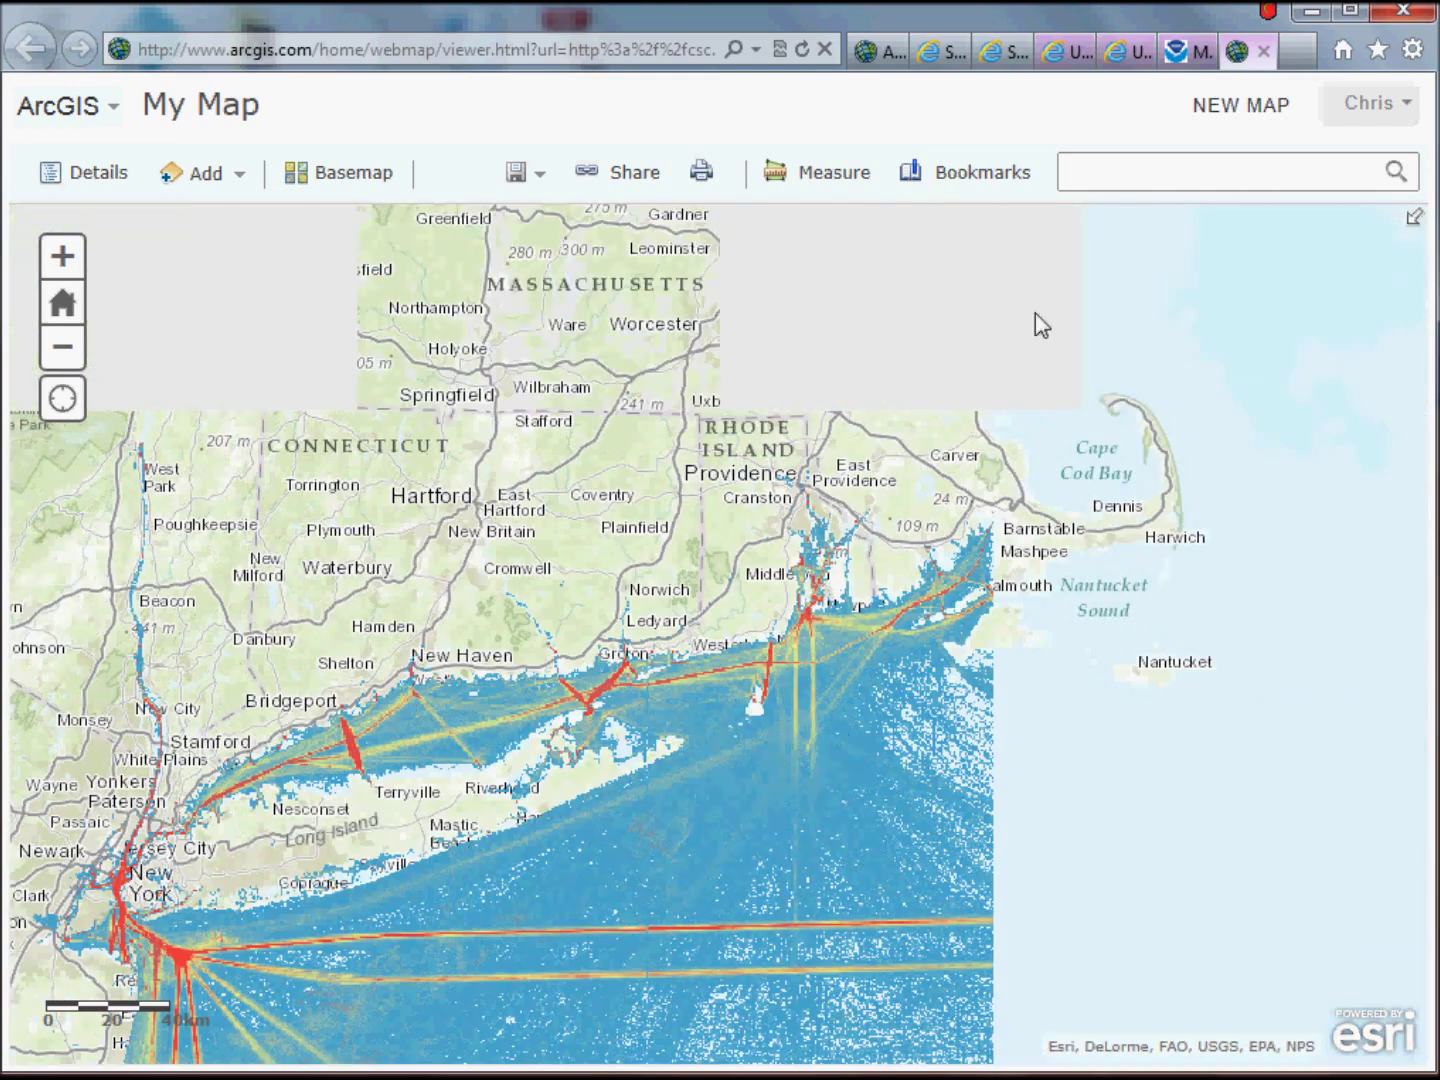
{"action": "left_click", "coordinate": [1263, 52]}
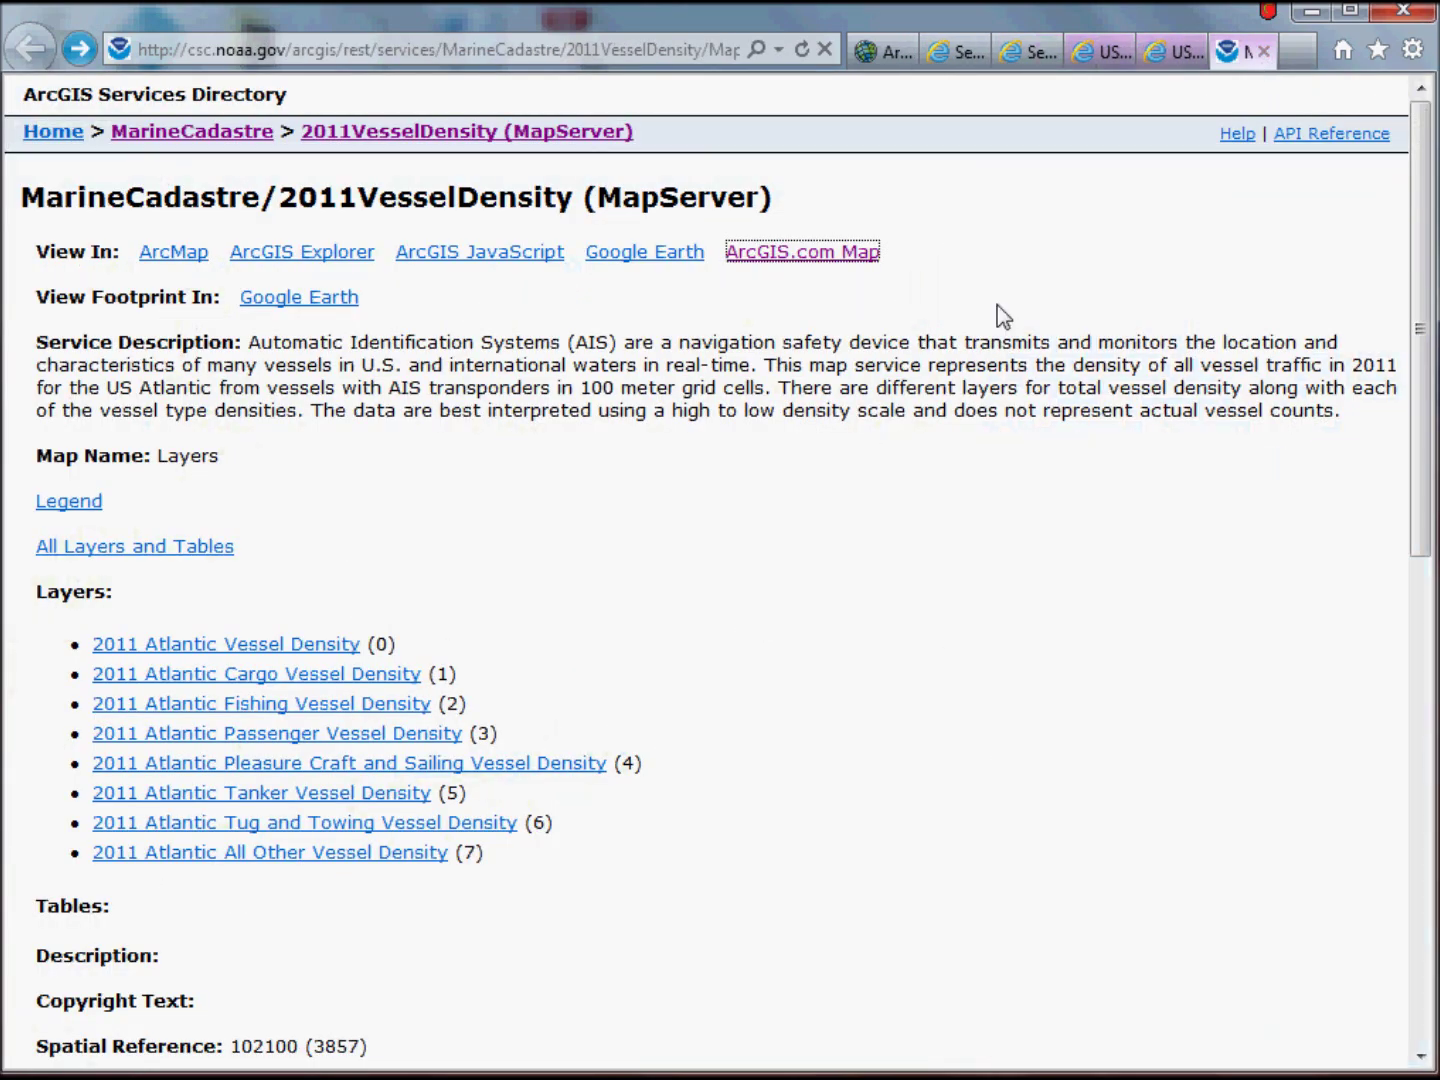
Step: Open the 2011VesselDensity WMS capabilities document, select its URL, and go back to My Map
{"action": "left_click_drag", "start_coordinate": [1420, 222], "coordinate": [1389, 755]}
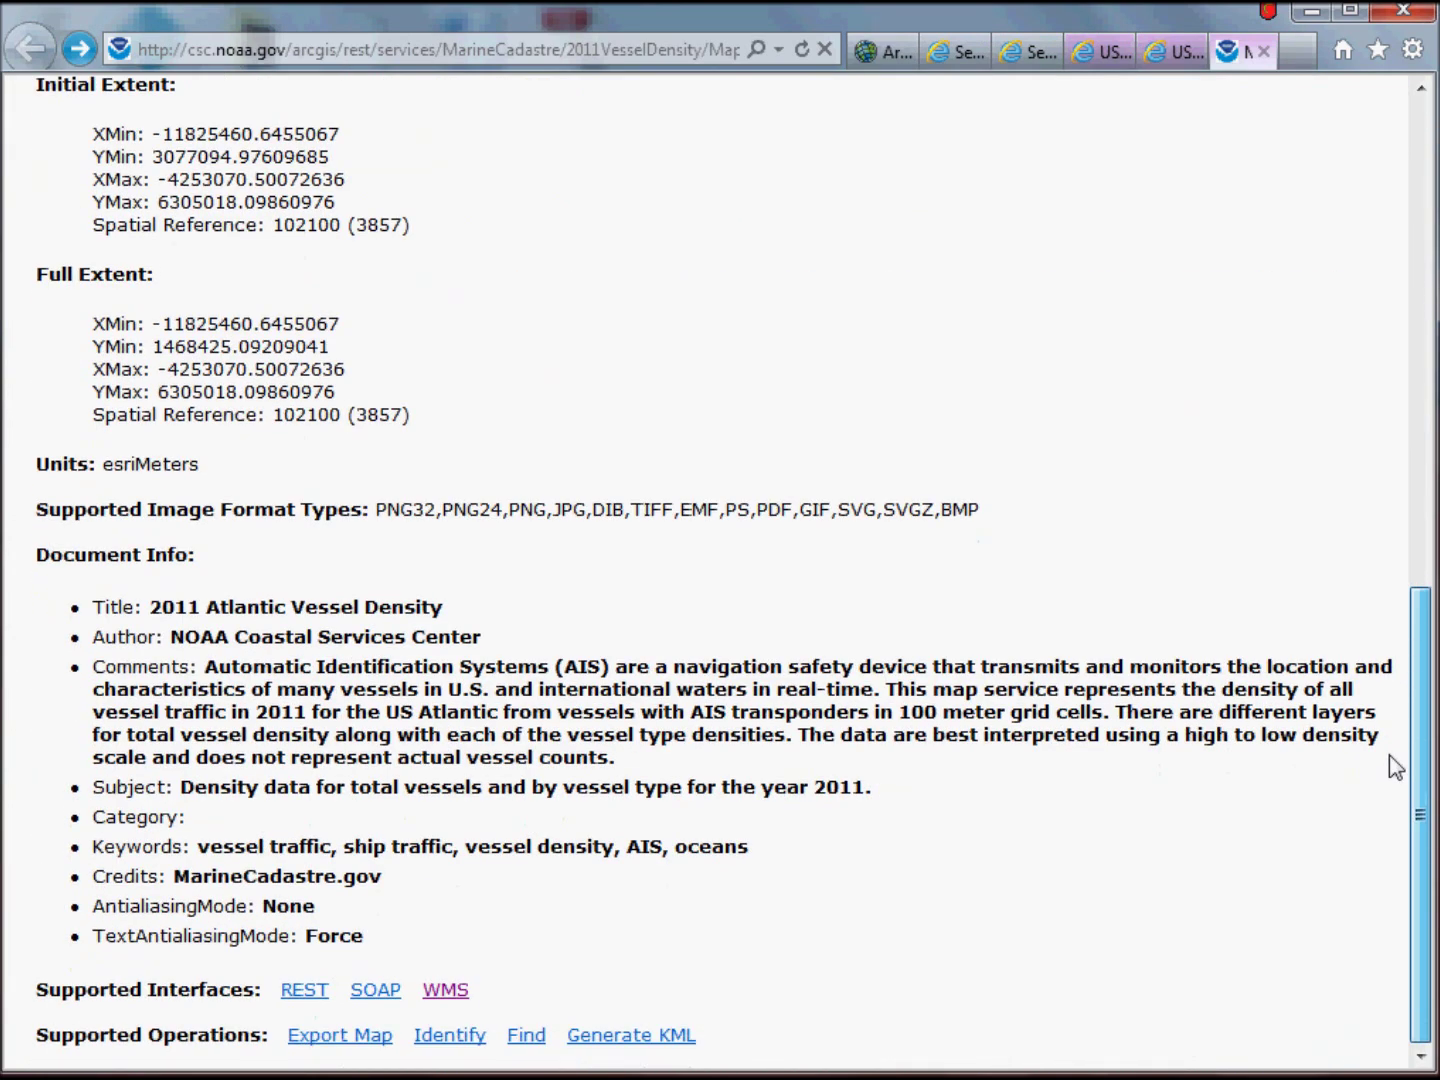
{"action": "left_click", "coordinate": [443, 994]}
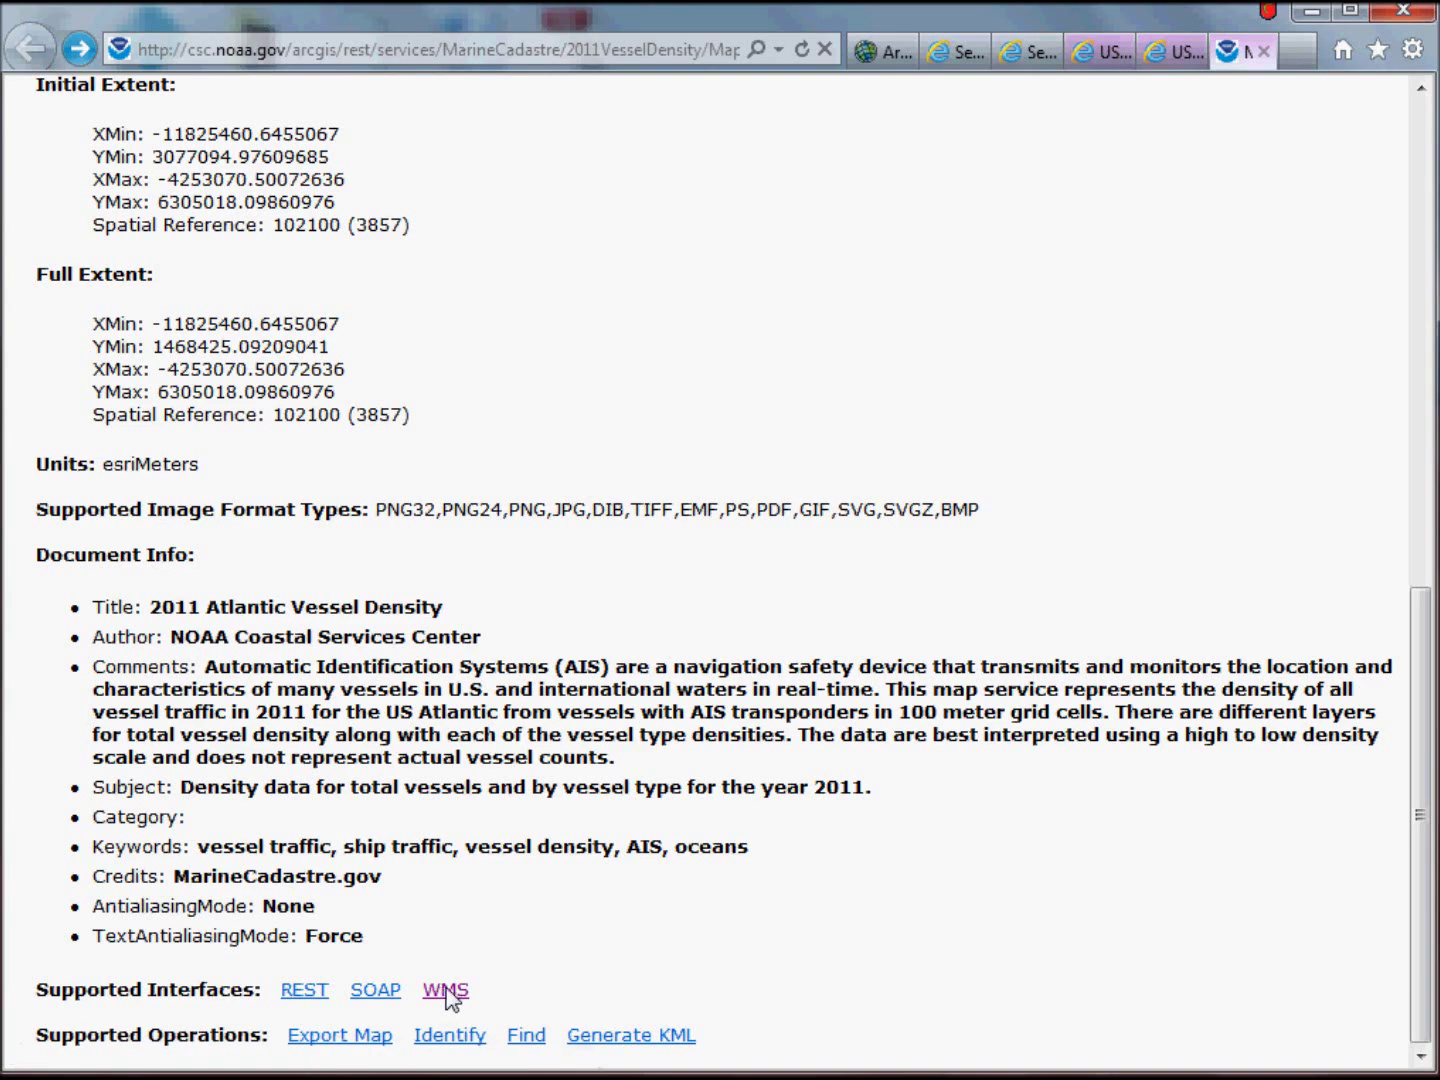
{"action": "left_click", "coordinate": [446, 991]}
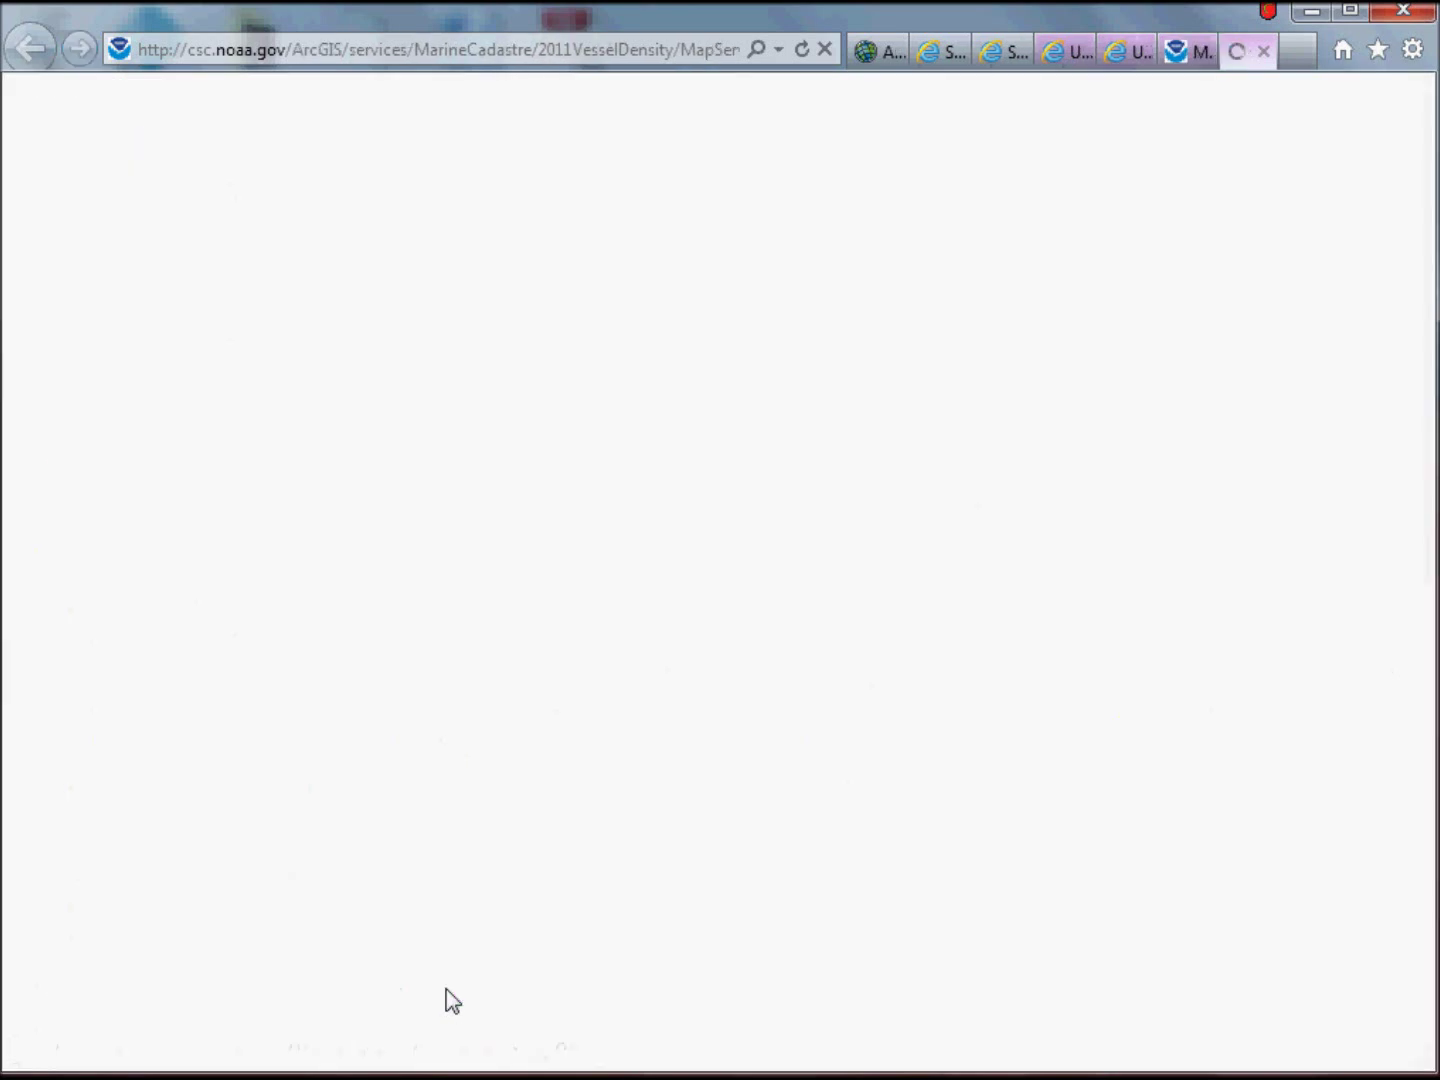
{"action": "left_click", "coordinate": [530, 58]}
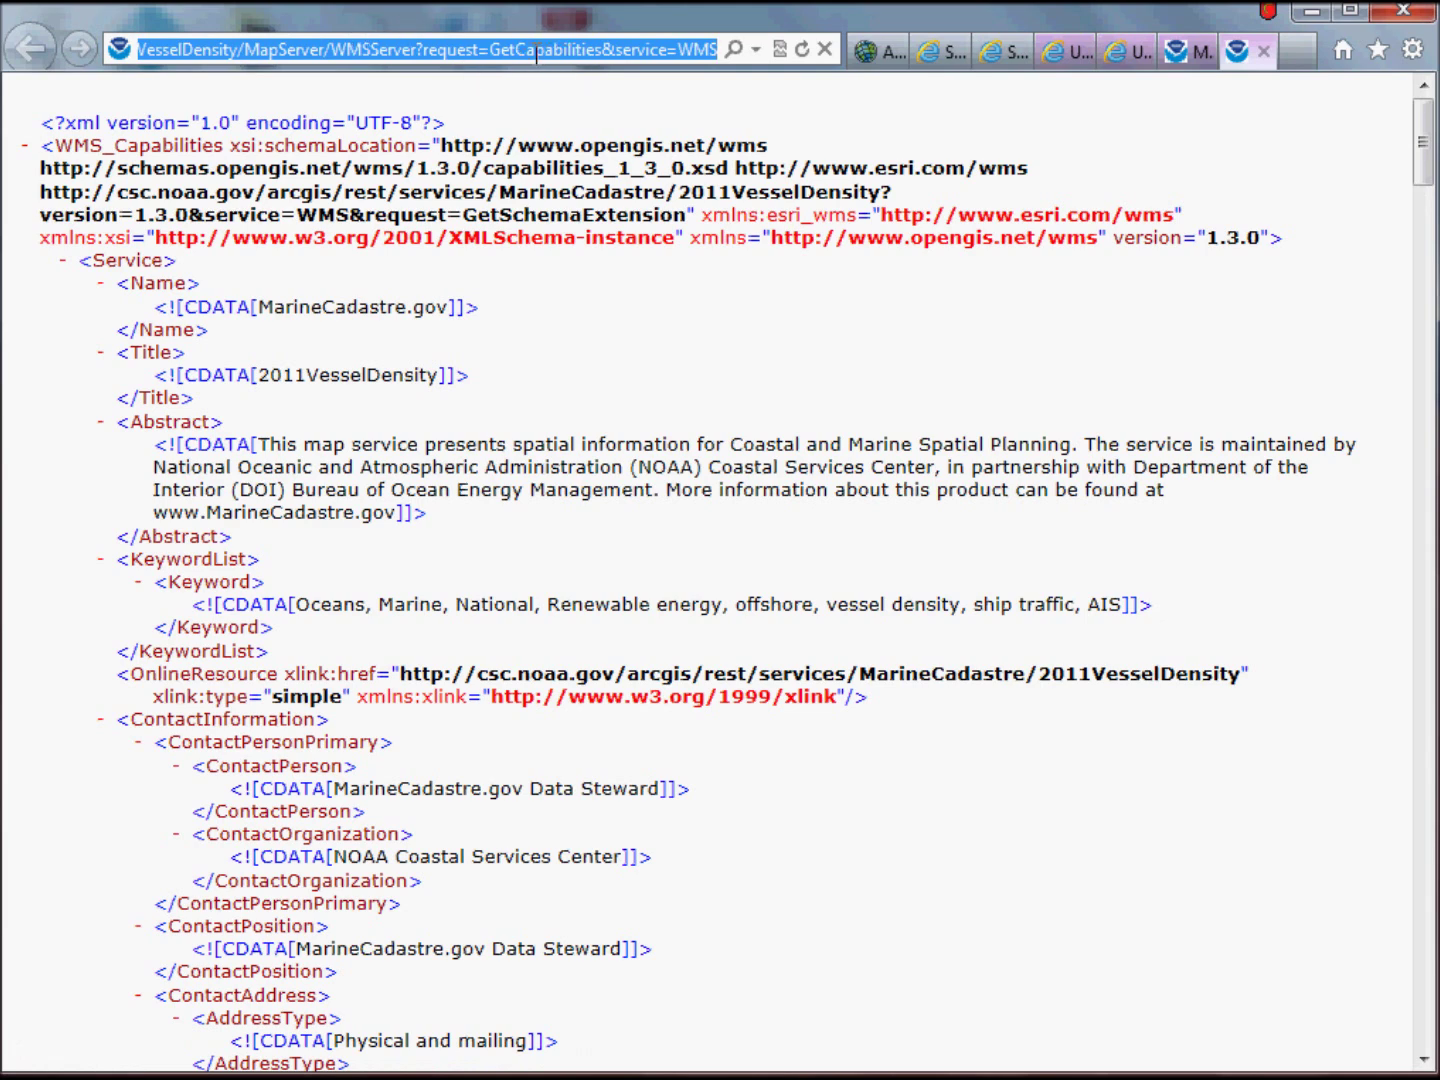
{"action": "left_click", "coordinate": [875, 50]}
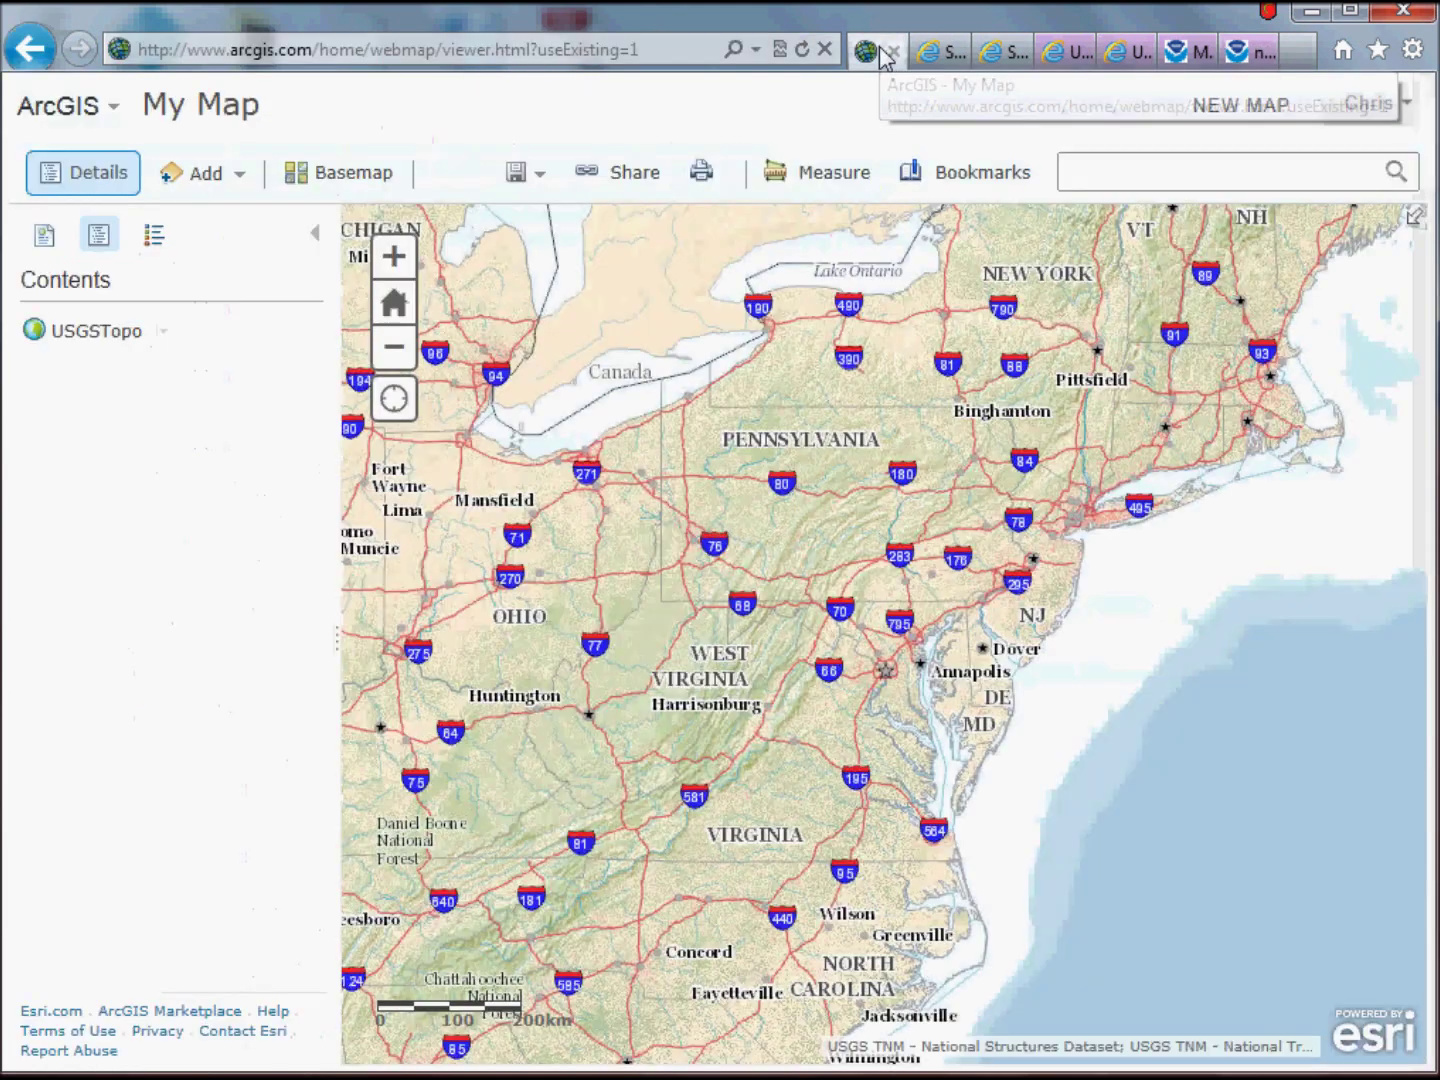
Step: Add the 2011VesselDensity WMS layer to My Map from the pasted VesselDensity WMSServer URL
{"action": "left_click", "coordinate": [233, 175]}
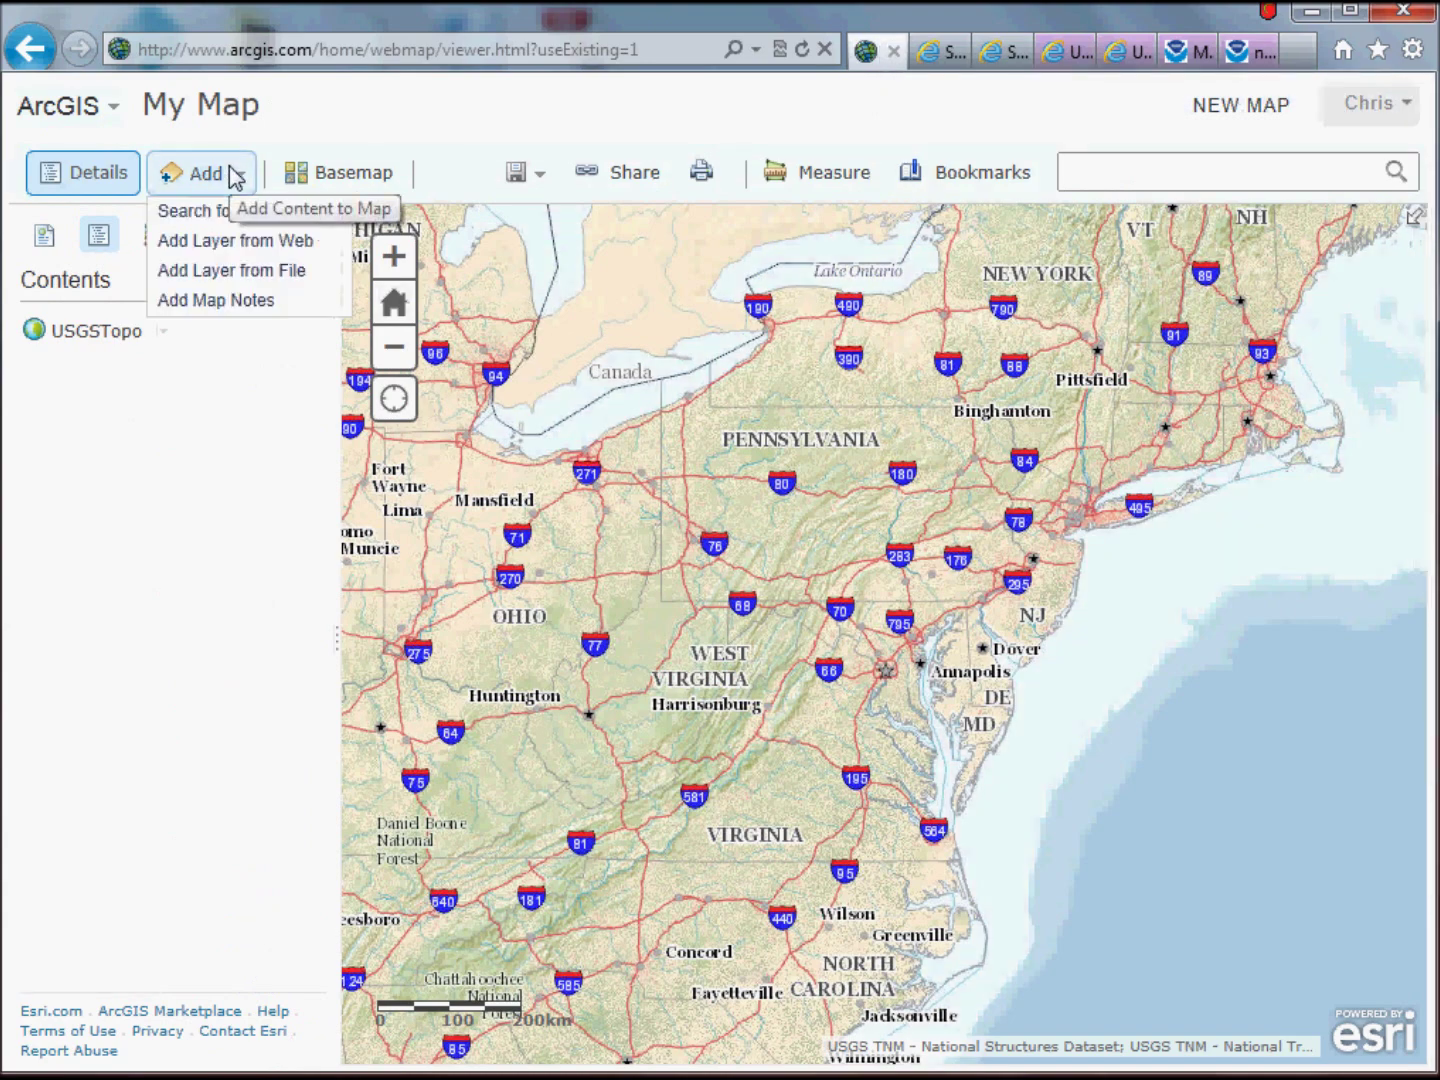
{"action": "left_click", "coordinate": [212, 242]}
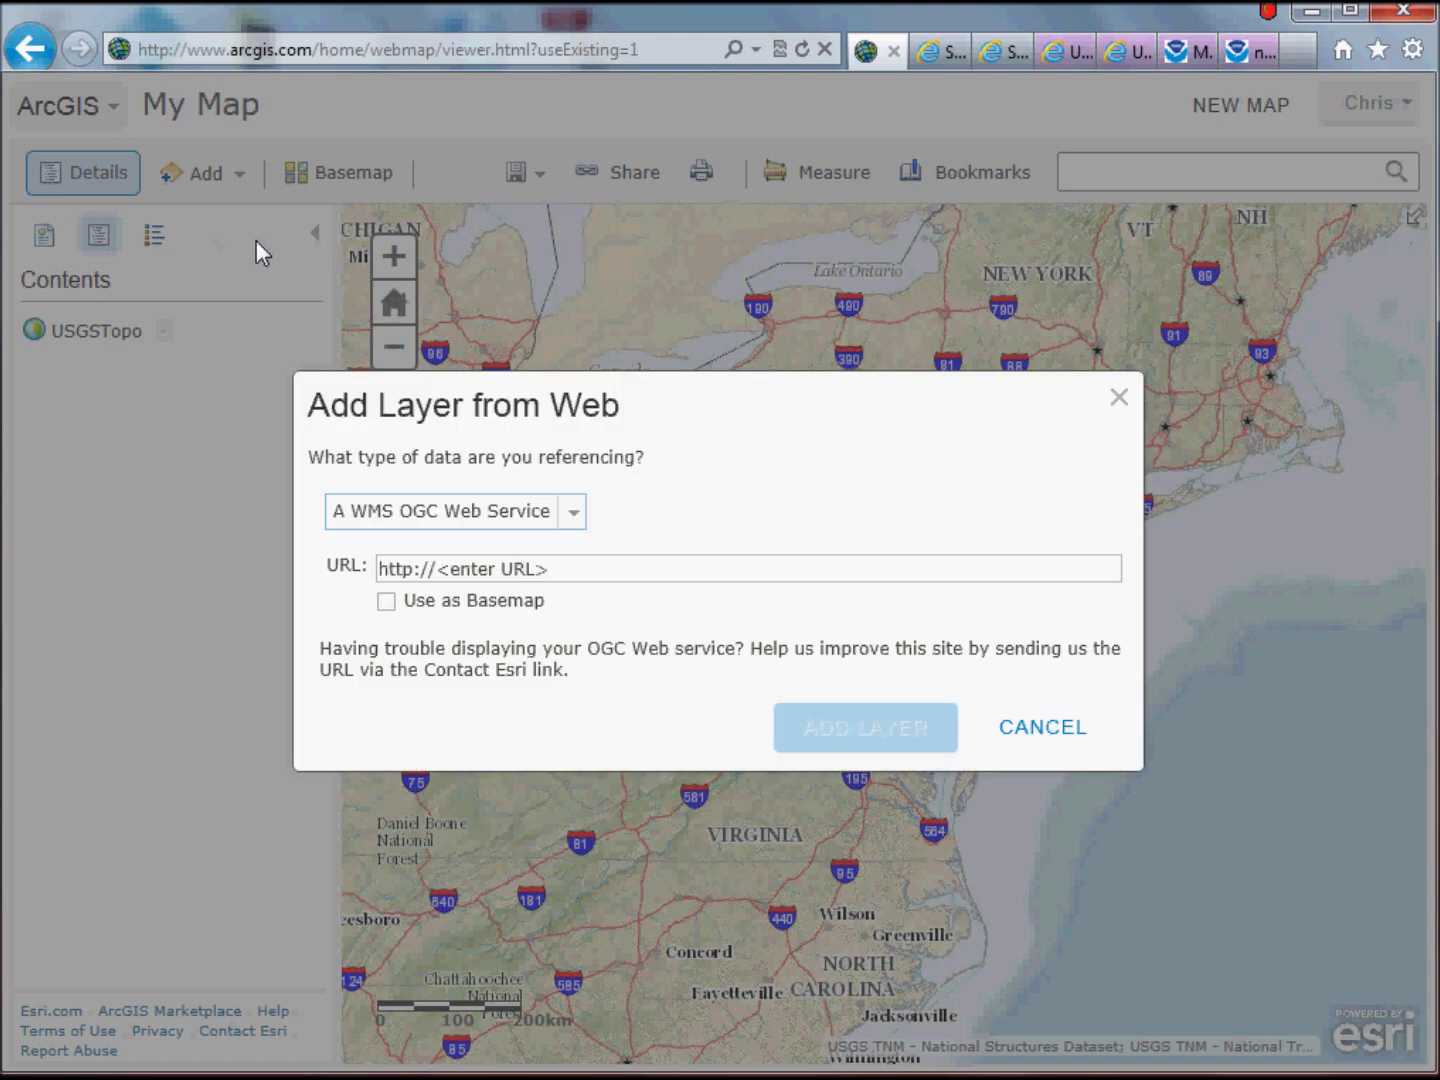
{"action": "left_click", "coordinate": [576, 570]}
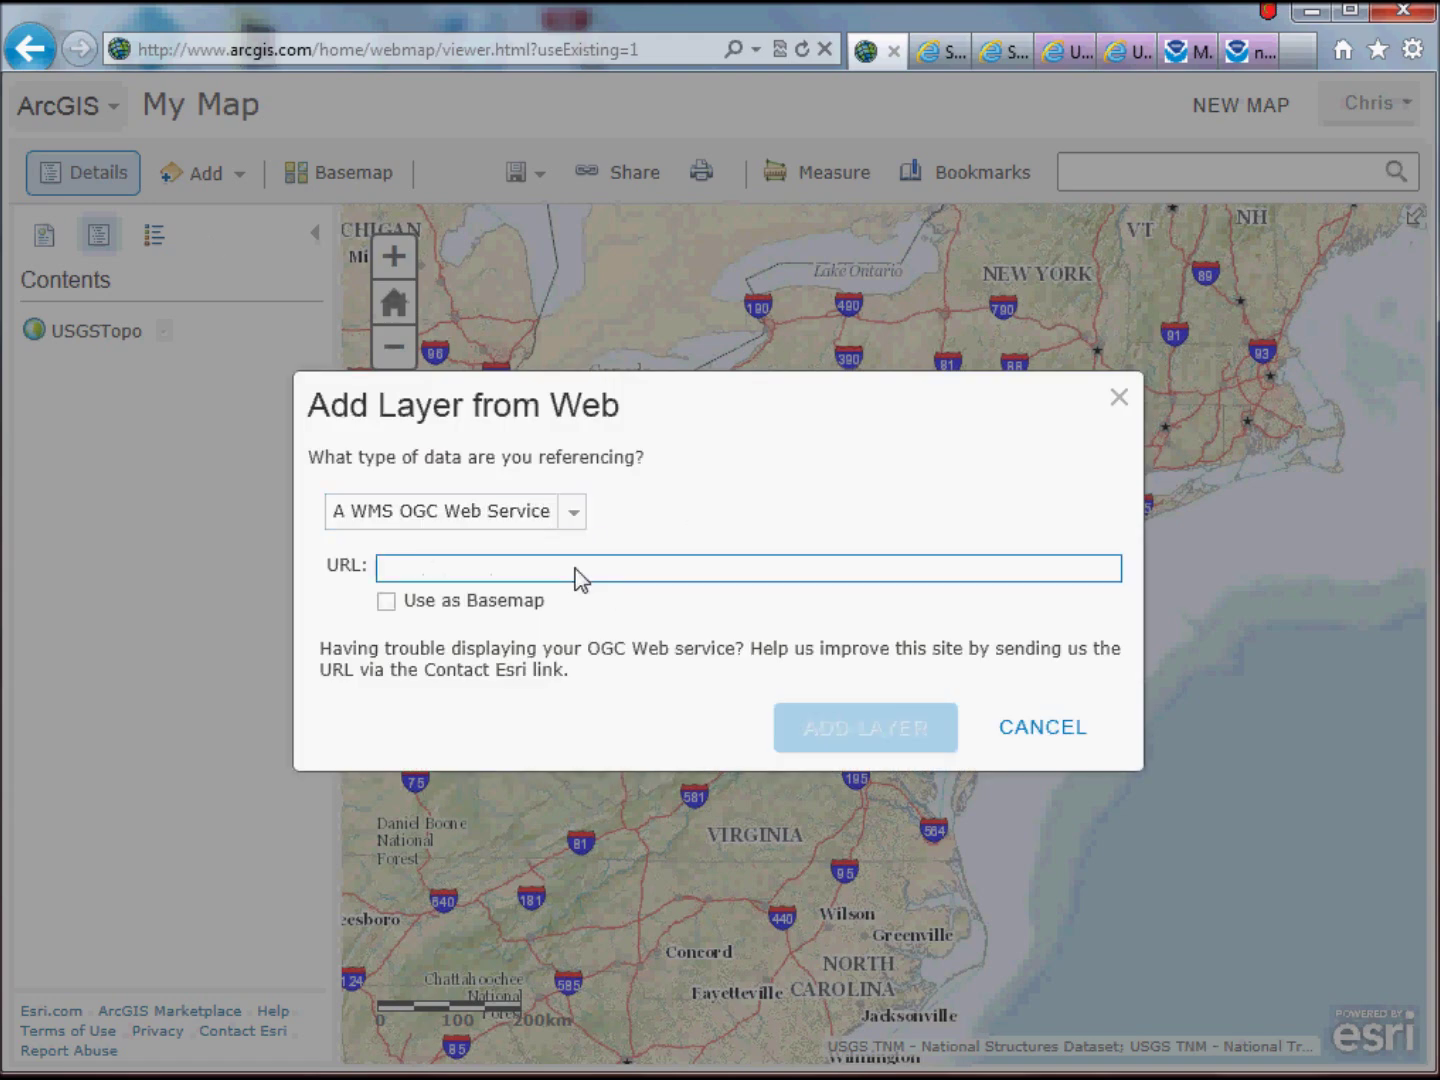
{"action": "key", "text": "ctrl+v"}
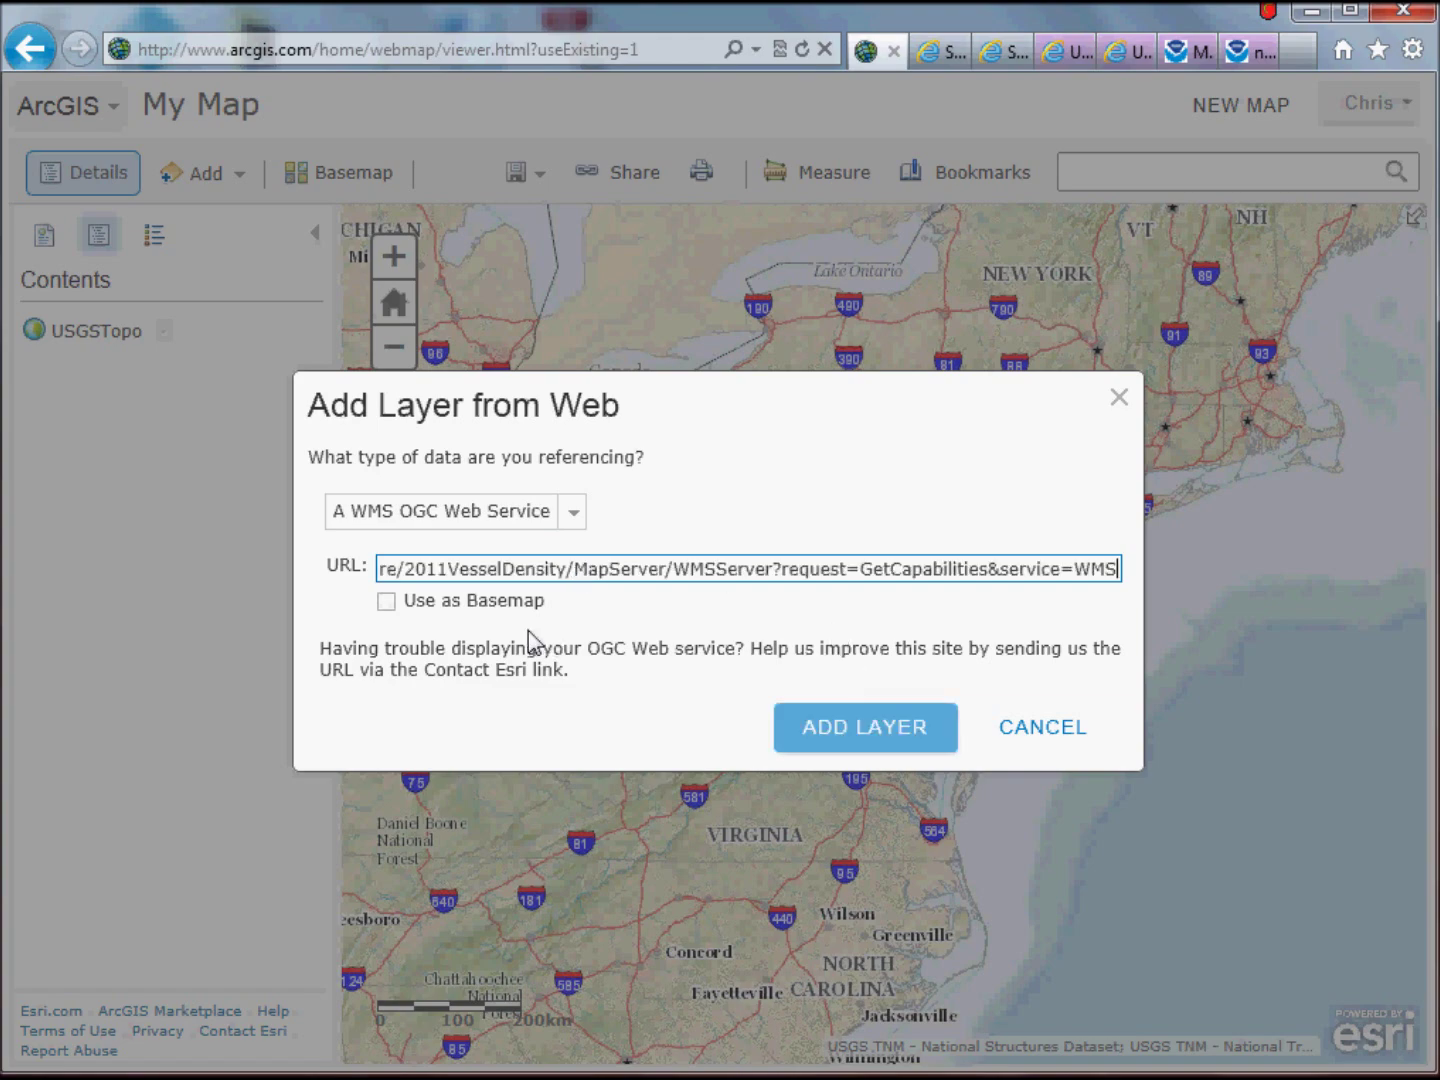
{"action": "left_click", "coordinate": [842, 728]}
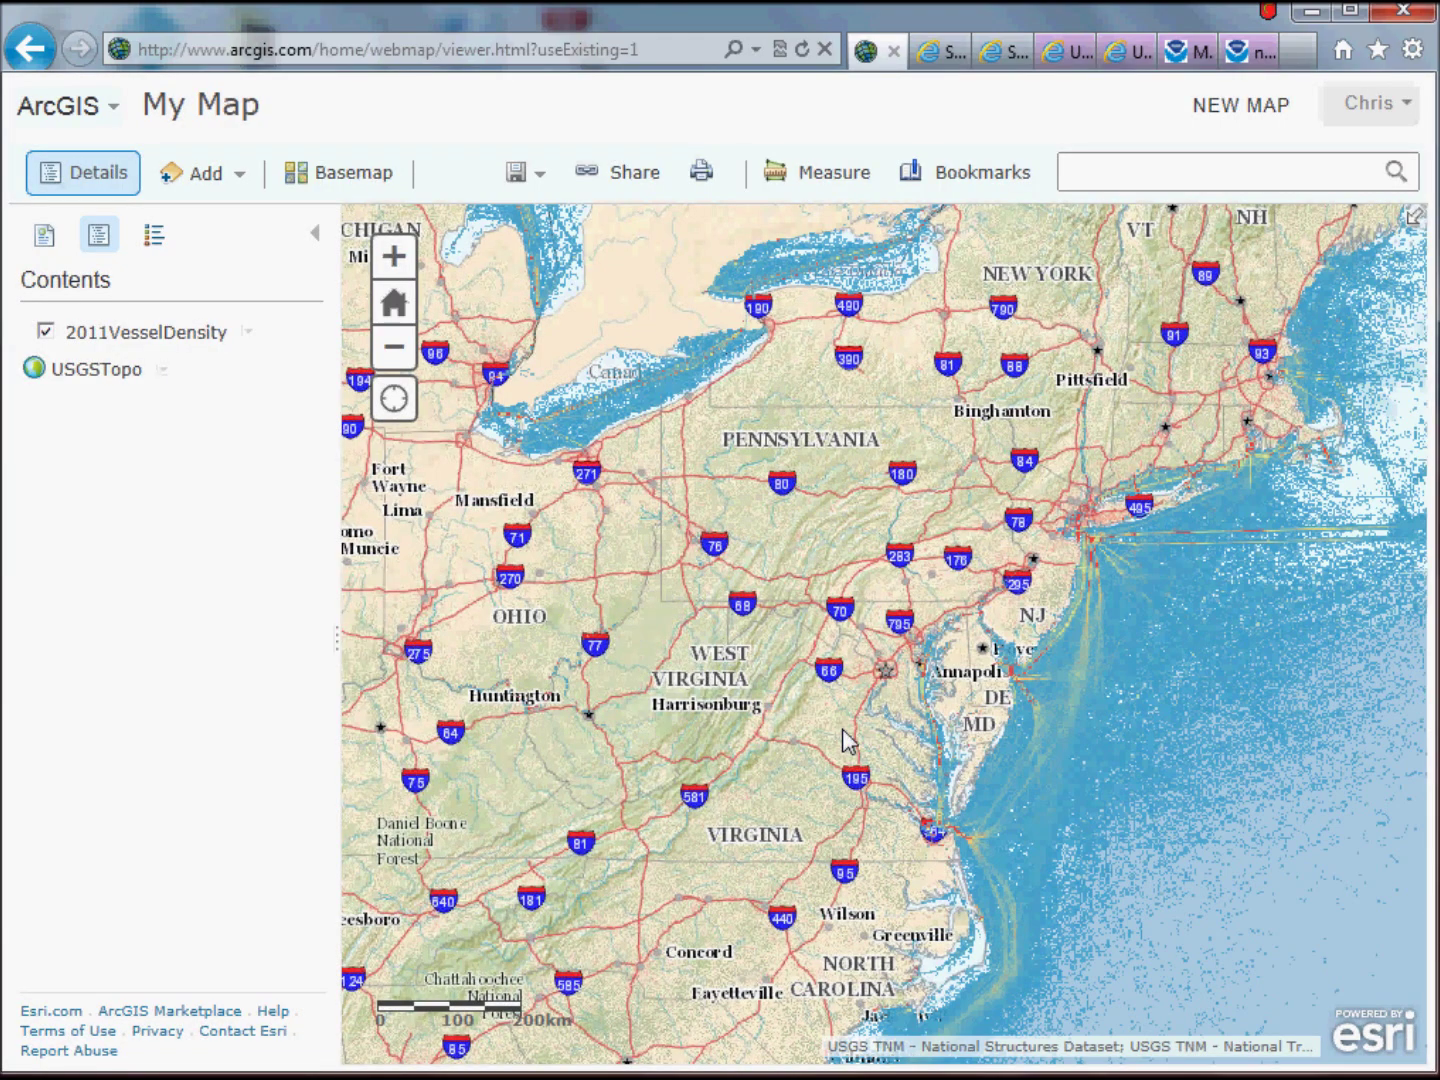
Step: Pan and zoom the map in on the New York–New Jersey coast
{"action": "left_click_drag", "start_coordinate": [1171, 703], "coordinate": [978, 832]}
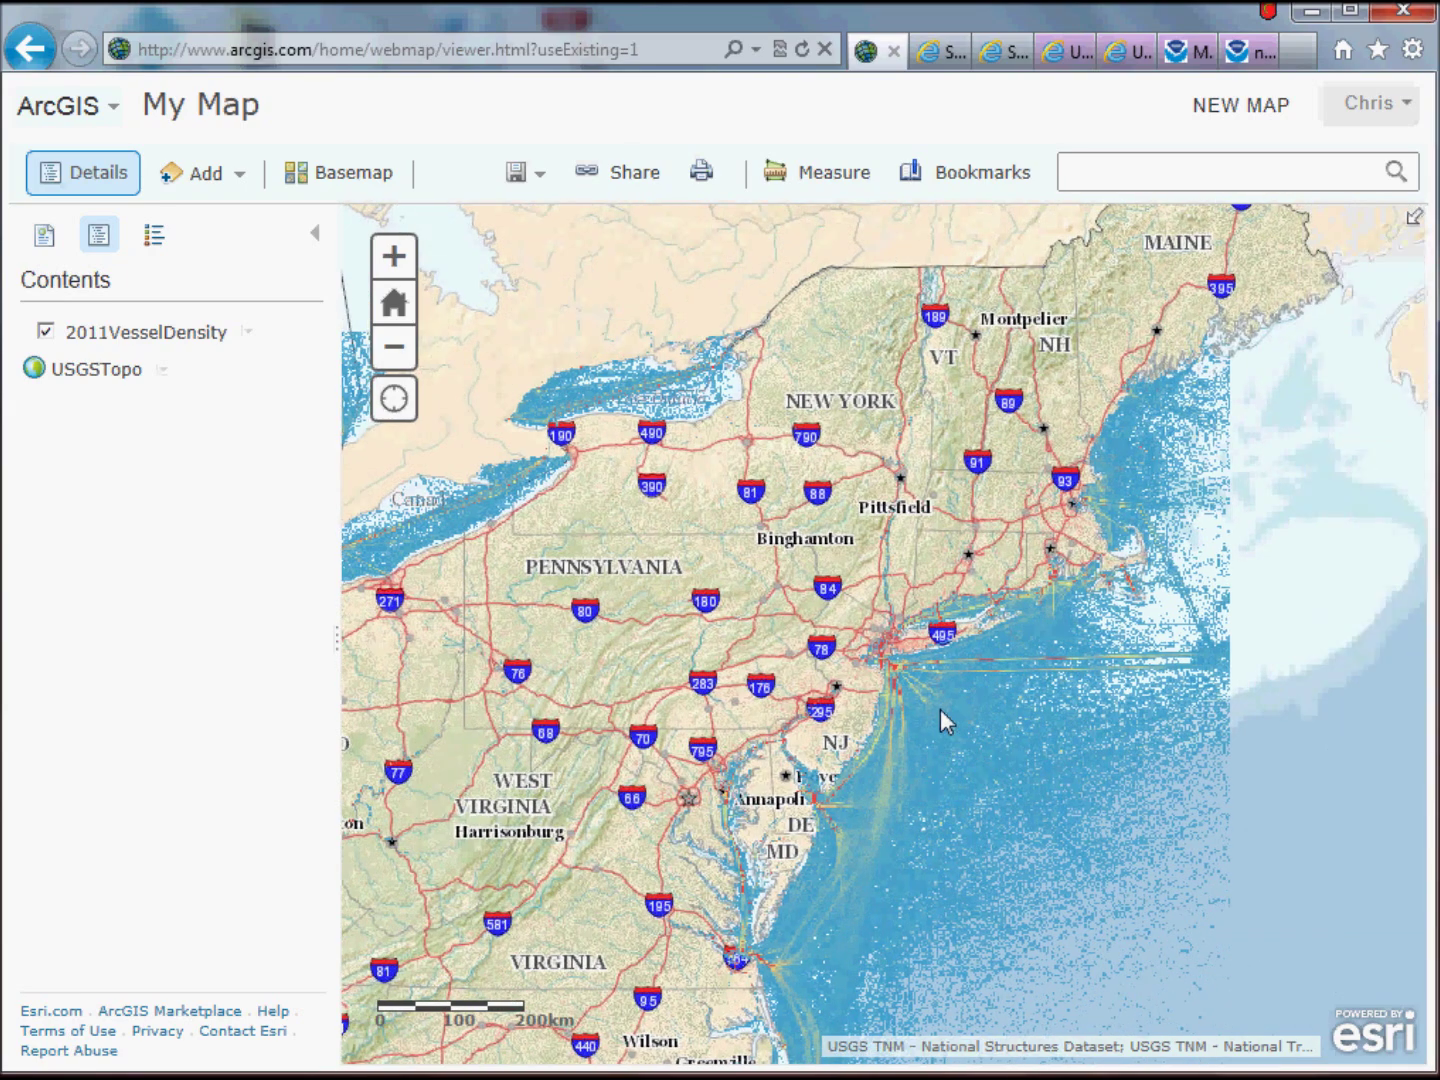
{"action": "scroll", "coordinate": [940, 709], "scroll_direction": "up", "scroll_amount": 1}
{"action": "scroll", "coordinate": [858, 640], "scroll_direction": "up", "scroll_amount": 1}
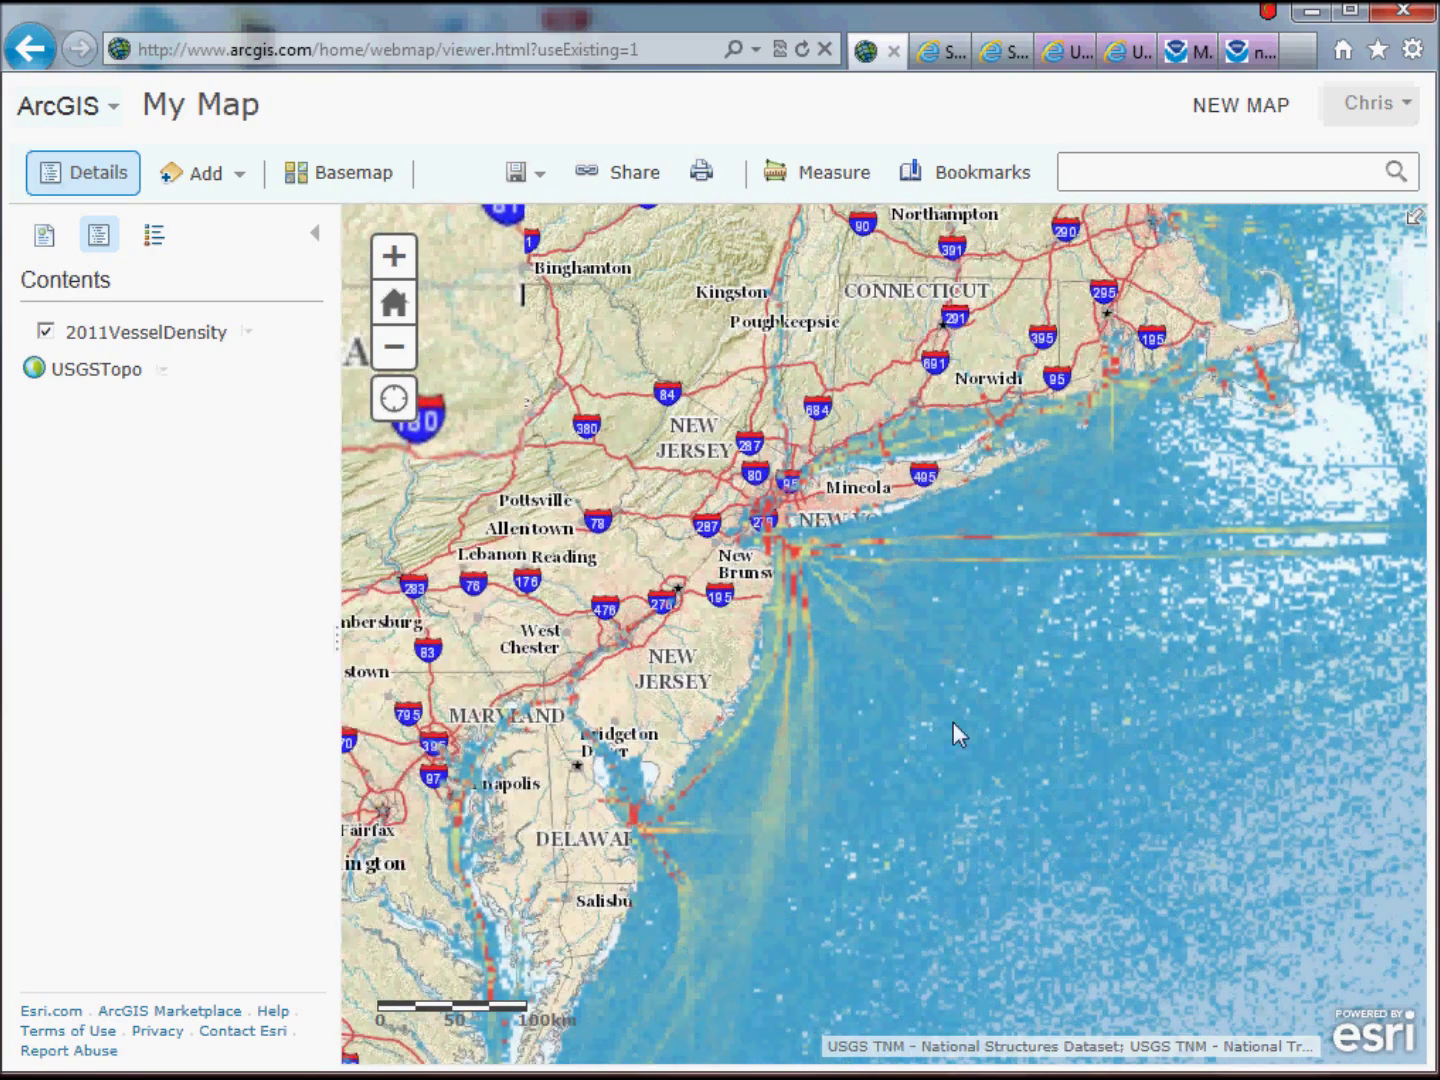
{"action": "scroll", "coordinate": [1022, 788], "scroll_direction": "up", "scroll_amount": 1}
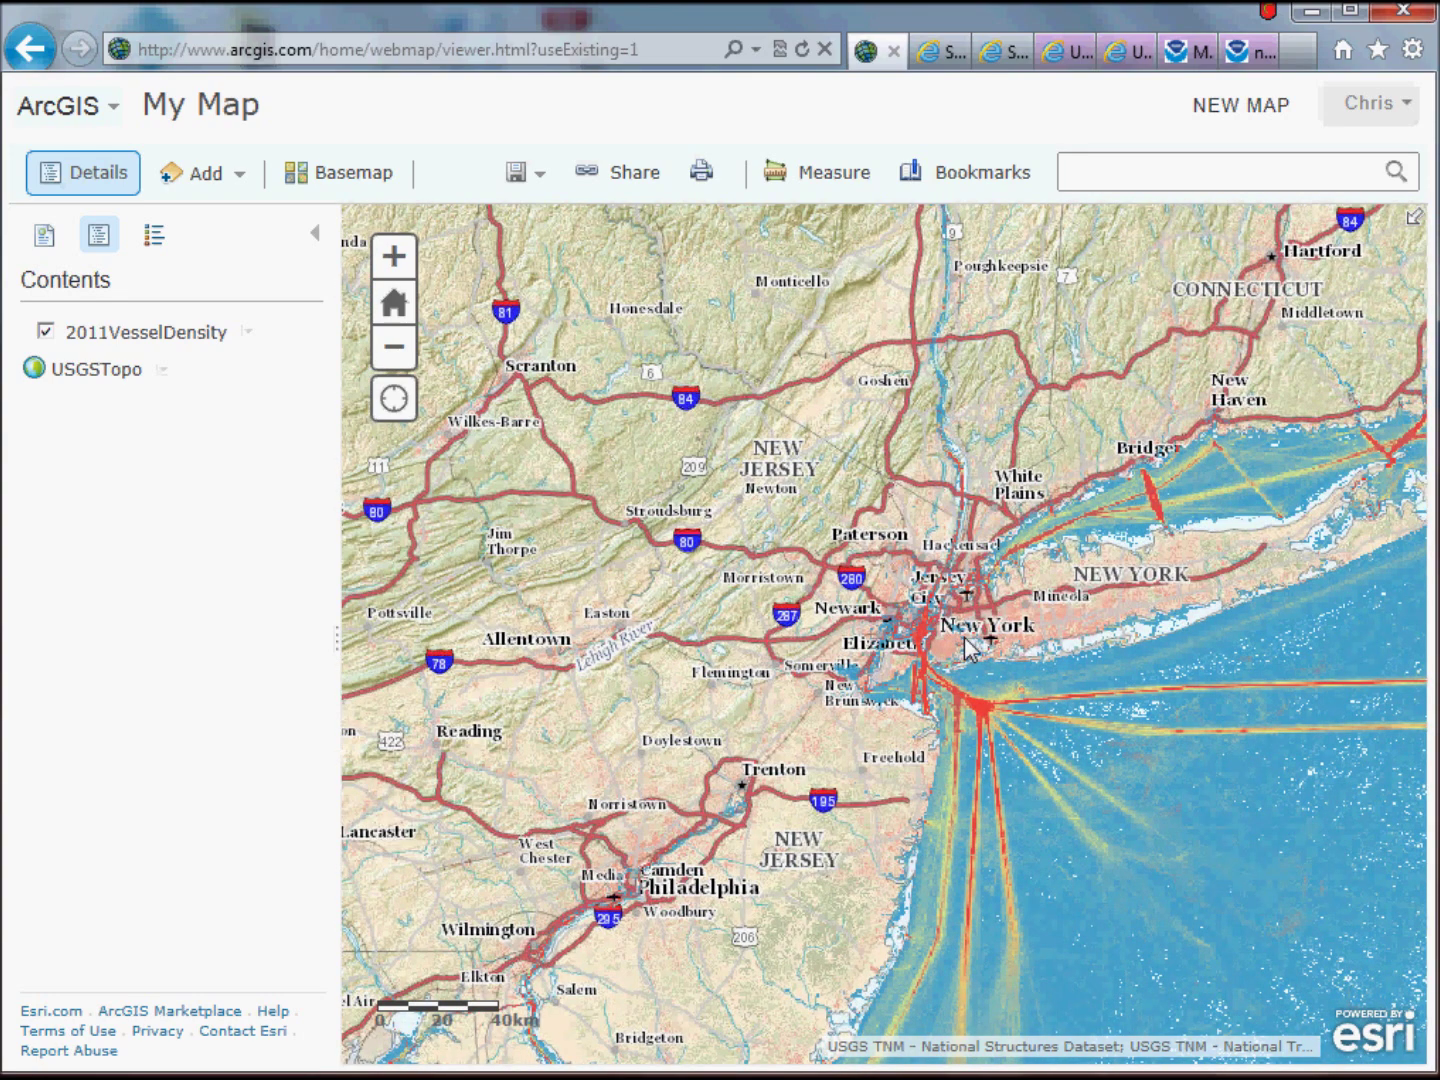
Step: Pan to Connecticut, Philadelphia and Chesapeake Bay, then return to the New Jersey shipping lanes
{"action": "key", "text": "Up"}
{"action": "key", "text": "Right"}
{"action": "key", "text": "Right"}
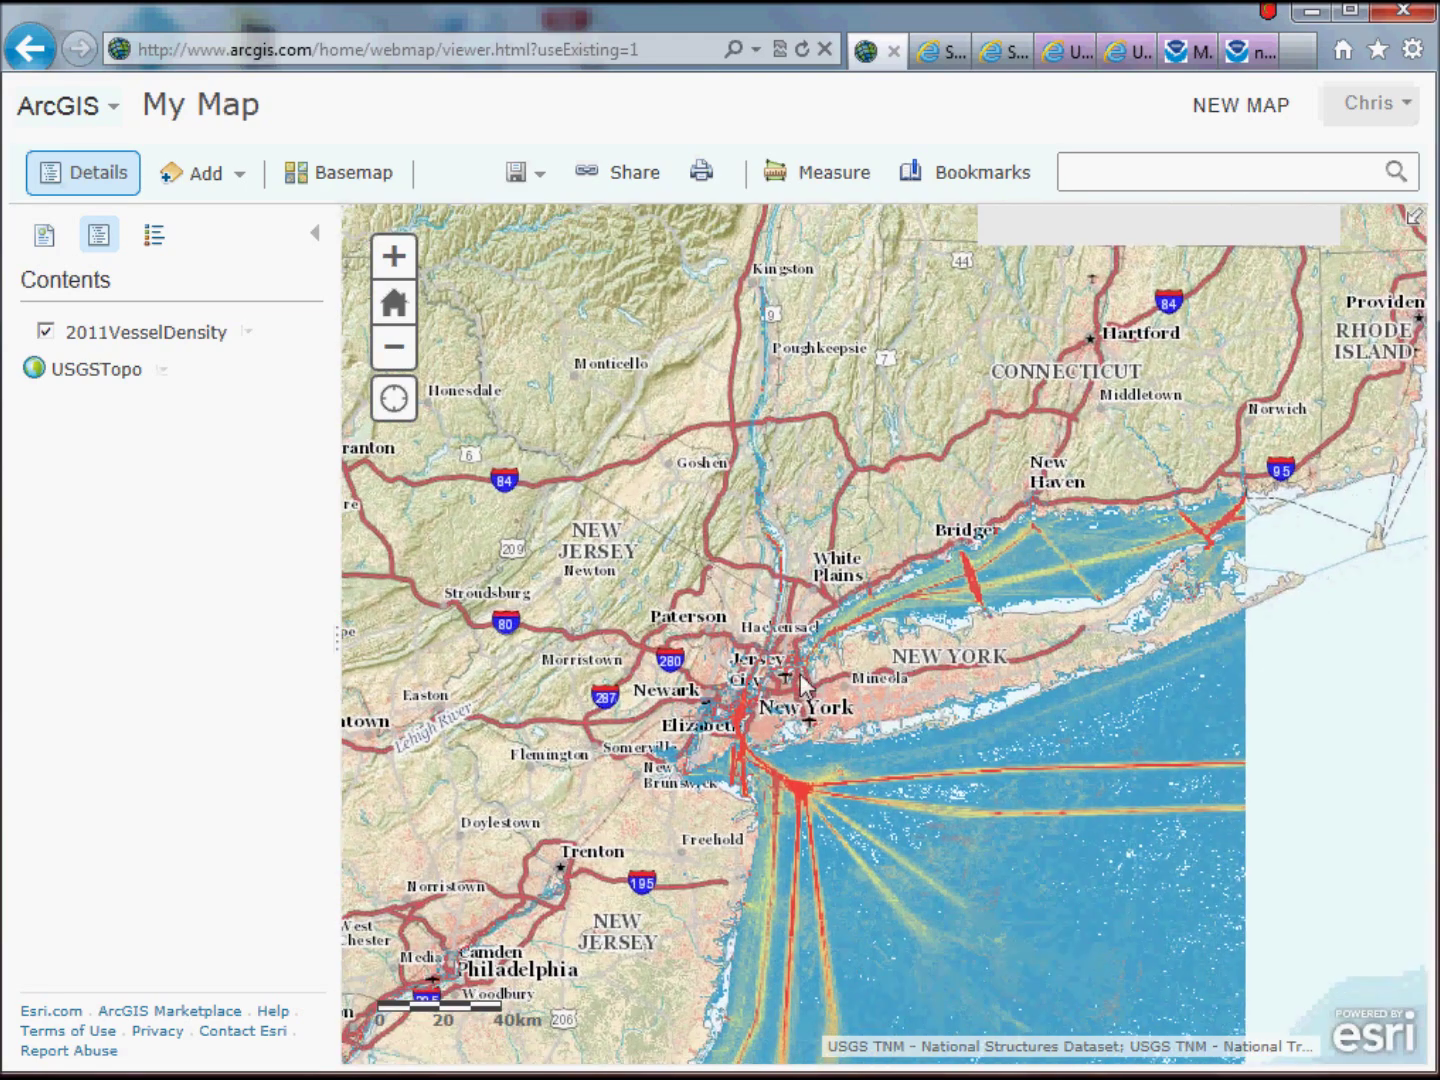
{"action": "key", "text": "Left"}
{"action": "key", "text": "Down"}
{"action": "key", "text": "Left"}
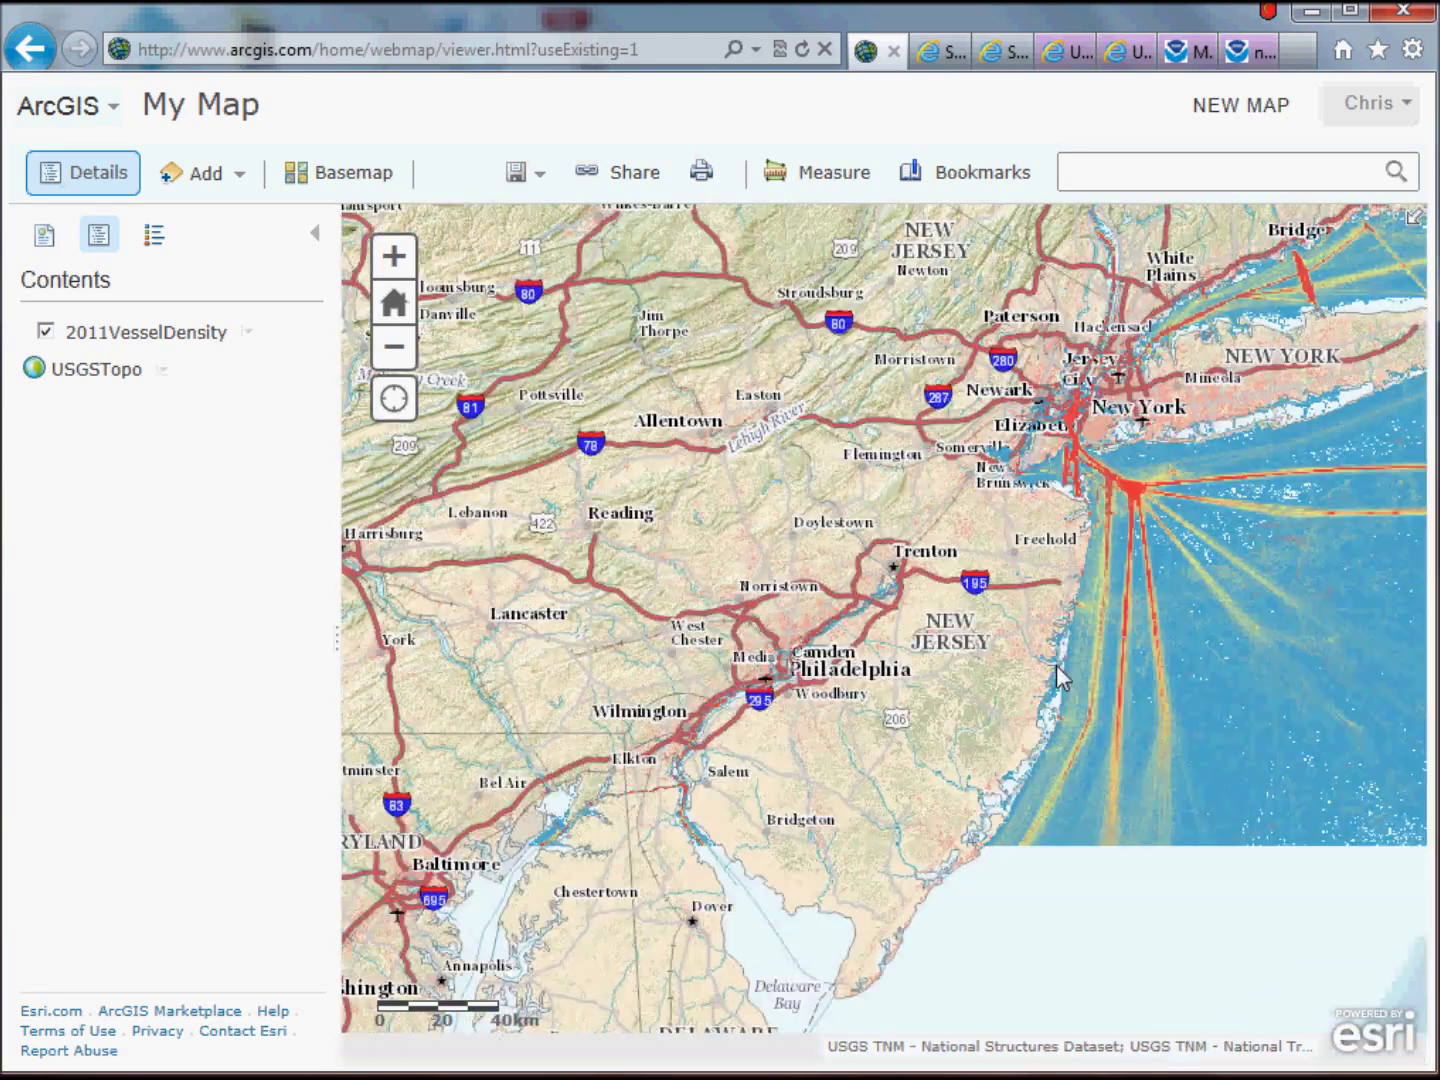
{"action": "key", "text": "Down"}
{"action": "key", "text": "Down"}
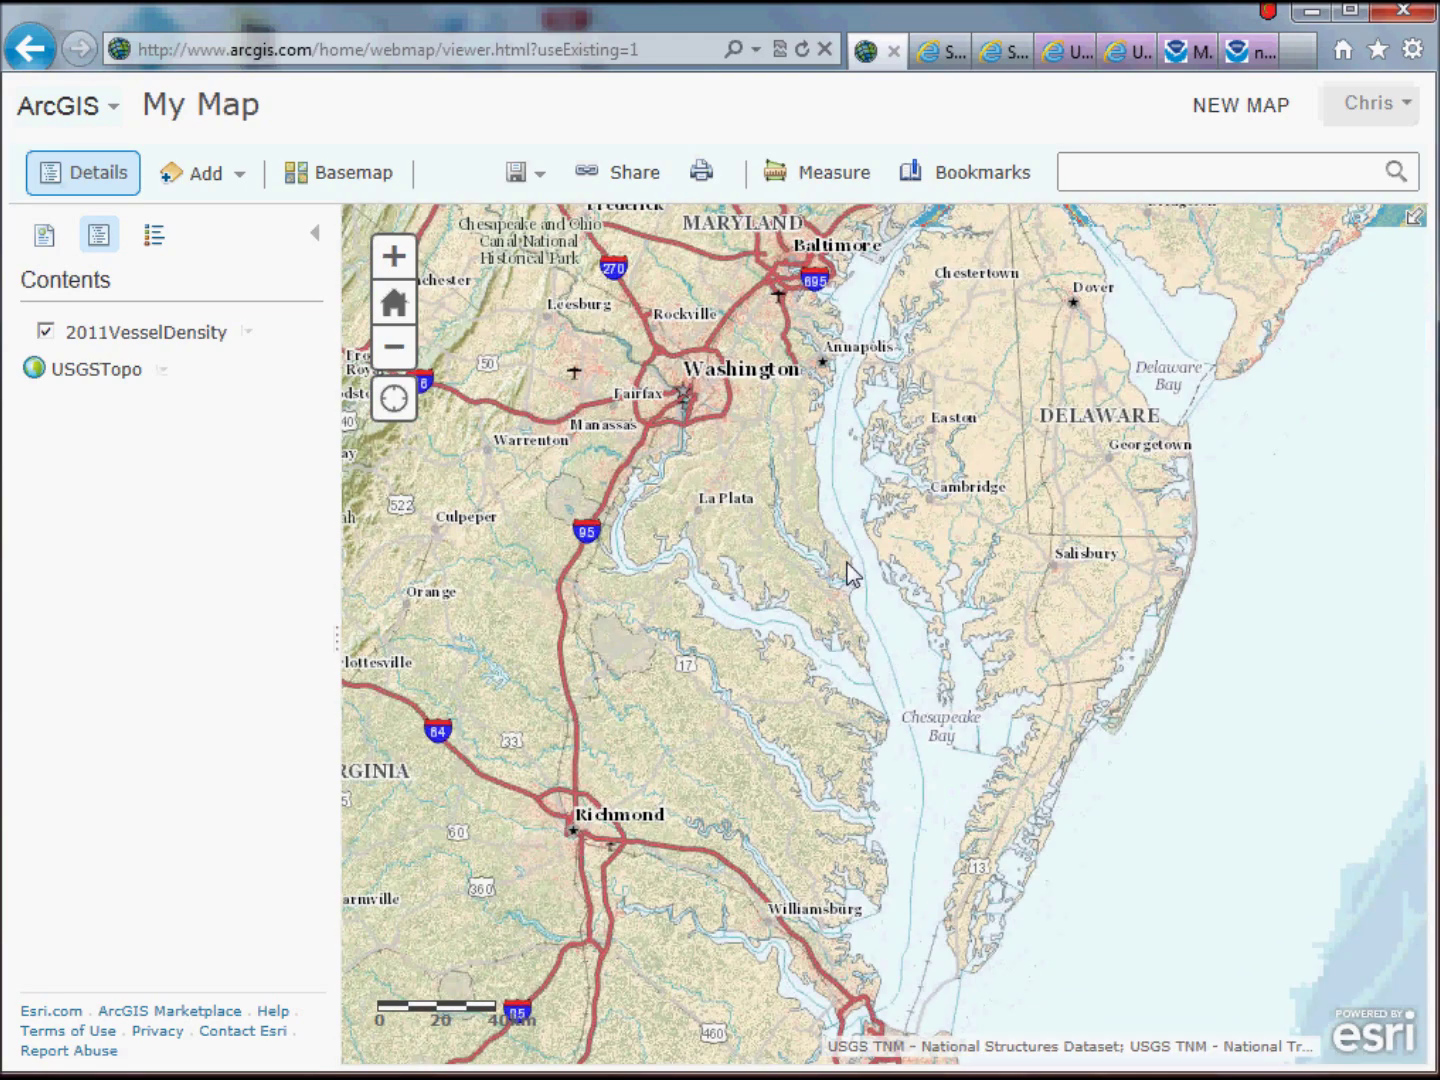
{"action": "key", "text": "Up"}
{"action": "key", "text": "Right"}
{"action": "key", "text": "Up"}
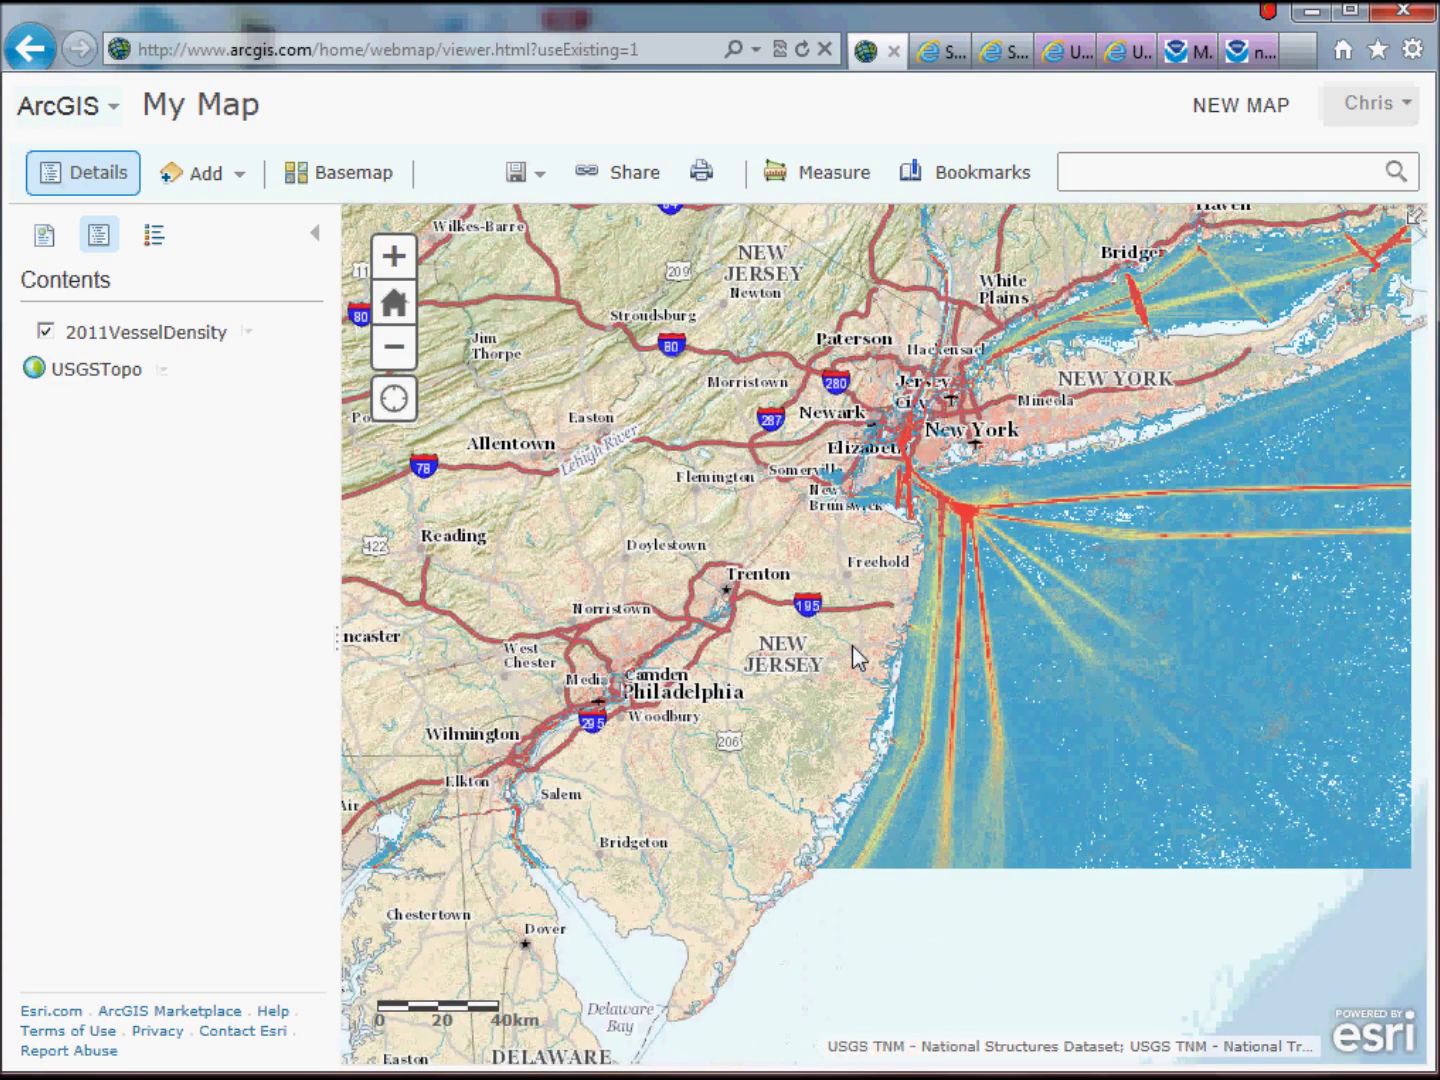
{"action": "key", "text": "Down"}
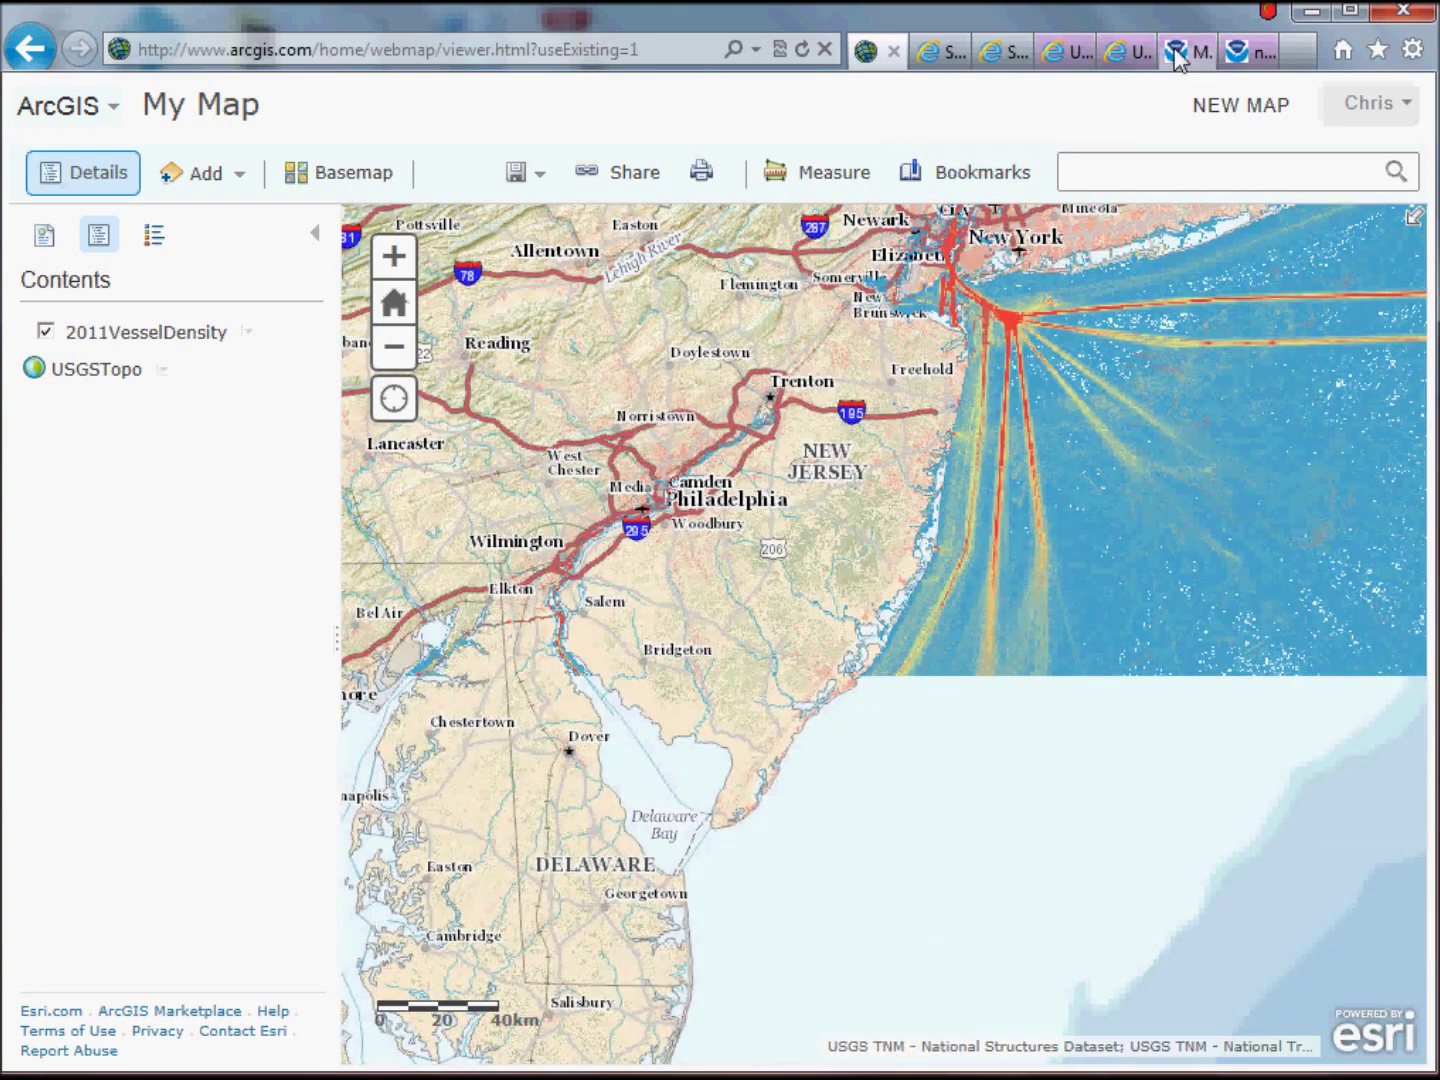
Step: In the data.gov 'health' results, scroll to HHS Health Resources and open its map service
{"action": "left_click", "coordinate": [1118, 50]}
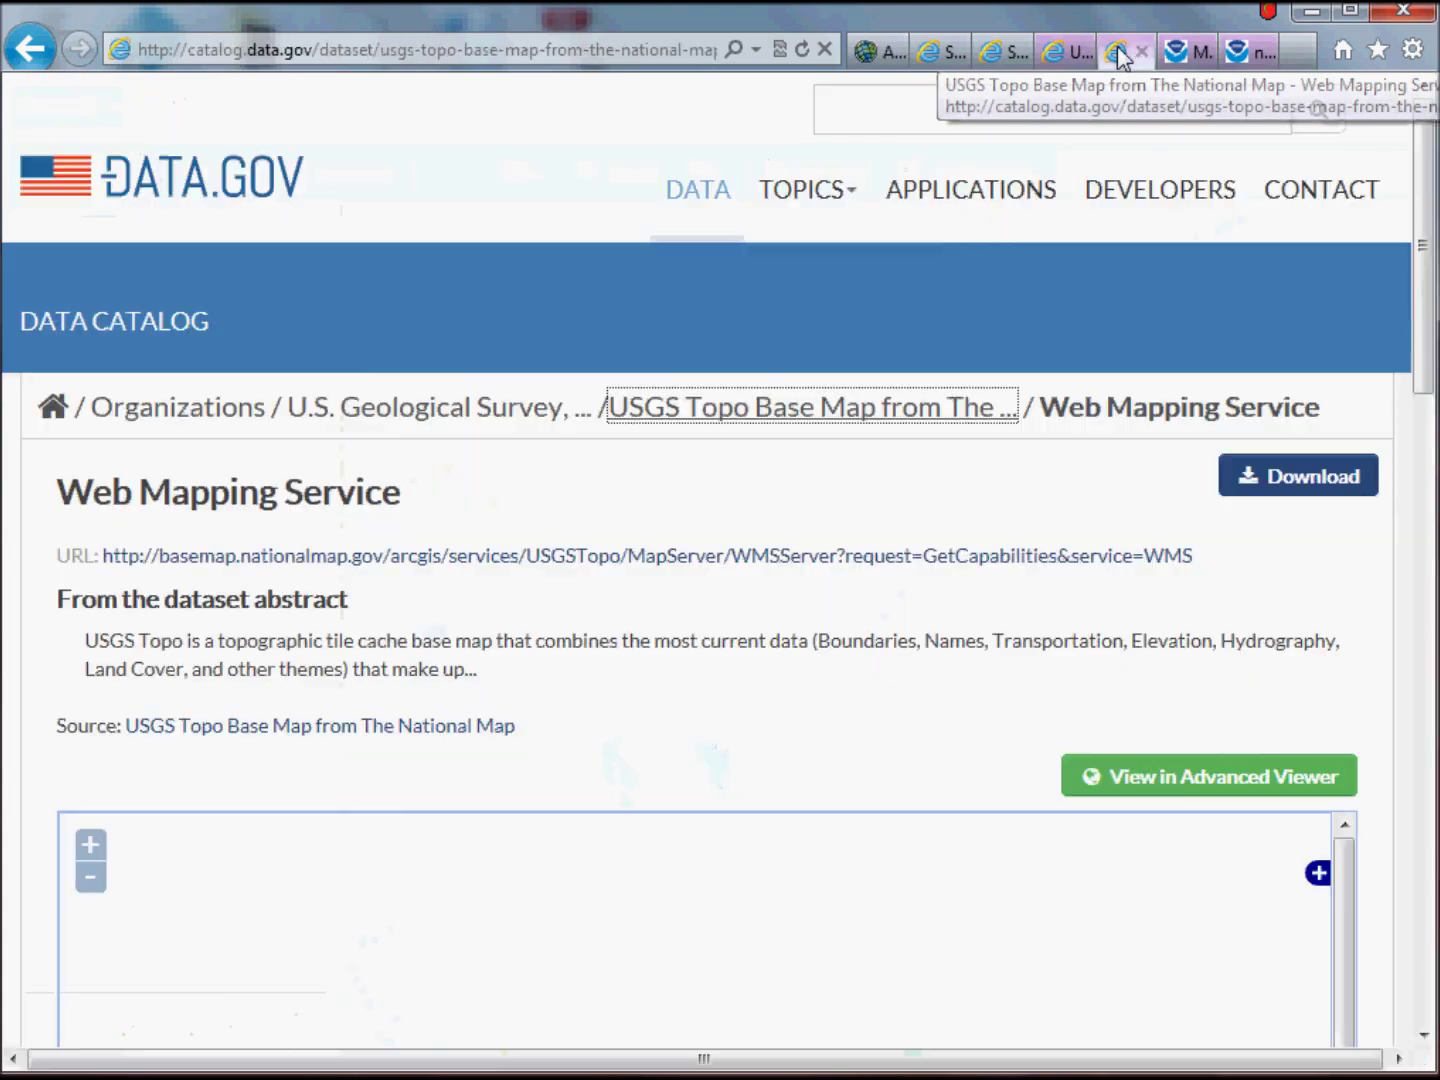
{"action": "left_click", "coordinate": [1005, 50]}
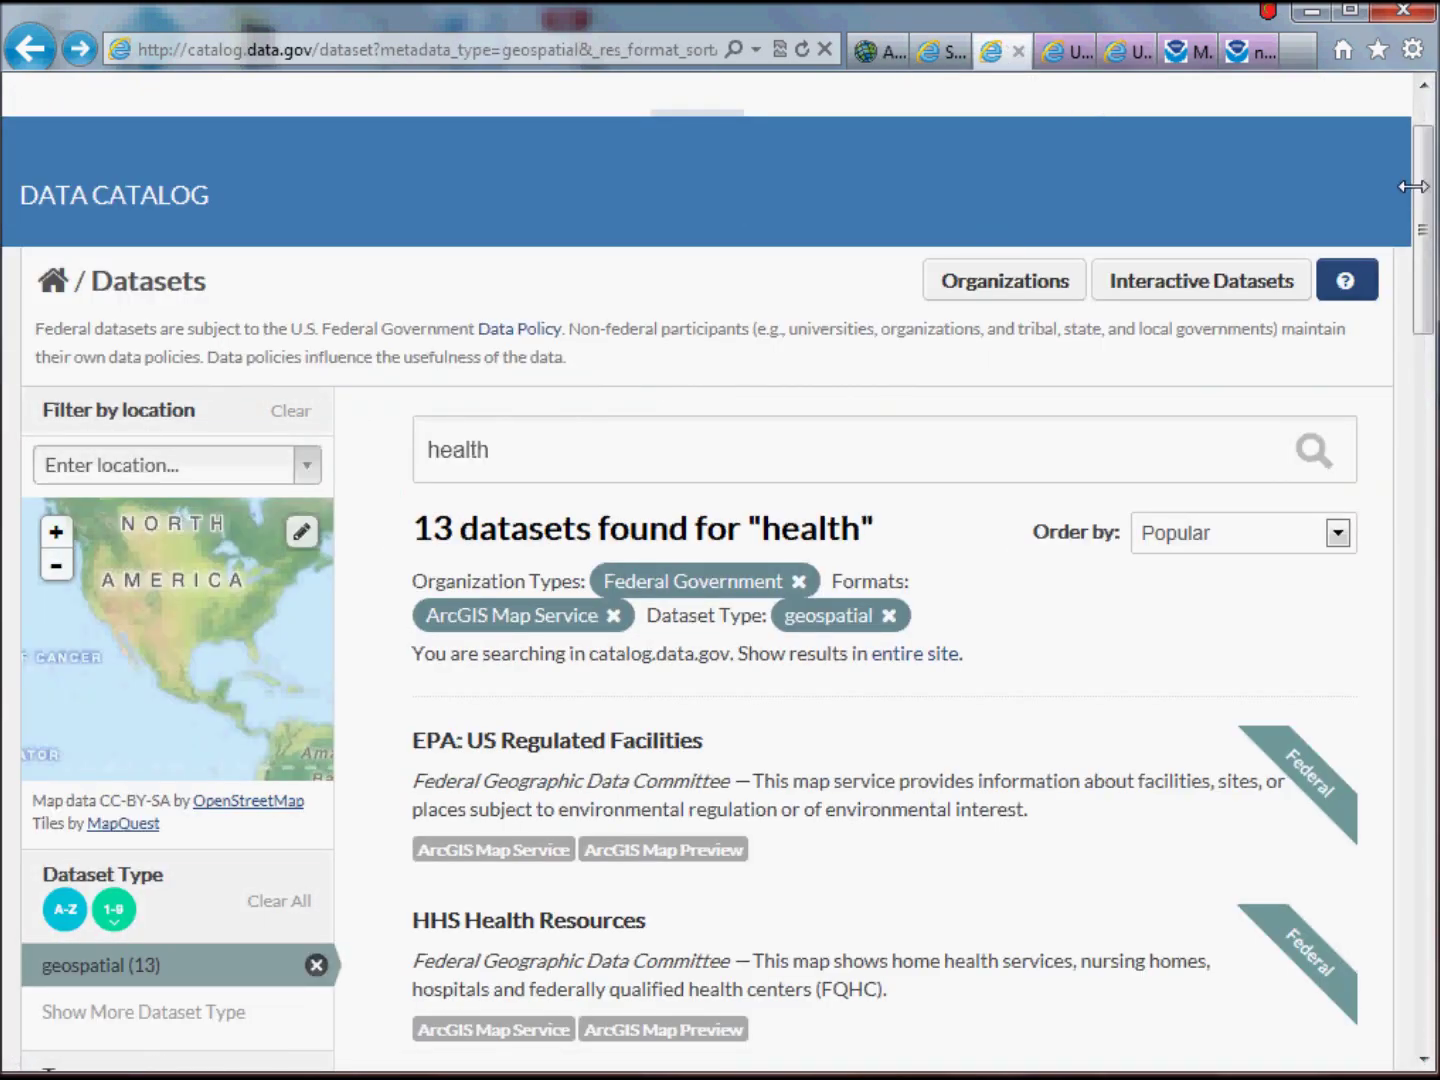
{"action": "left_click_drag", "start_coordinate": [1420, 186], "coordinate": [1420, 214]}
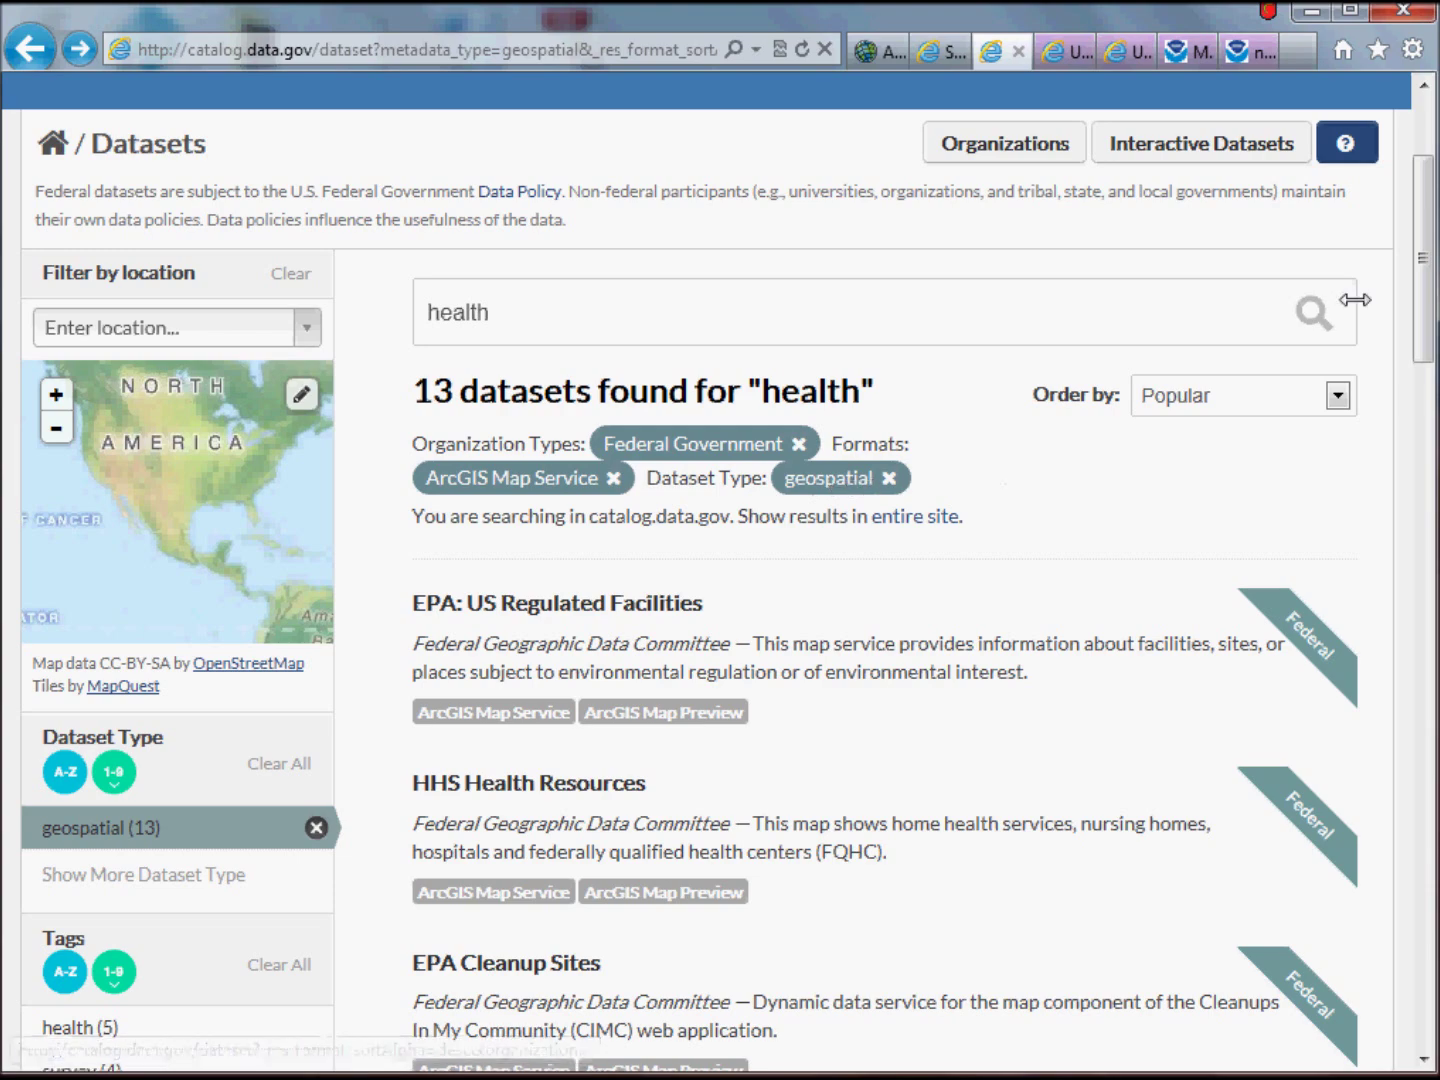
{"action": "left_click_drag", "start_coordinate": [1418, 277], "coordinate": [1418, 401]}
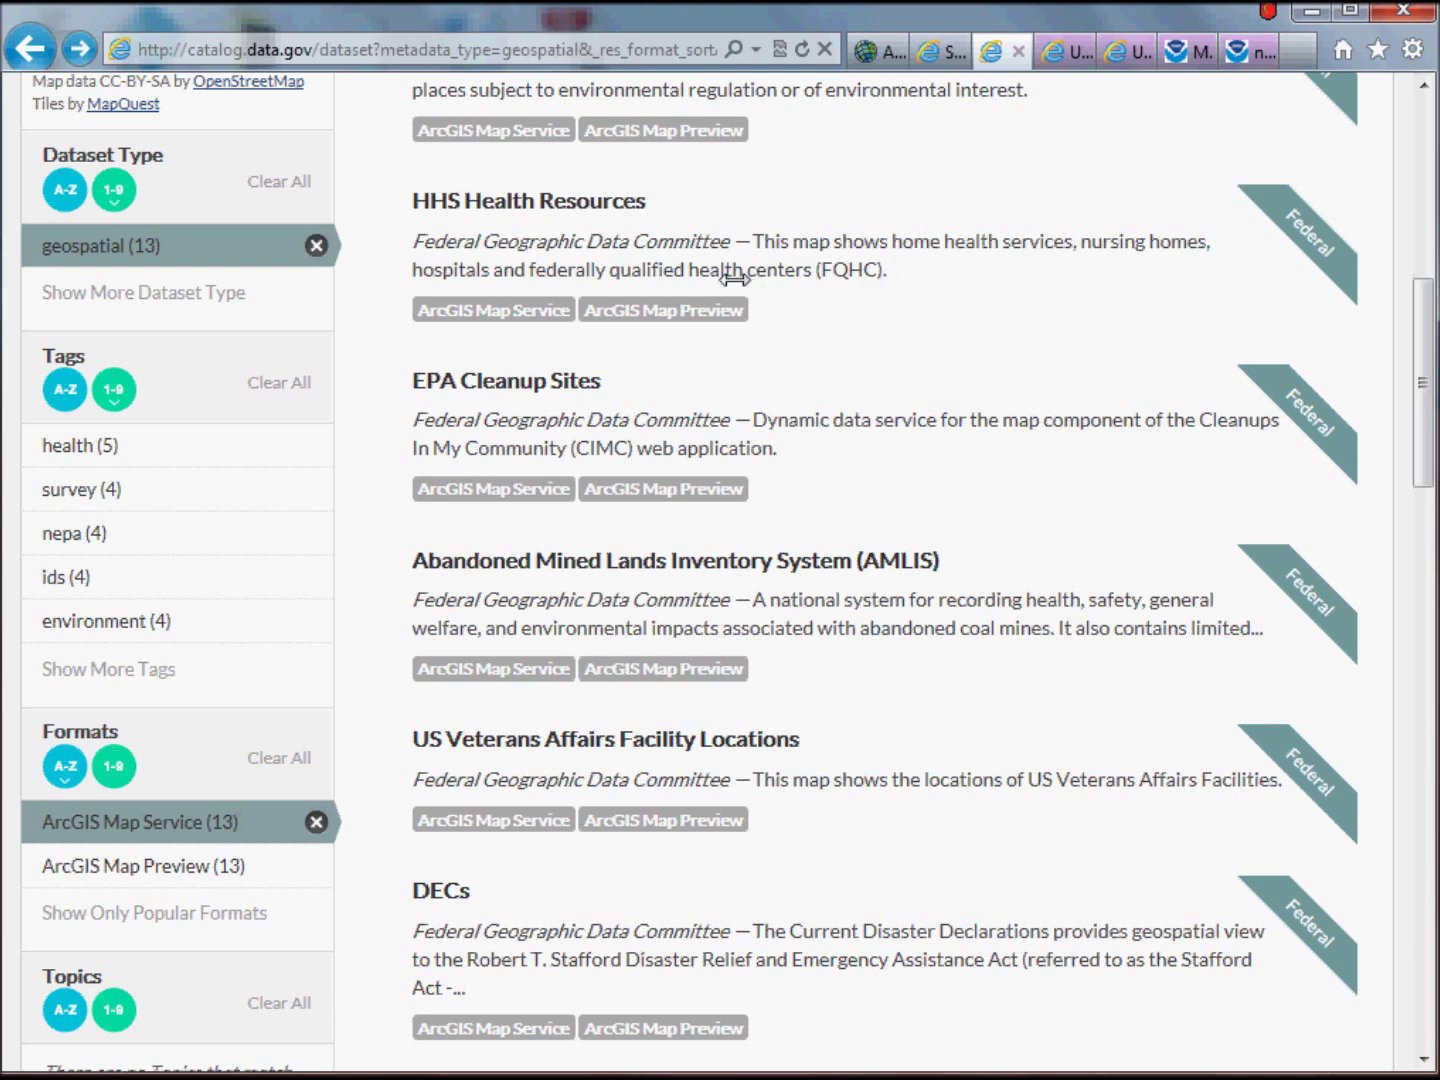
{"action": "left_click", "coordinate": [477, 311]}
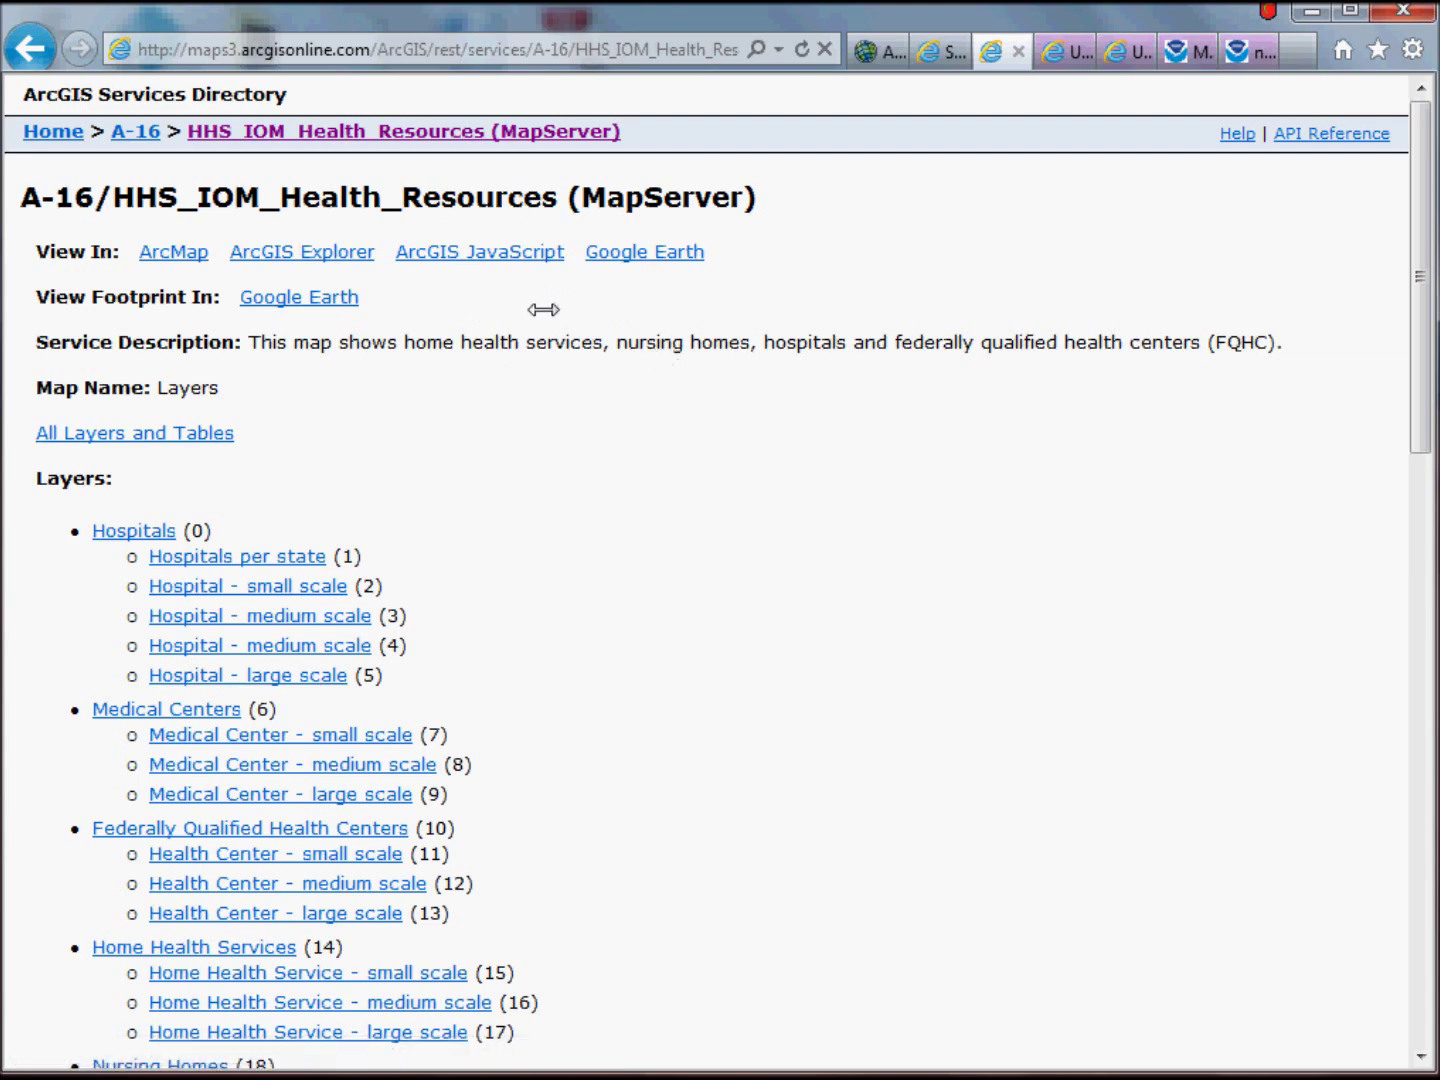
Step: Review the HHS_IOM_Health_Resources MapServer layers, copy its URL, and return to My Map
{"action": "left_click_drag", "start_coordinate": [1418, 247], "coordinate": [1425, 341]}
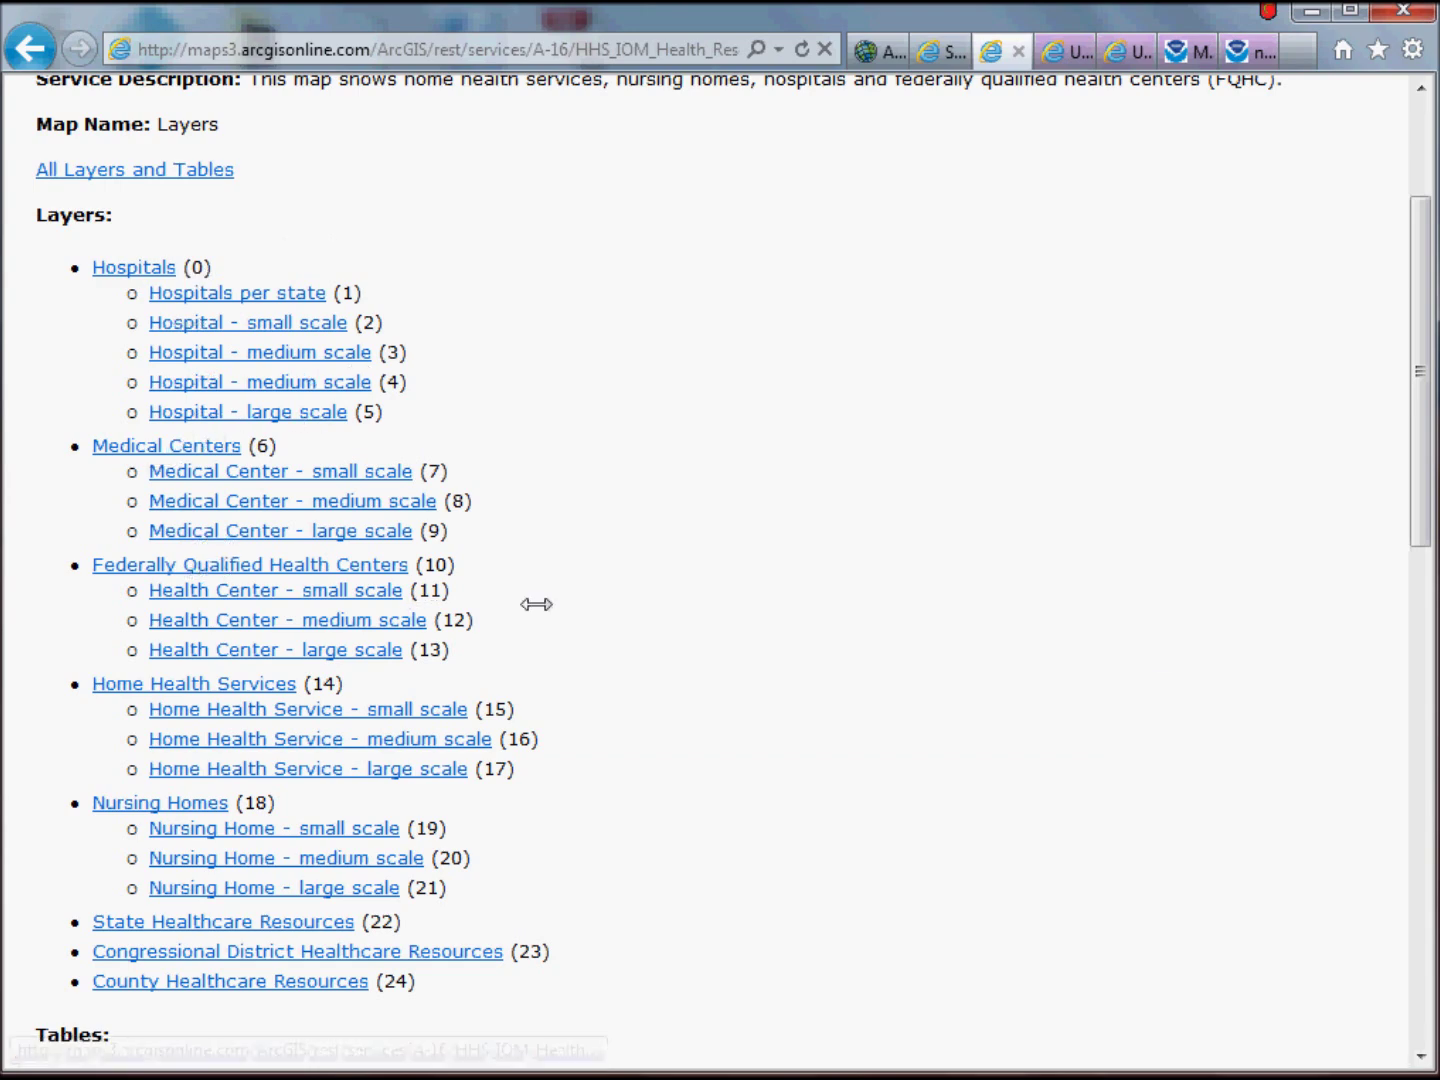
{"action": "left_click_drag", "start_coordinate": [1420, 395], "coordinate": [1420, 922]}
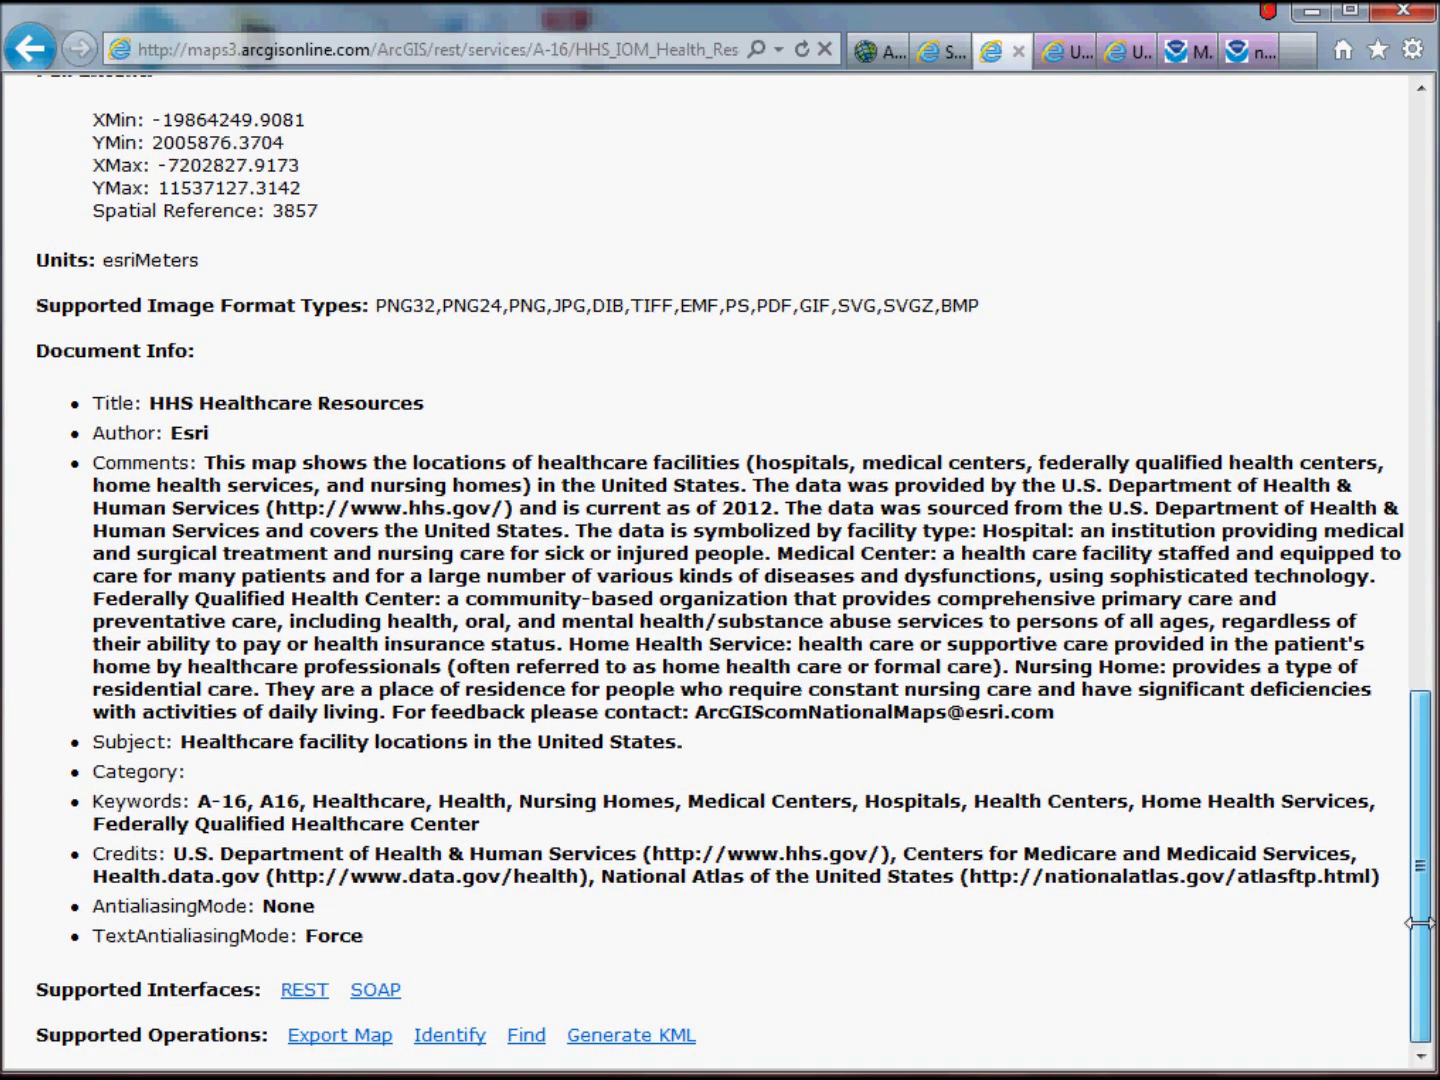
{"action": "left_click_drag", "start_coordinate": [1420, 922], "coordinate": [1405, 283]}
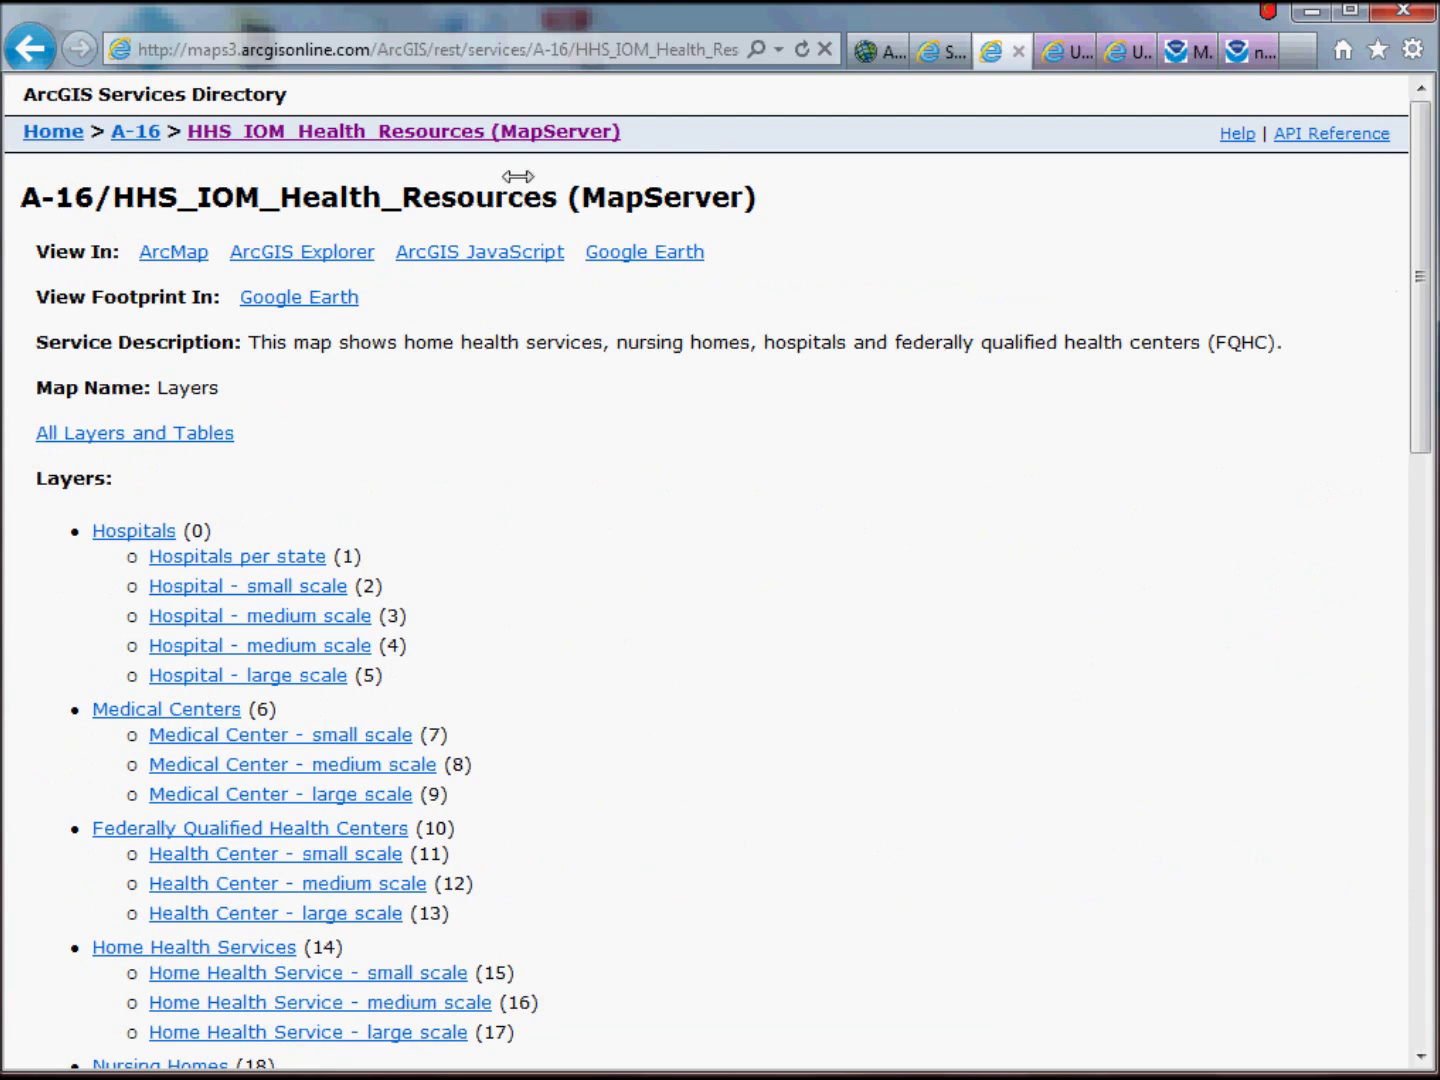
{"action": "left_click", "coordinate": [525, 50]}
{"action": "key", "text": "ctrl+c"}
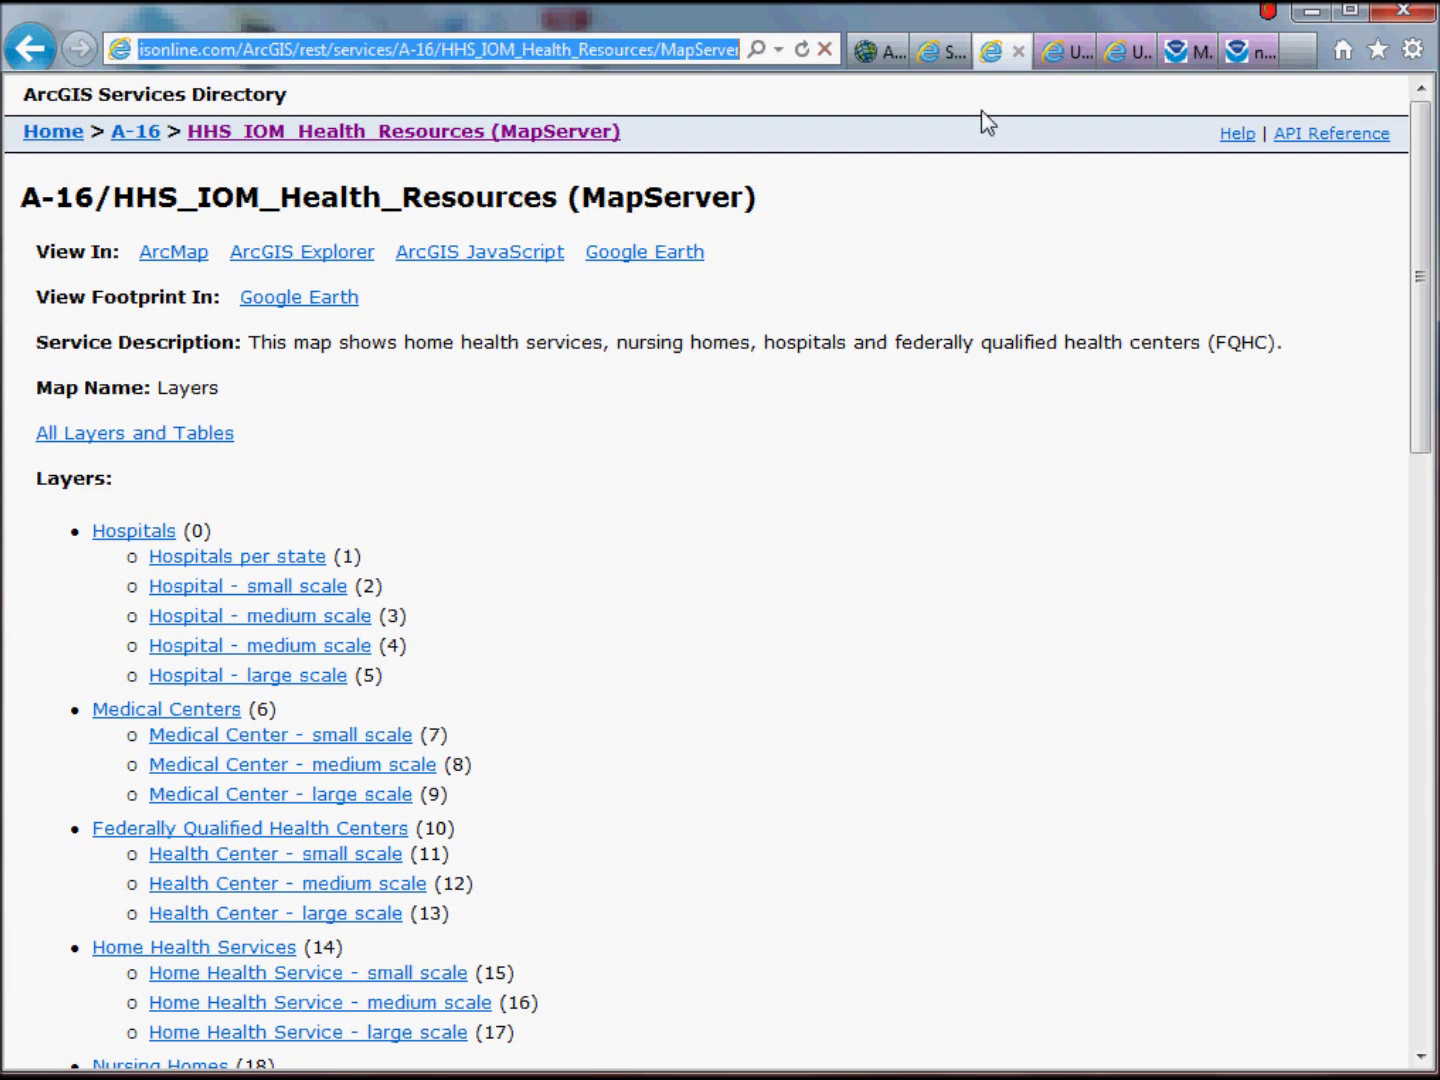
{"action": "left_click", "coordinate": [870, 52]}
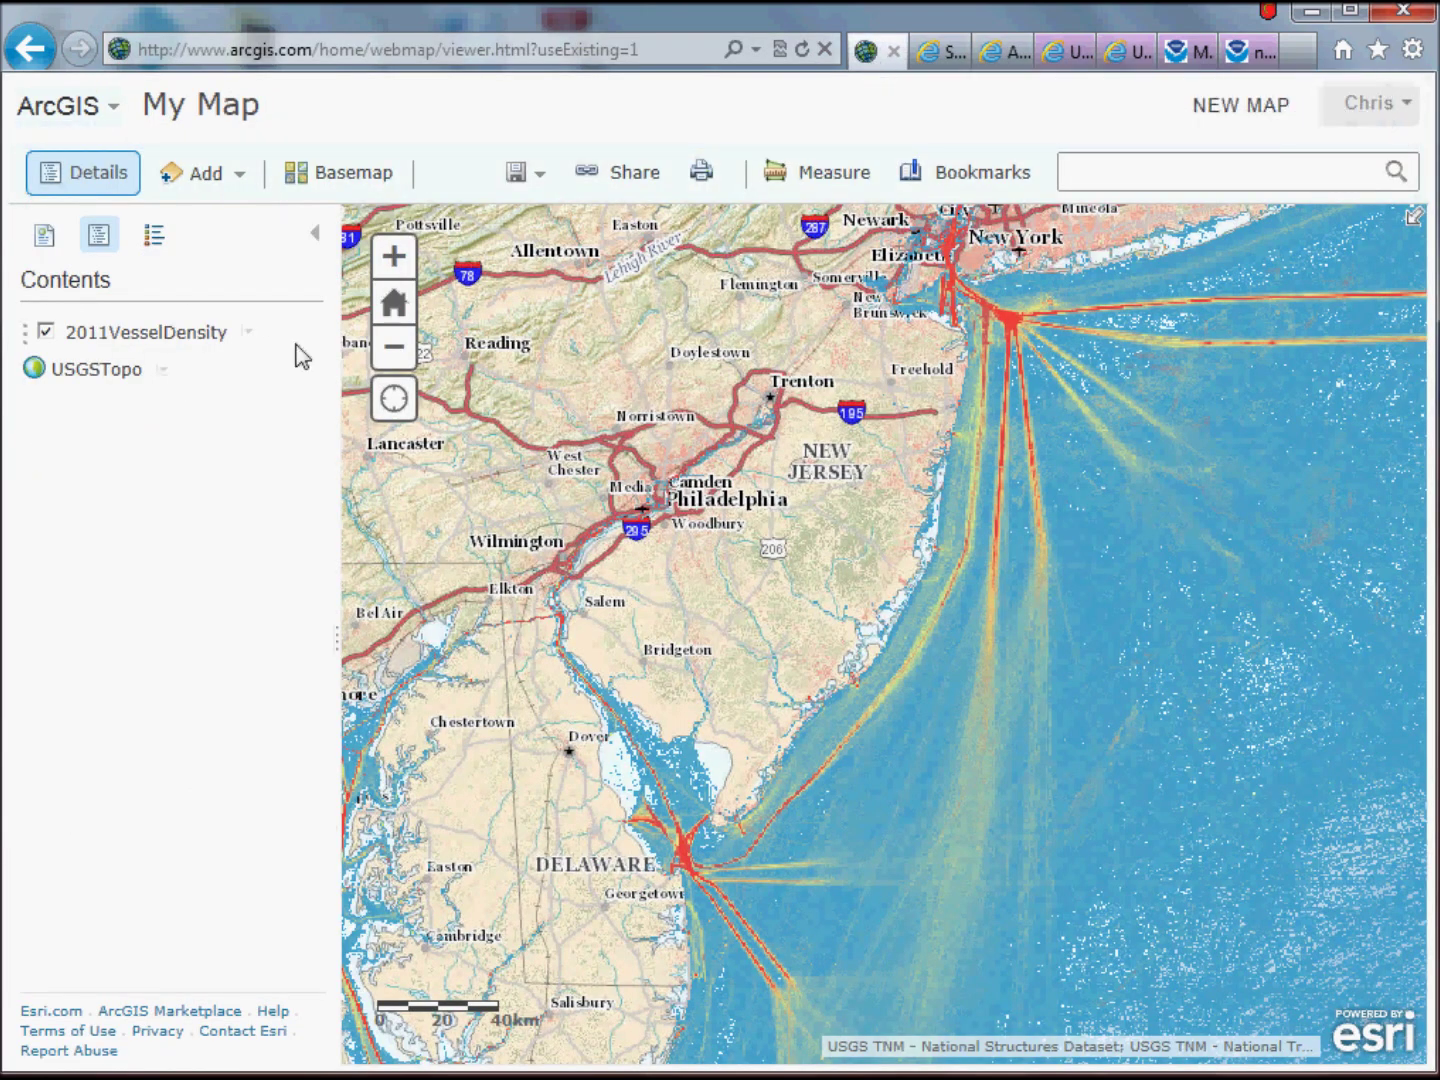
Step: Add the HHS_IOM_Health_Resources MapServer URL to My Map as an ArcGIS Server Web Service layer
{"action": "left_click", "coordinate": [224, 179]}
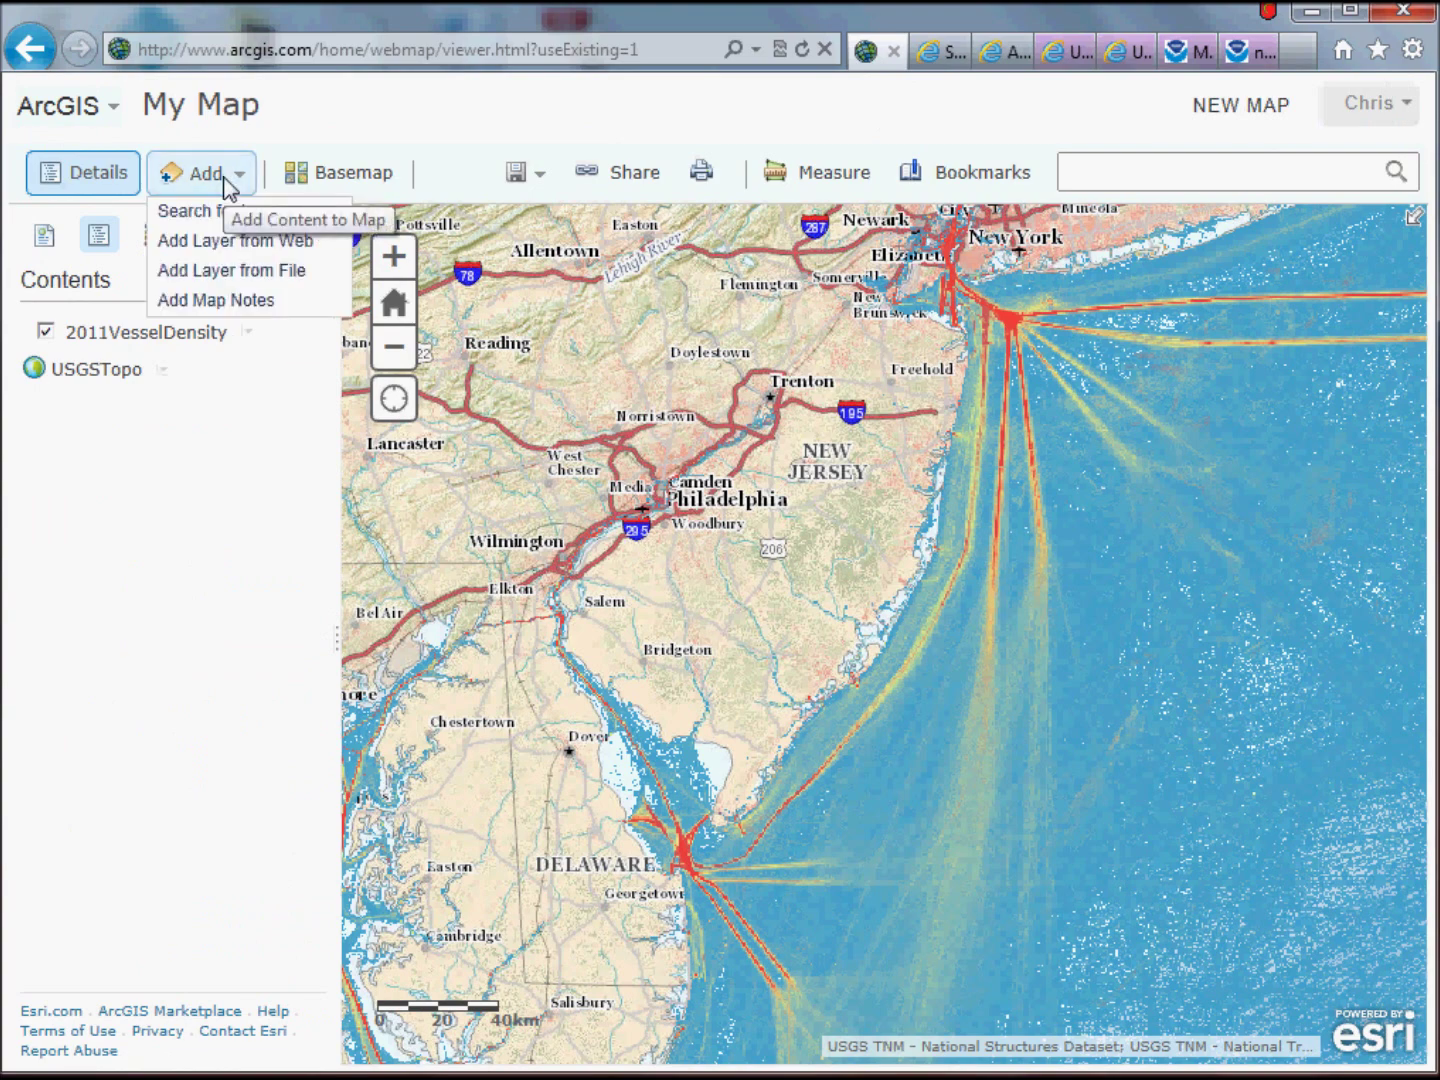
{"action": "left_click", "coordinate": [220, 241]}
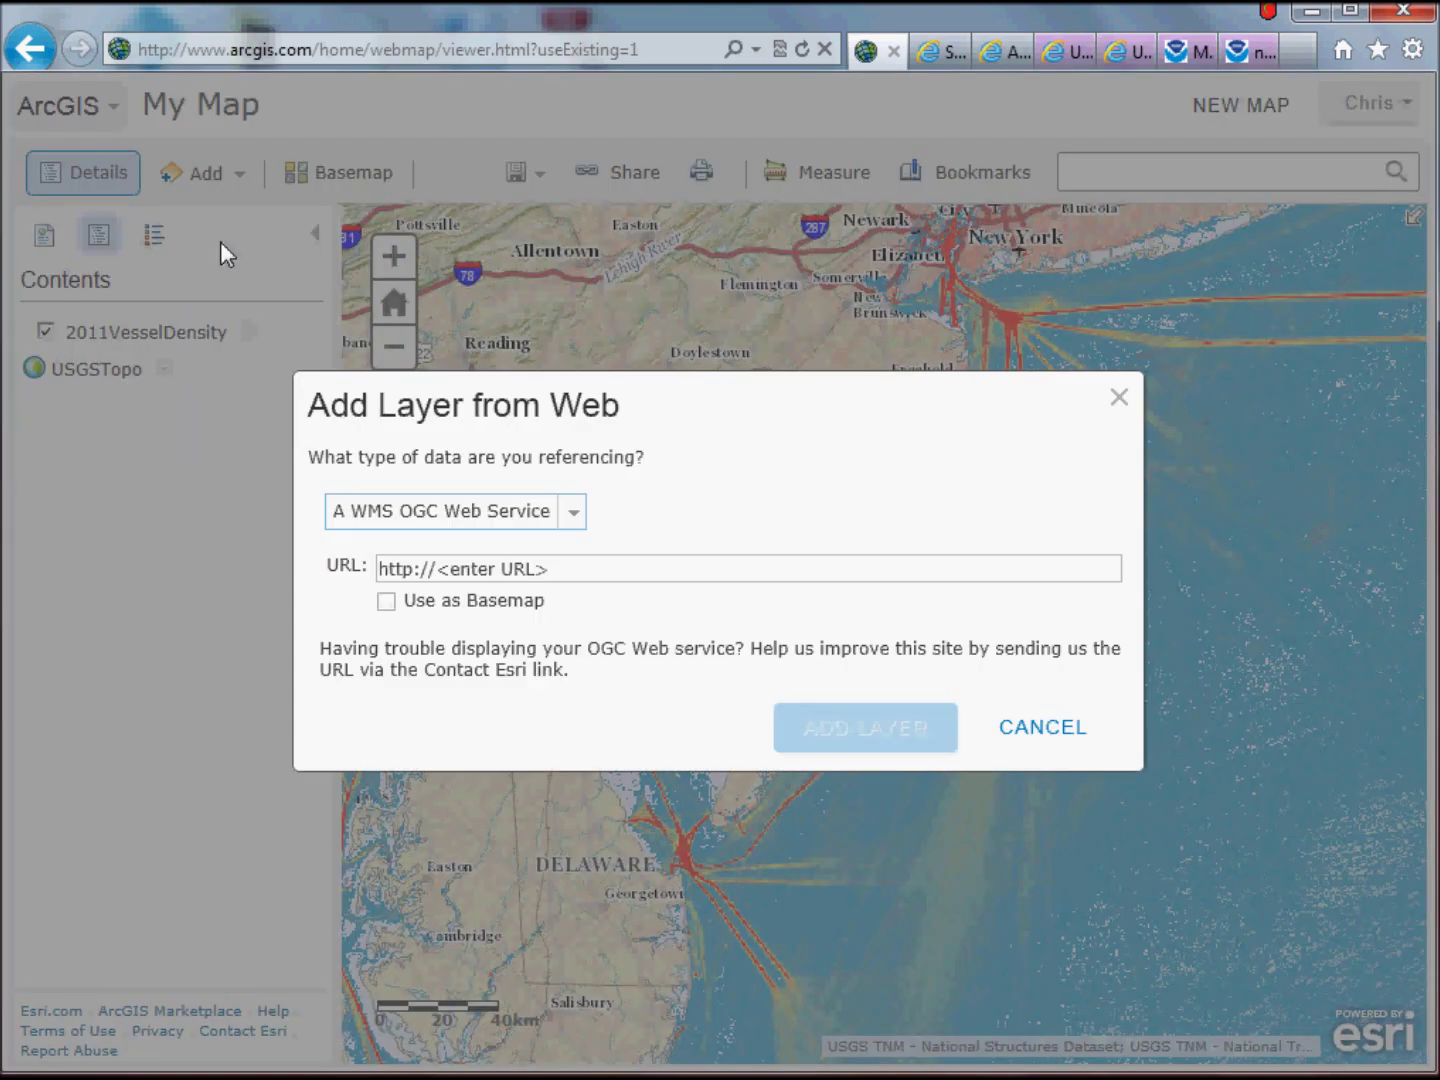
{"action": "left_click", "coordinate": [579, 504]}
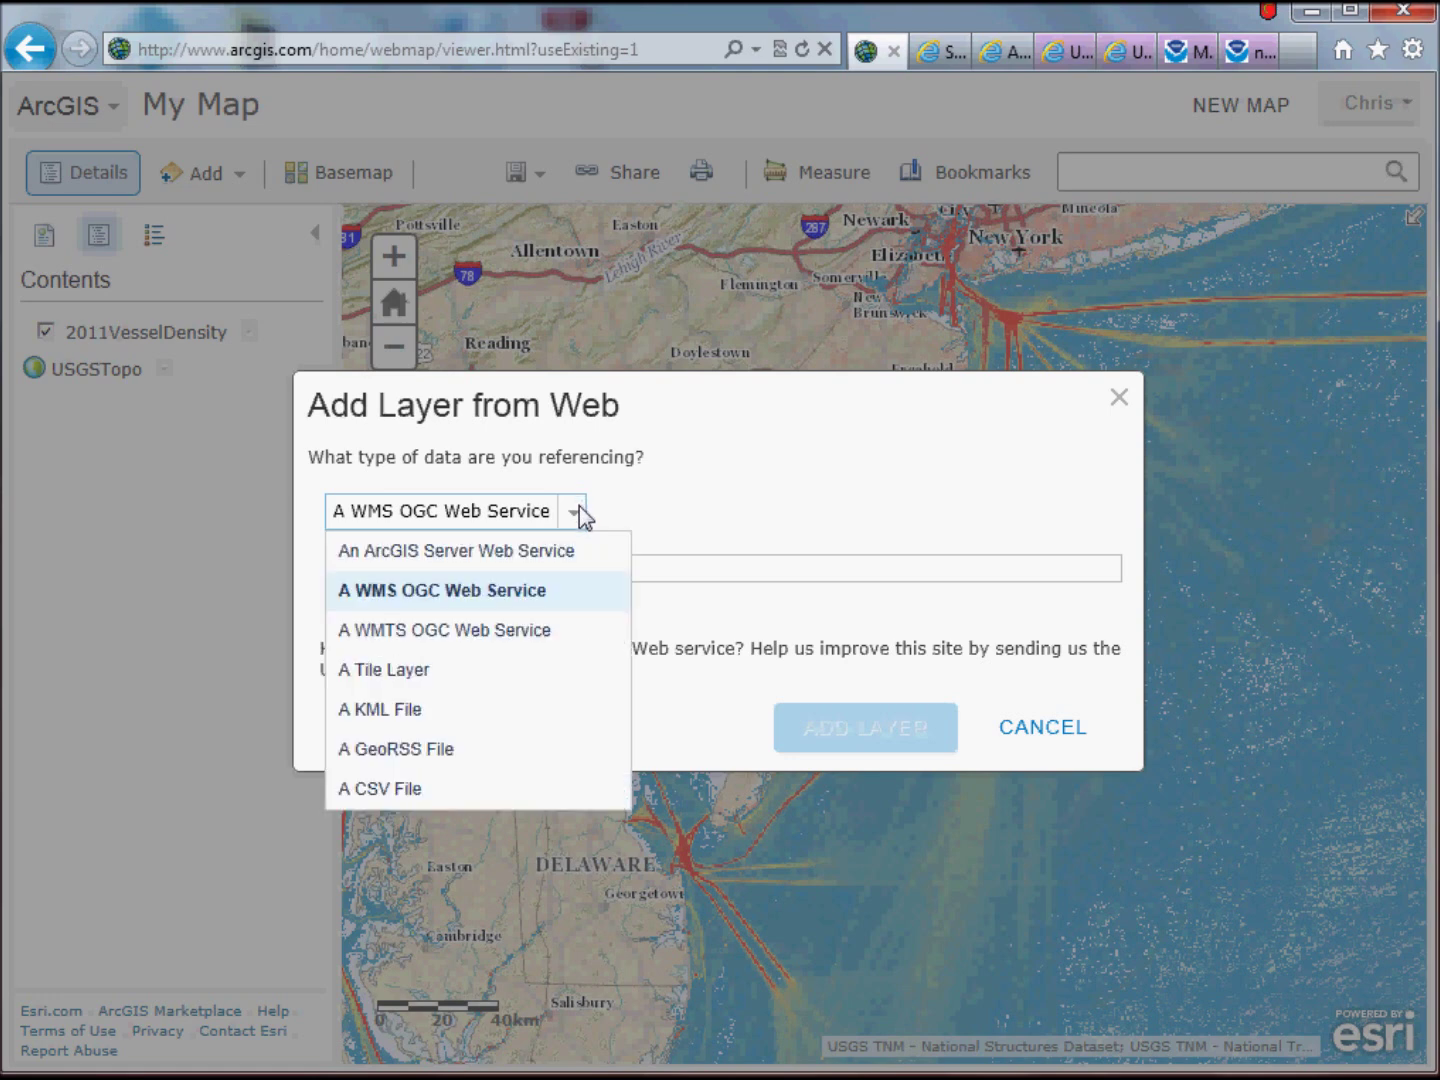
{"action": "left_click", "coordinate": [517, 553]}
{"action": "left_click", "coordinate": [710, 575]}
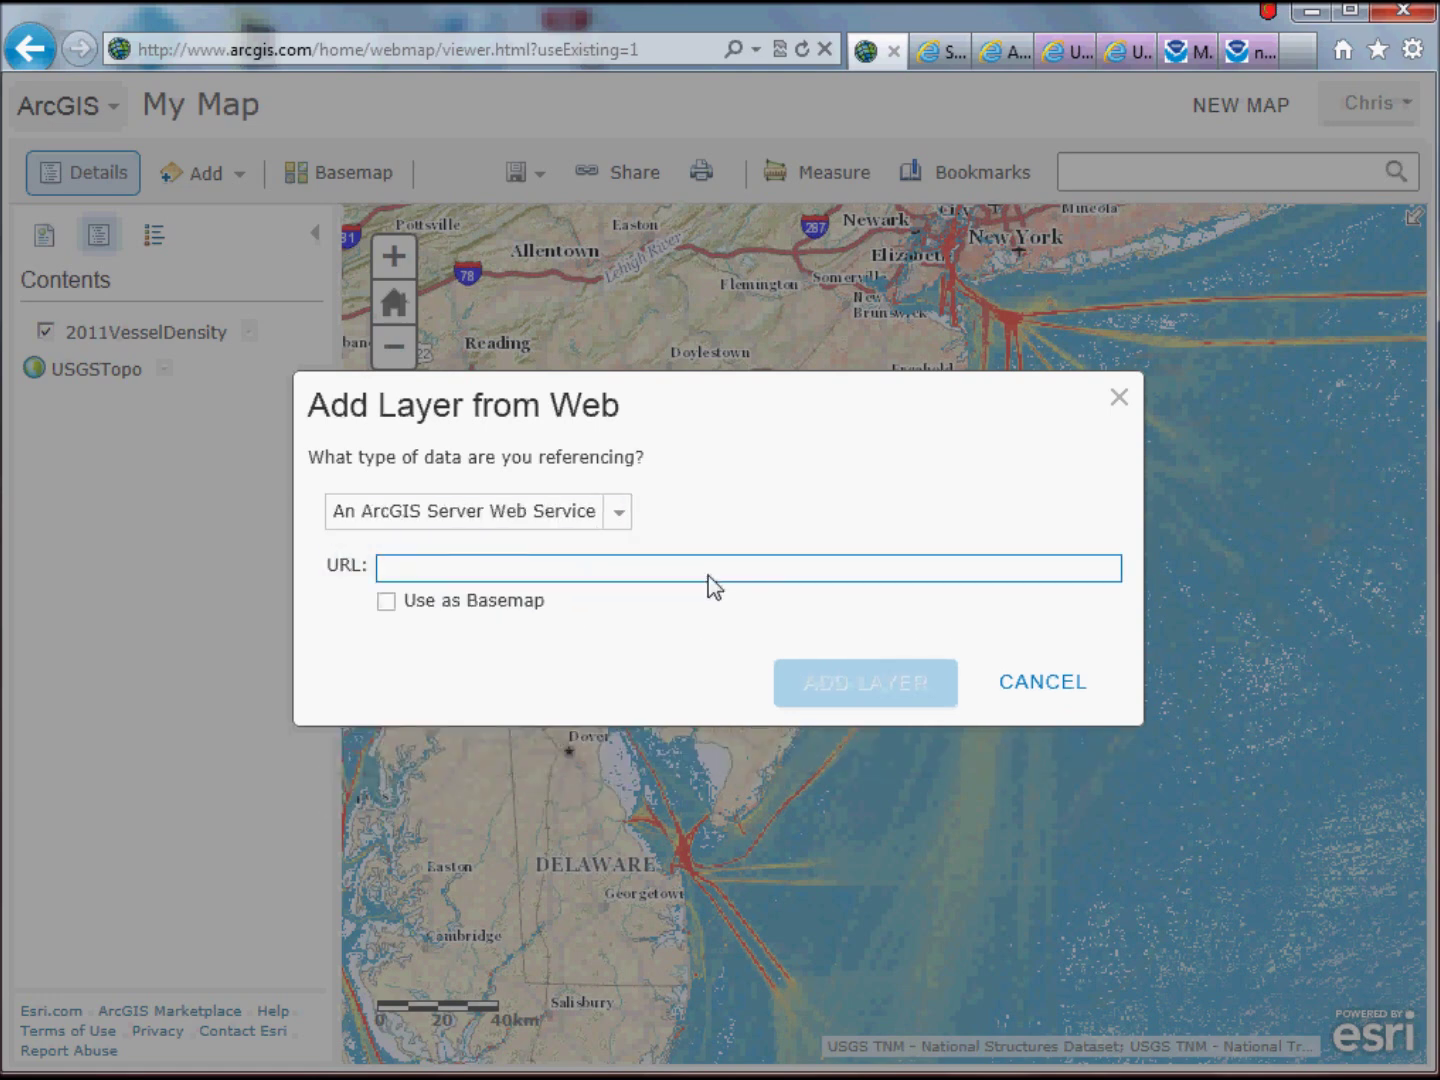
{"action": "key", "text": "ctrl+v"}
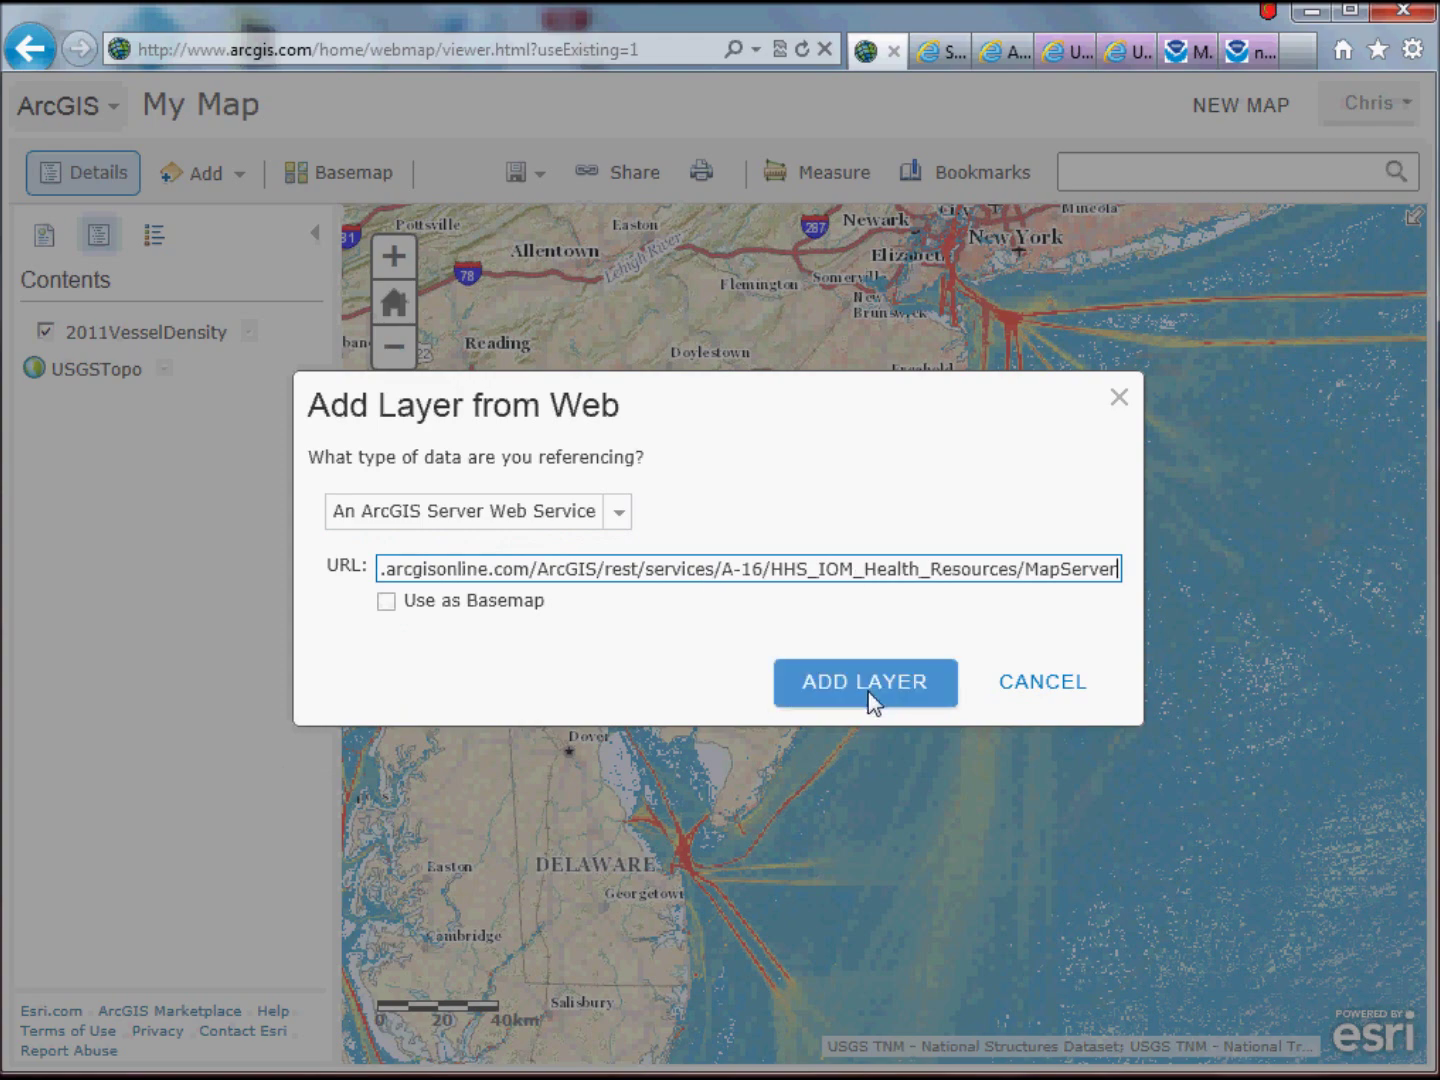
{"action": "left_click", "coordinate": [866, 684]}
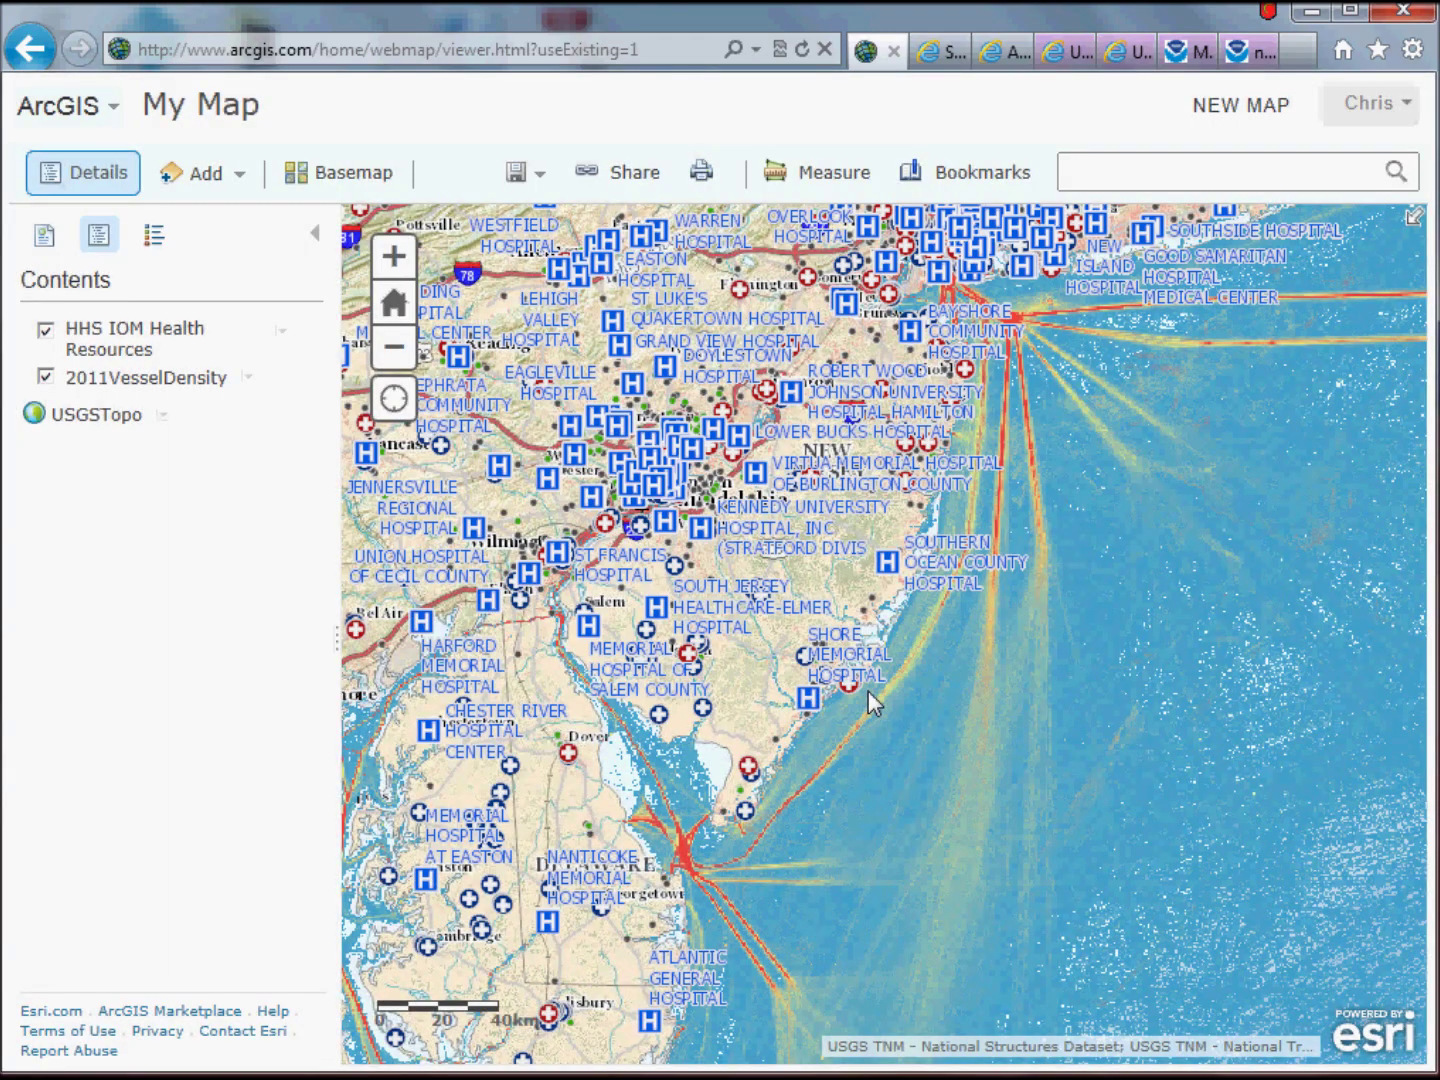
Step: Hide Medical Centers, Health Centers, Home Health, Nursing Homes and other sublayers, keeping only Hospitals
{"action": "left_click_drag", "start_coordinate": [670, 412], "coordinate": [665, 567]}
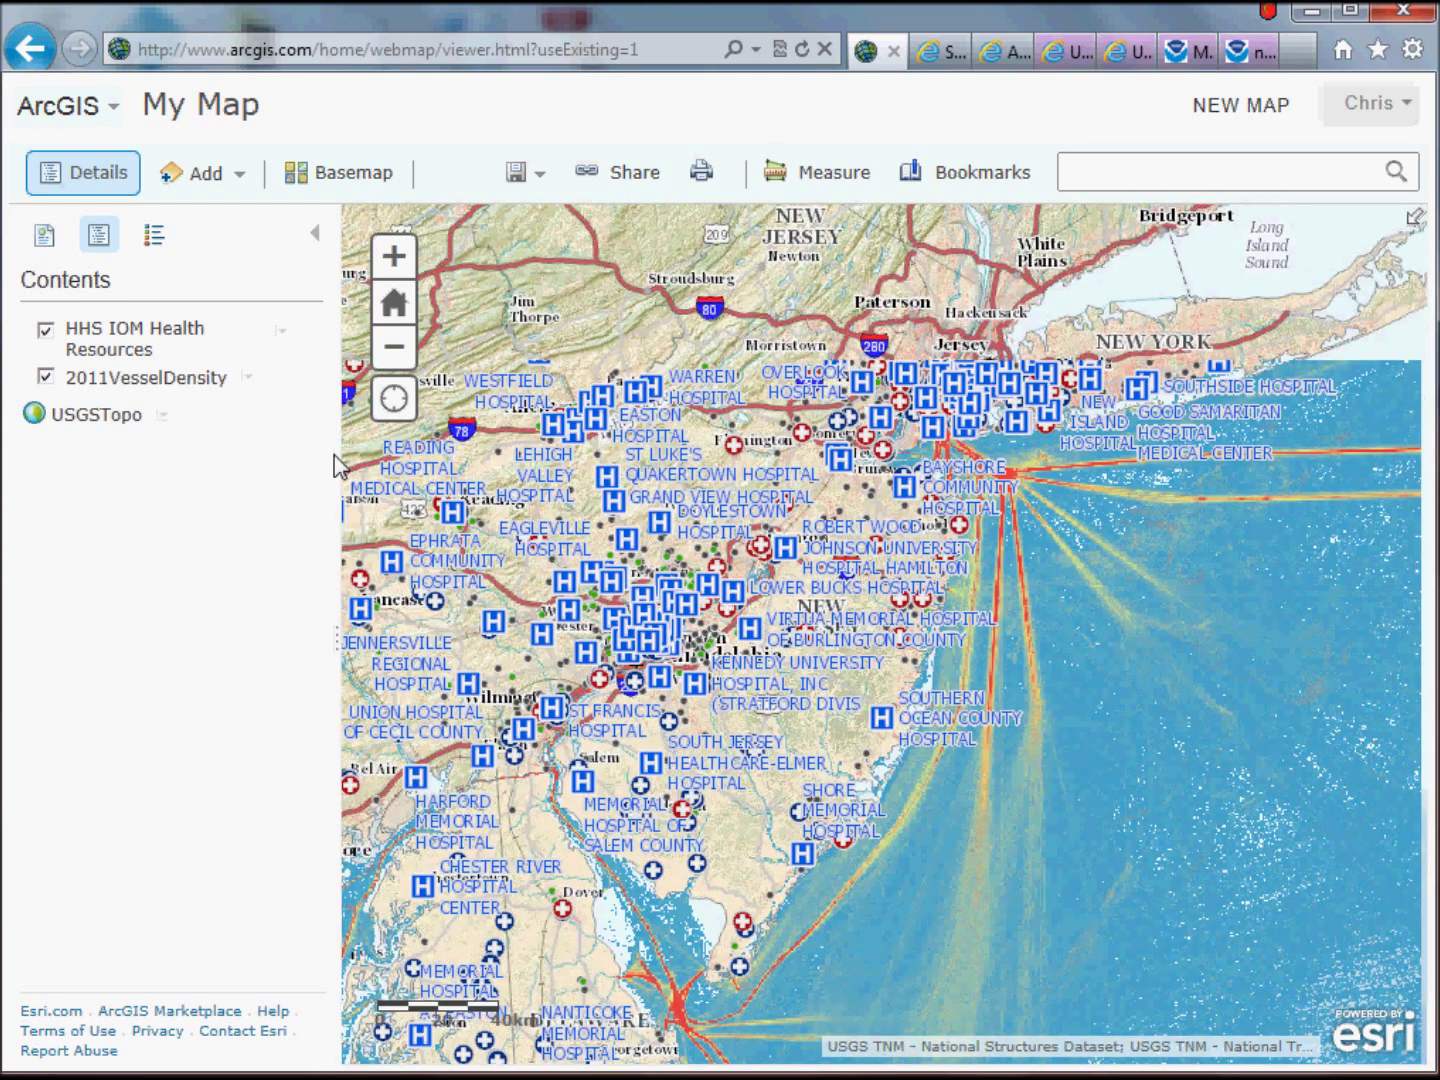
{"action": "left_click", "coordinate": [281, 333]}
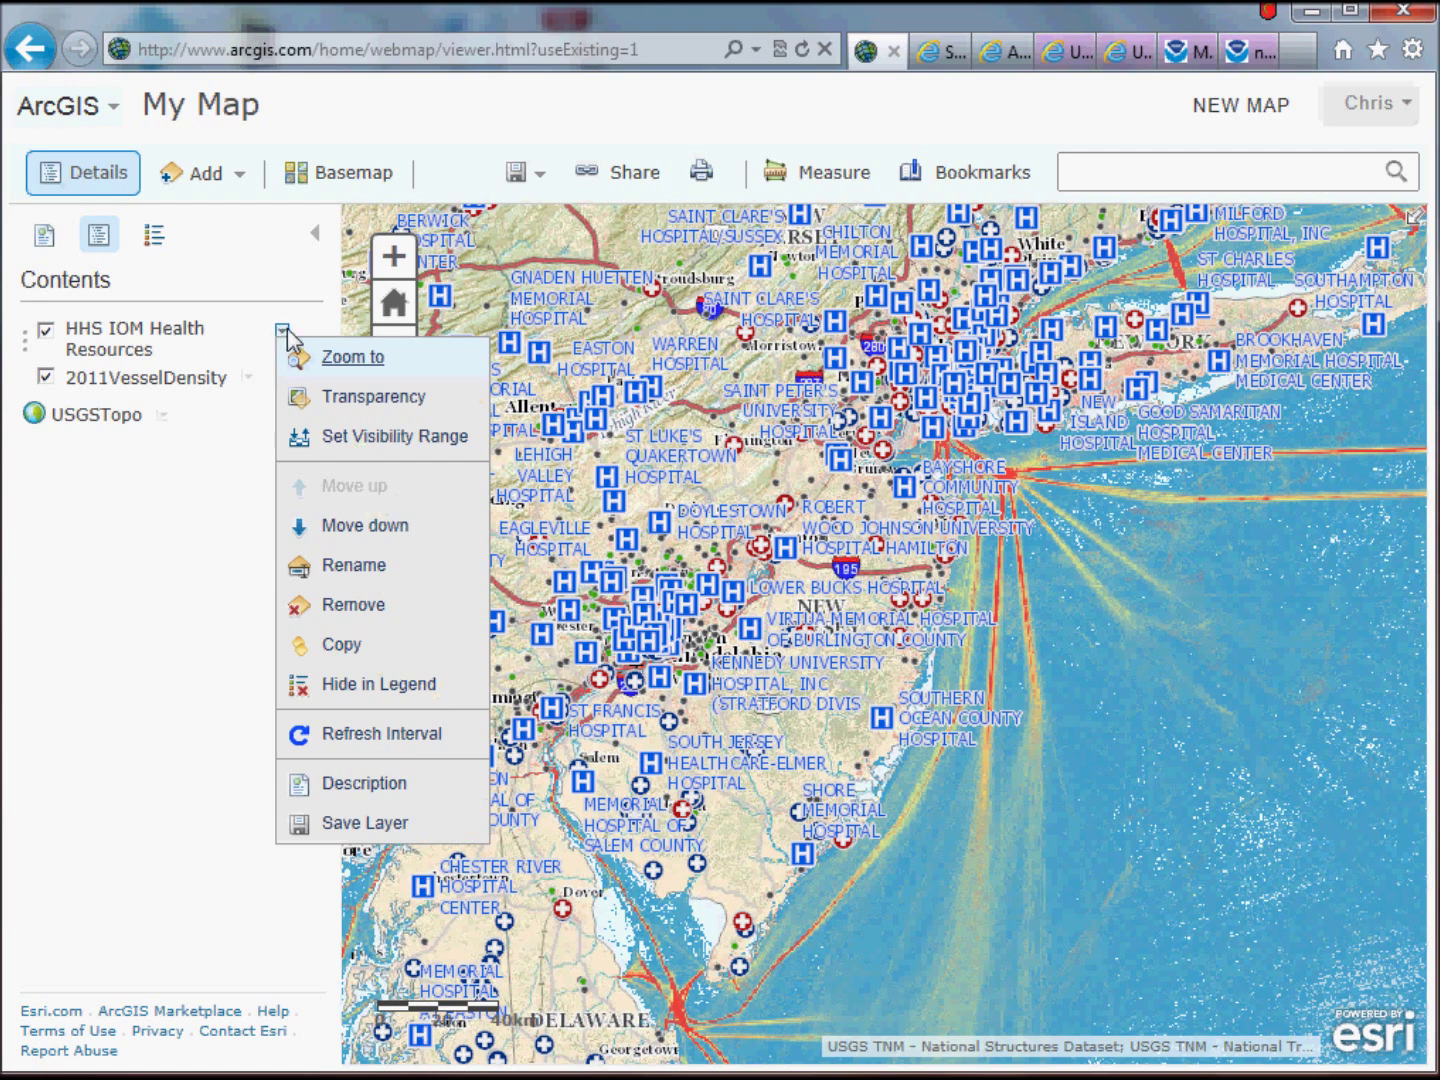
{"action": "left_click", "coordinate": [113, 349]}
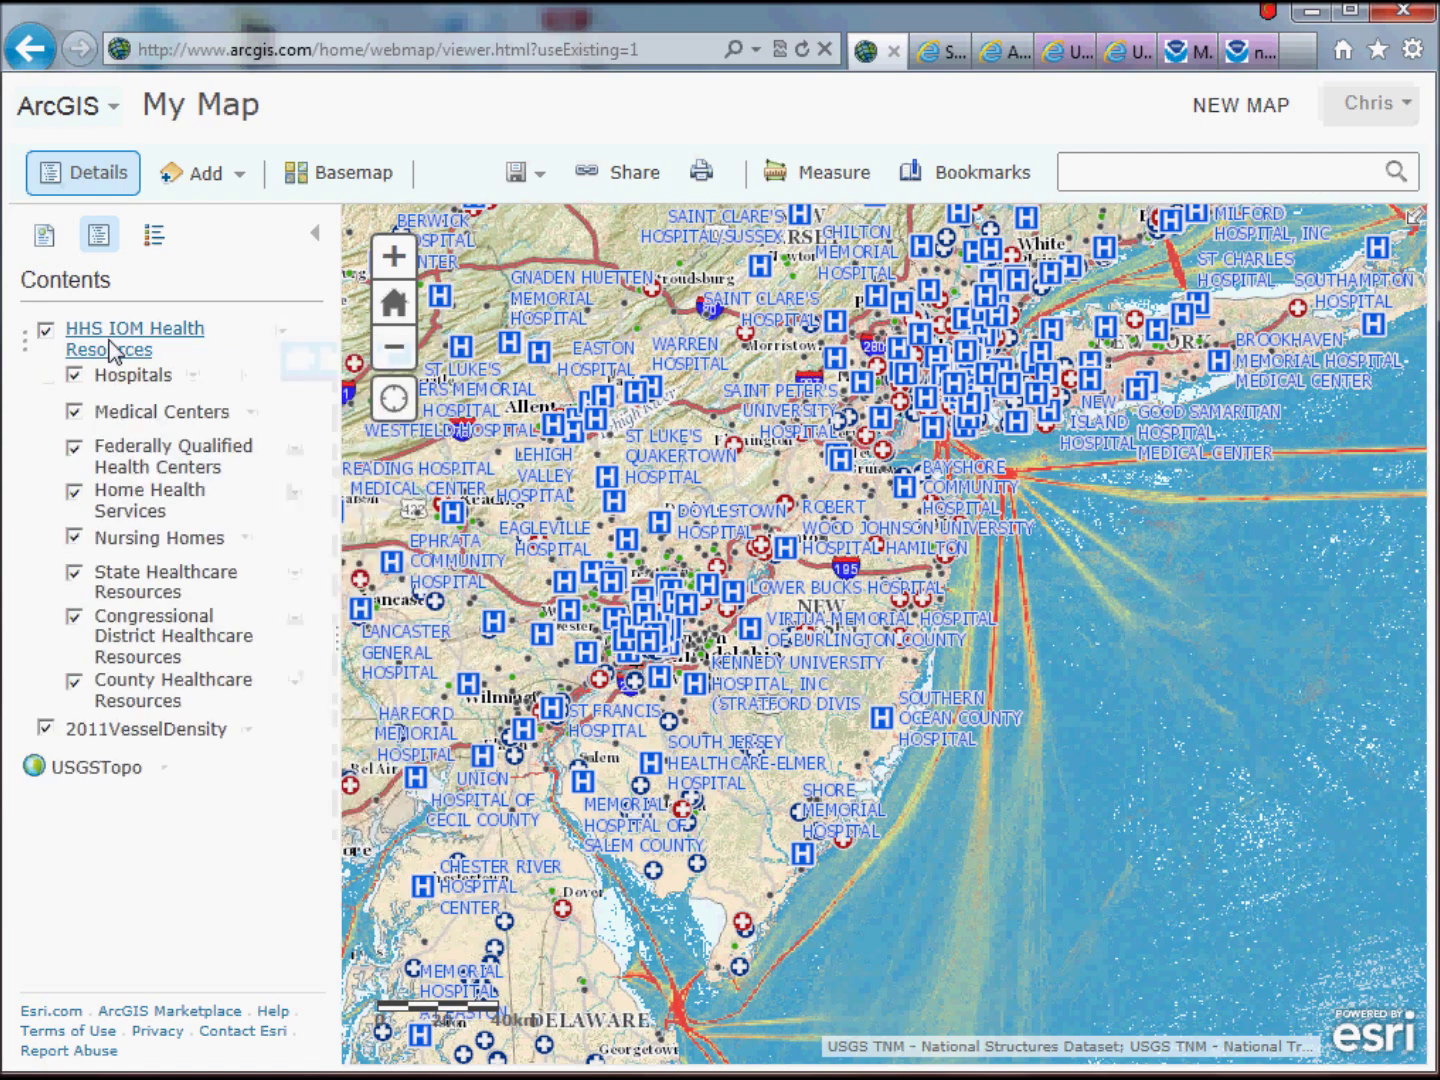
{"action": "left_click", "coordinate": [74, 412]}
{"action": "left_click", "coordinate": [77, 450]}
{"action": "left_click", "coordinate": [74, 492]}
{"action": "left_click", "coordinate": [74, 538]}
{"action": "left_click", "coordinate": [74, 573]}
{"action": "left_click", "coordinate": [74, 617]}
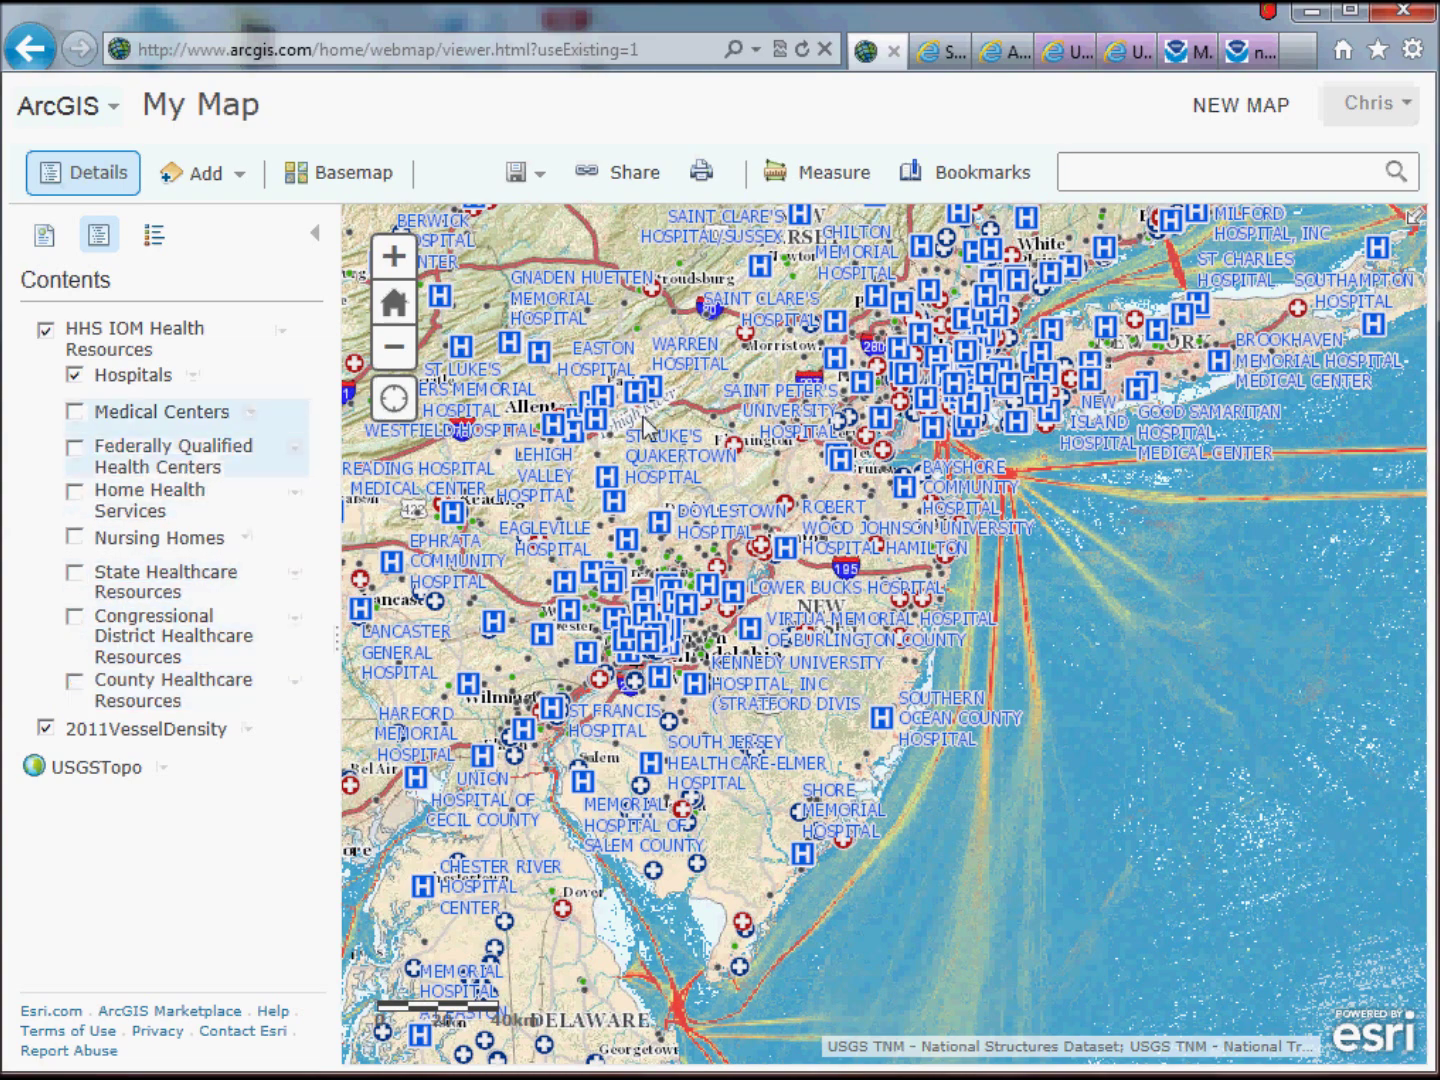
Step: Zoom into New Jersey and pan north past Princeton to Newark, Staten Island and the Bronx
{"action": "scroll", "coordinate": [766, 607], "scroll_direction": "up", "scroll_amount": 4}
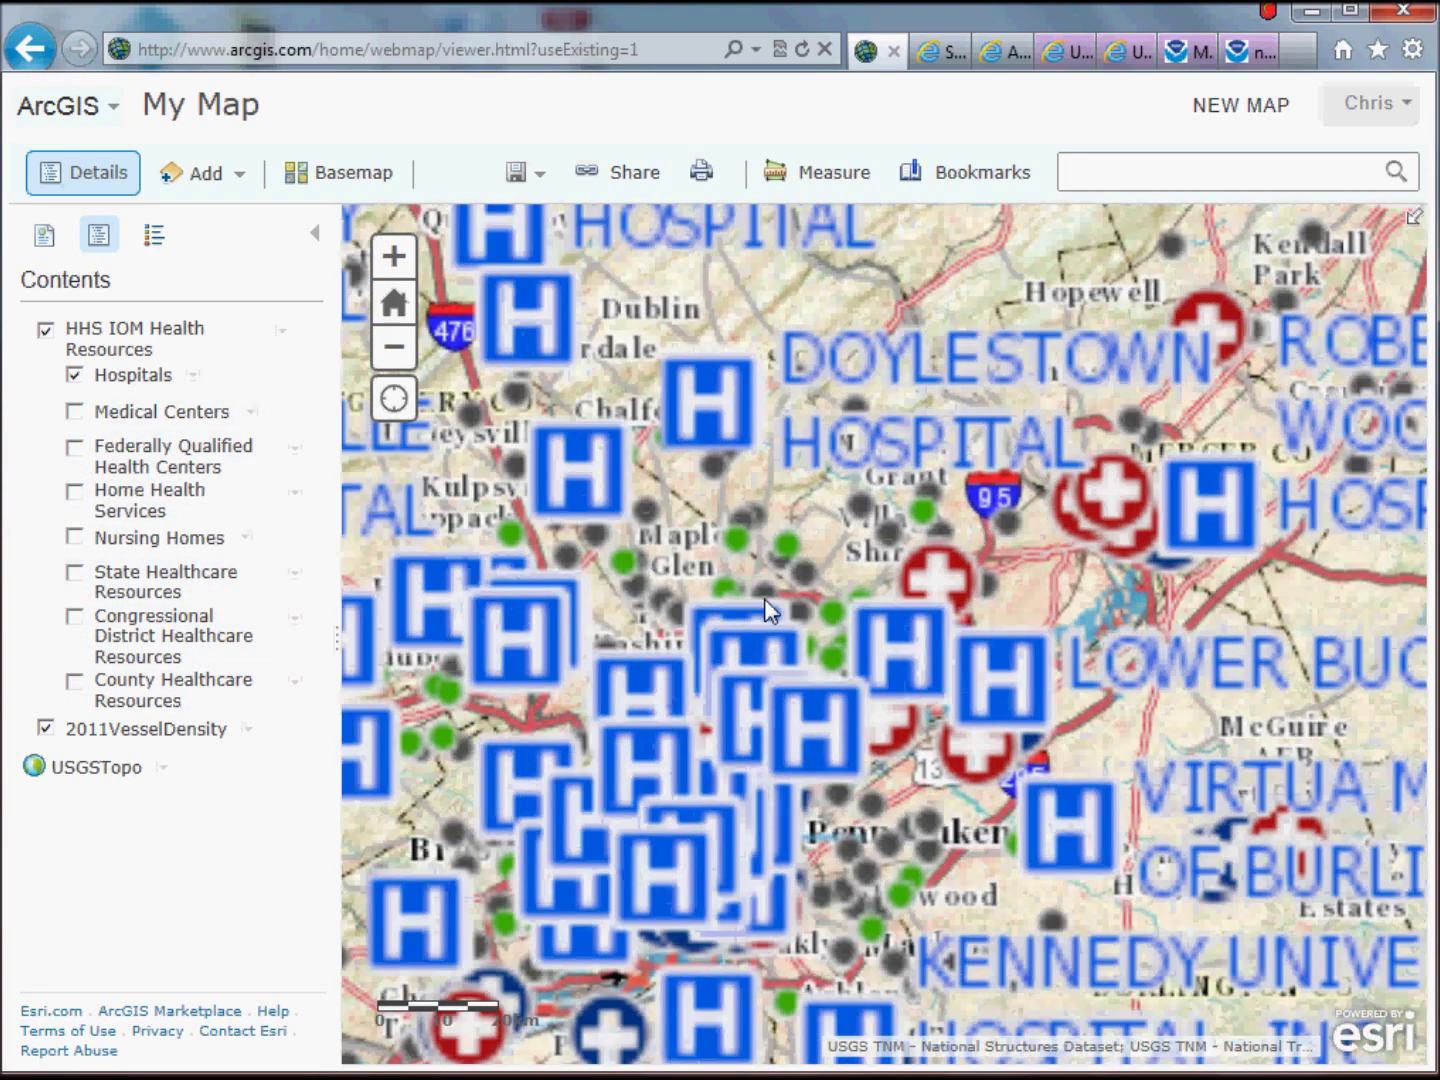
{"action": "left_click_drag", "start_coordinate": [821, 583], "coordinate": [746, 403]}
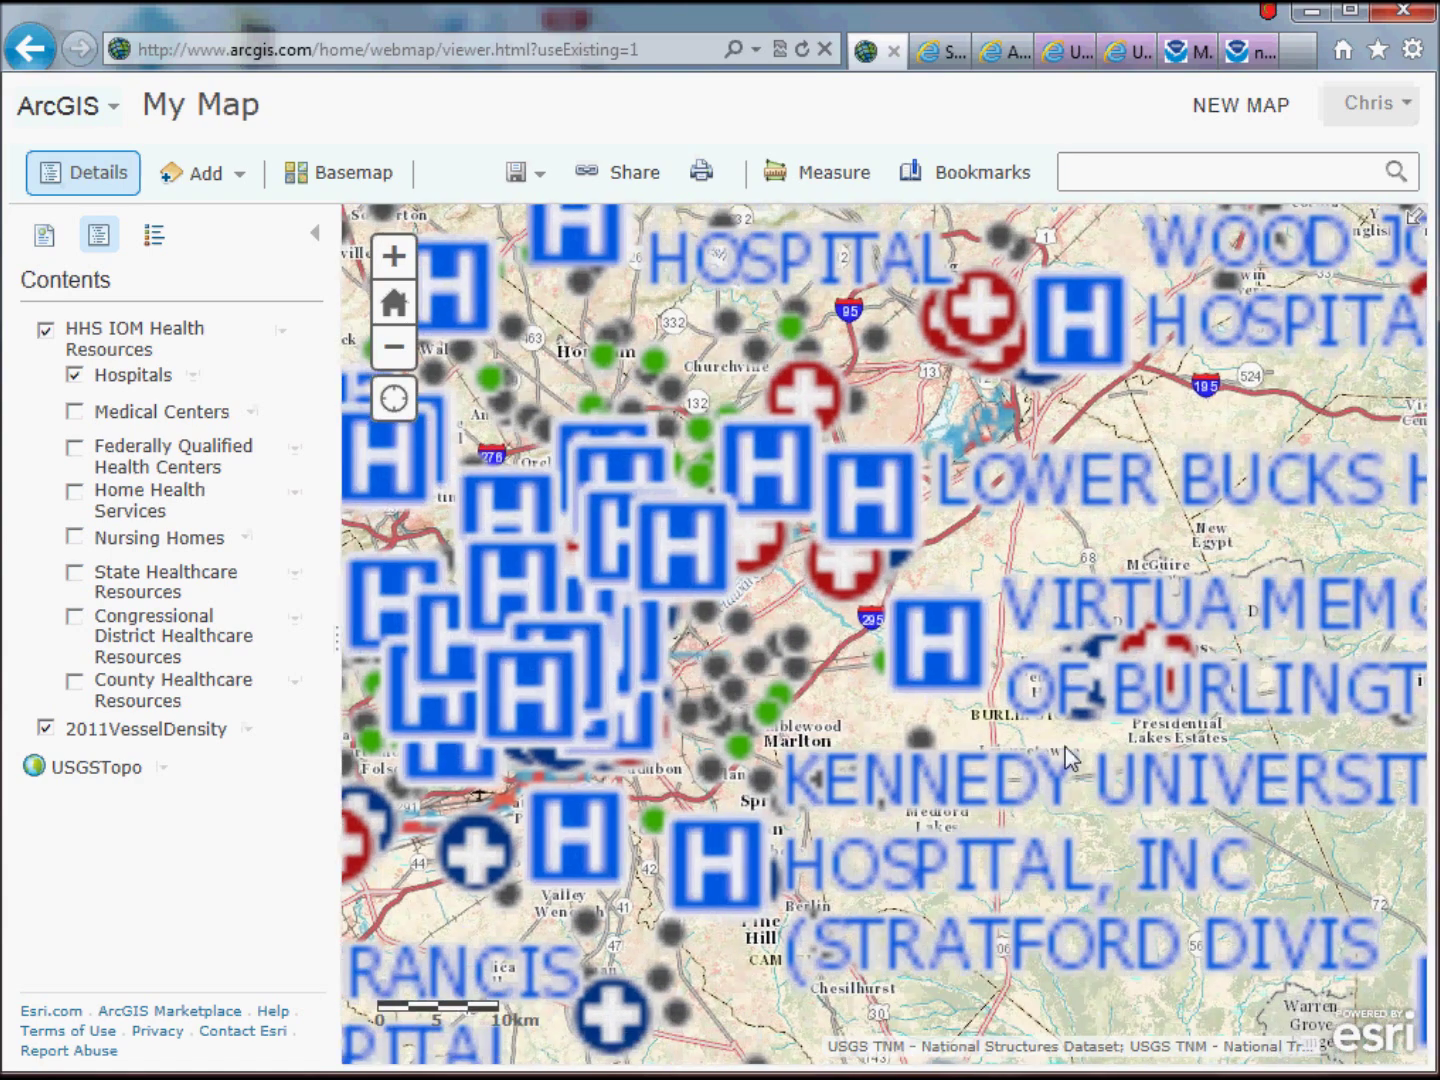
{"action": "left_click_drag", "start_coordinate": [1082, 789], "coordinate": [759, 588]}
{"action": "left_click_drag", "start_coordinate": [1104, 528], "coordinate": [868, 598]}
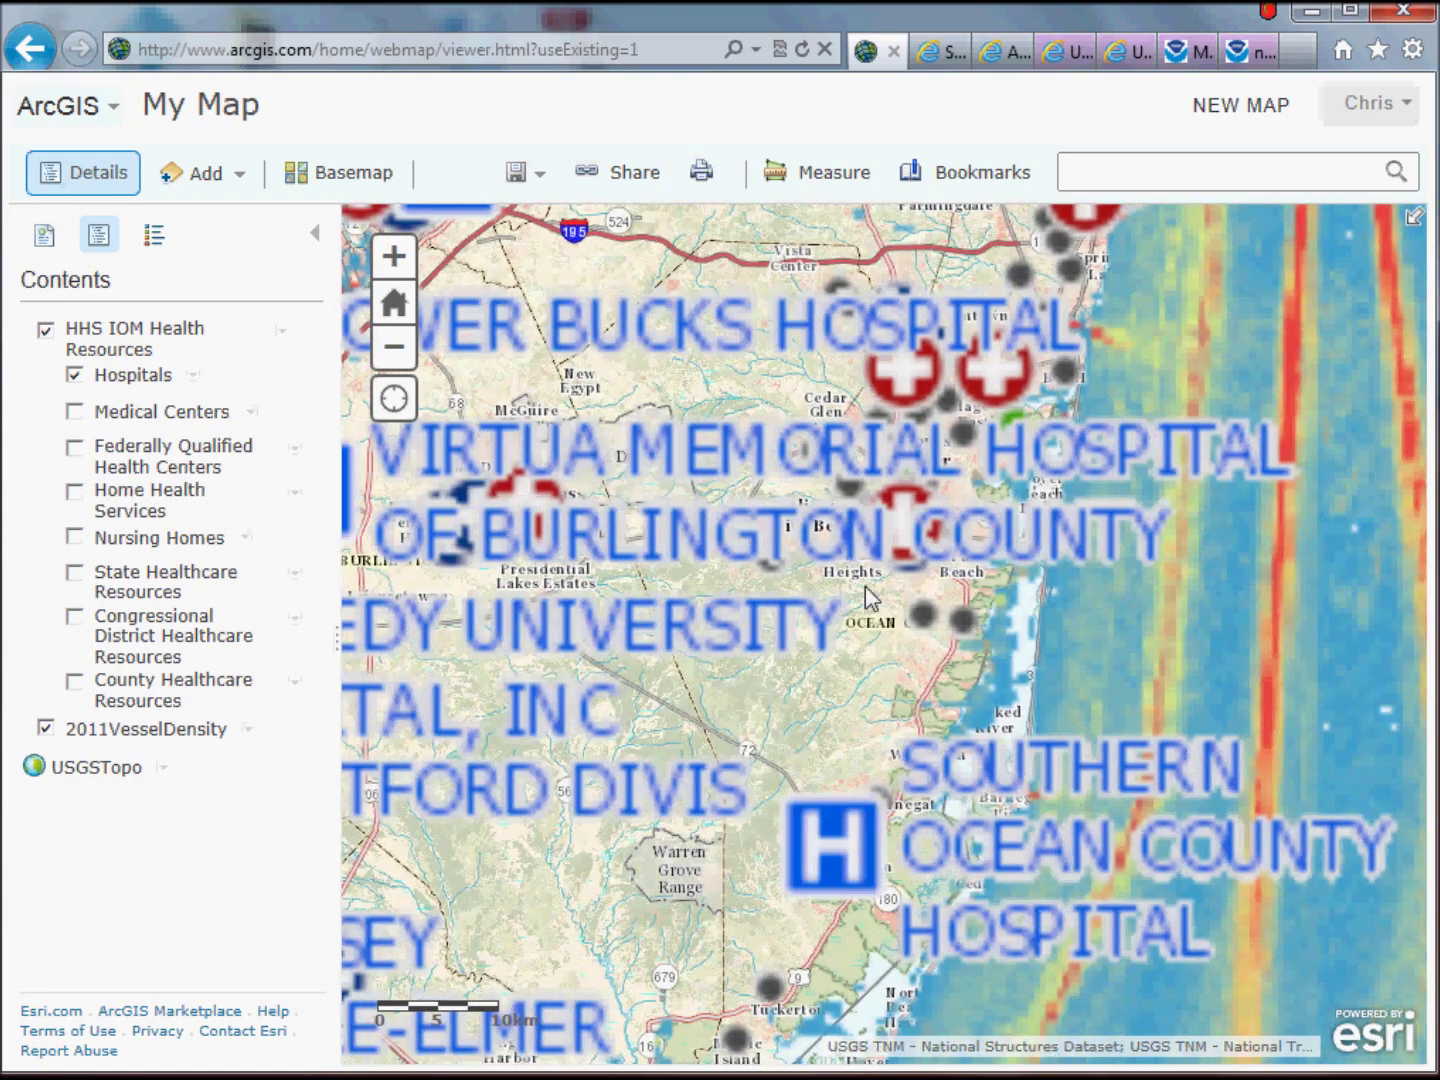
{"action": "left_click_drag", "start_coordinate": [905, 432], "coordinate": [903, 754]}
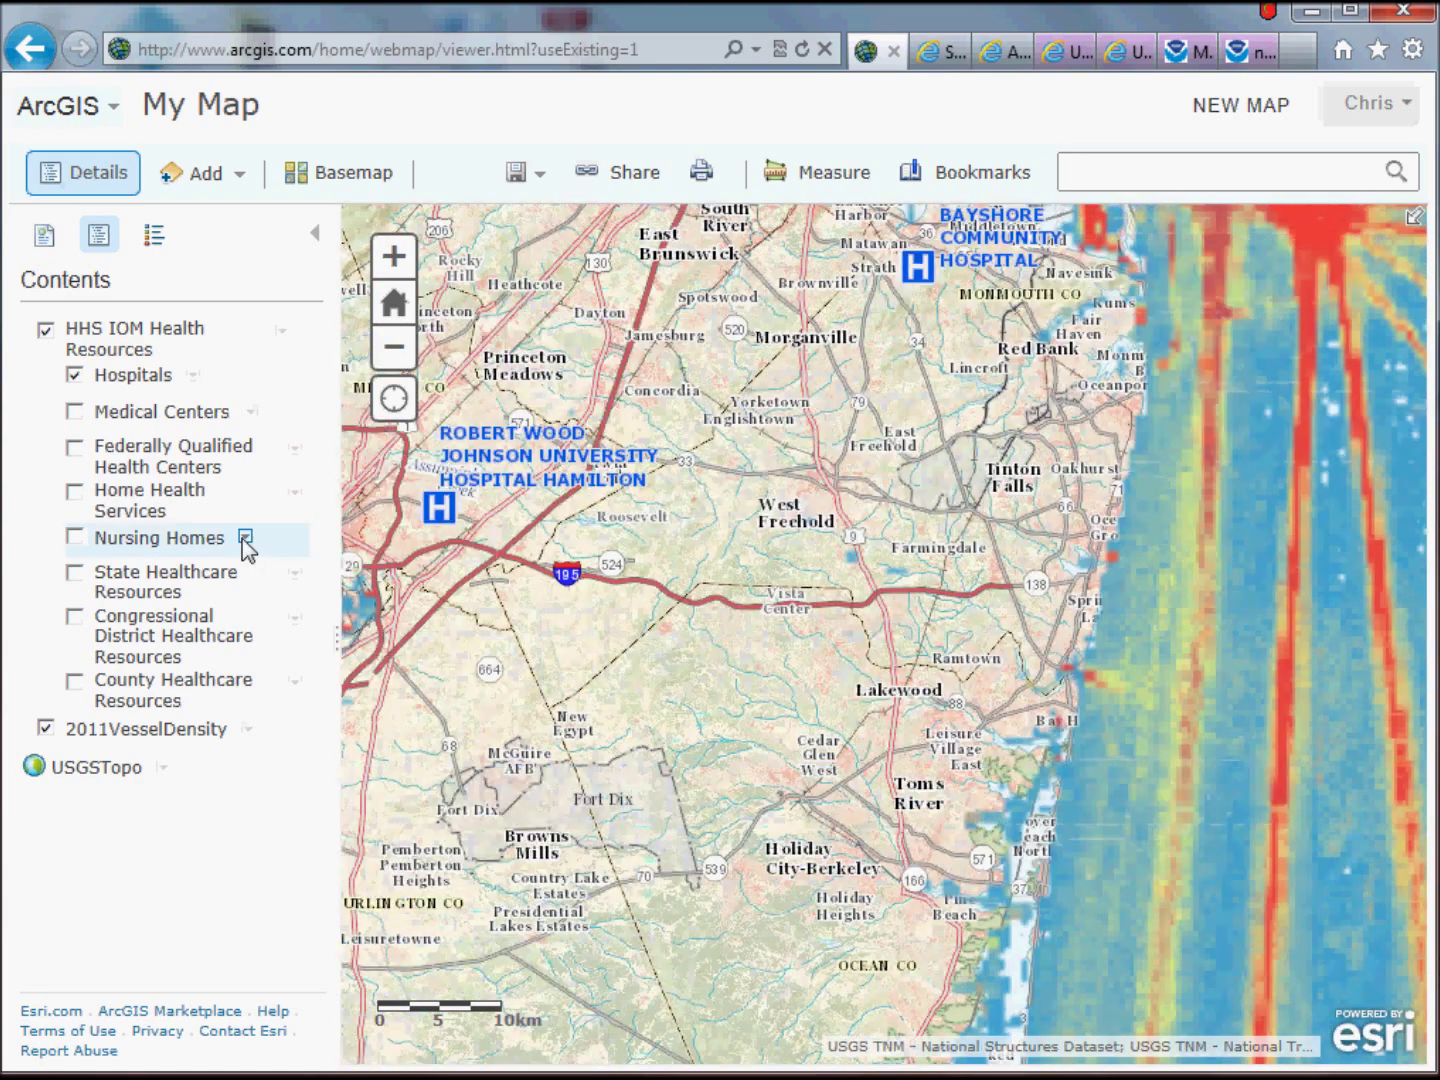
{"action": "left_click_drag", "start_coordinate": [978, 402], "coordinate": [888, 700]}
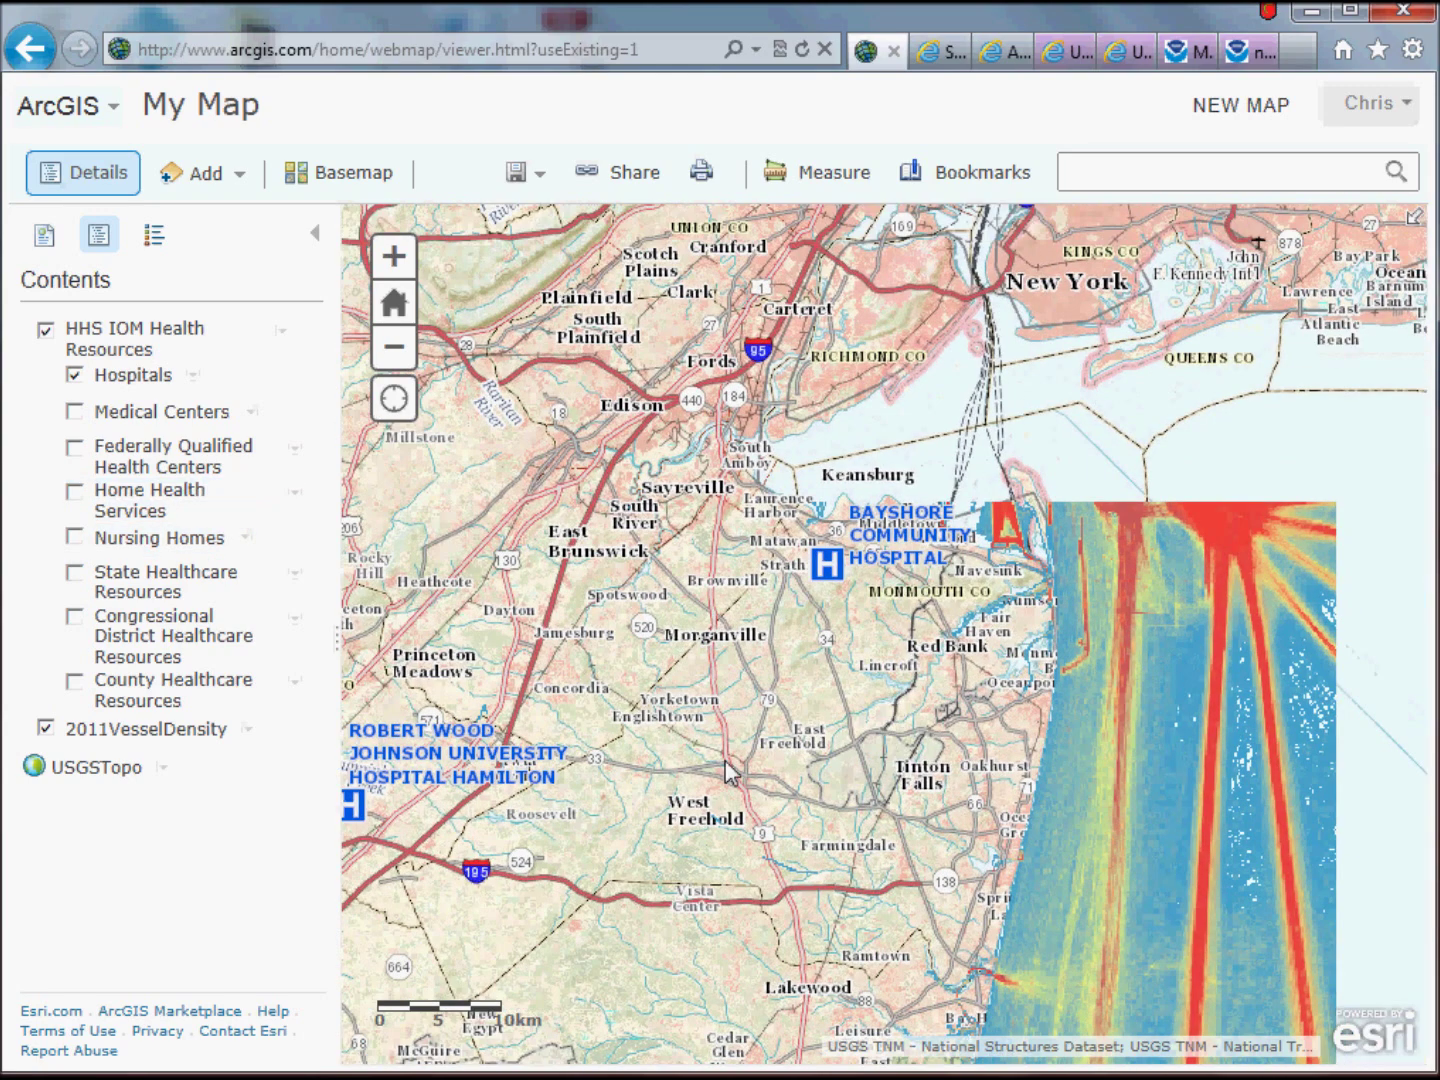
{"action": "left_click_drag", "start_coordinate": [784, 358], "coordinate": [780, 685]}
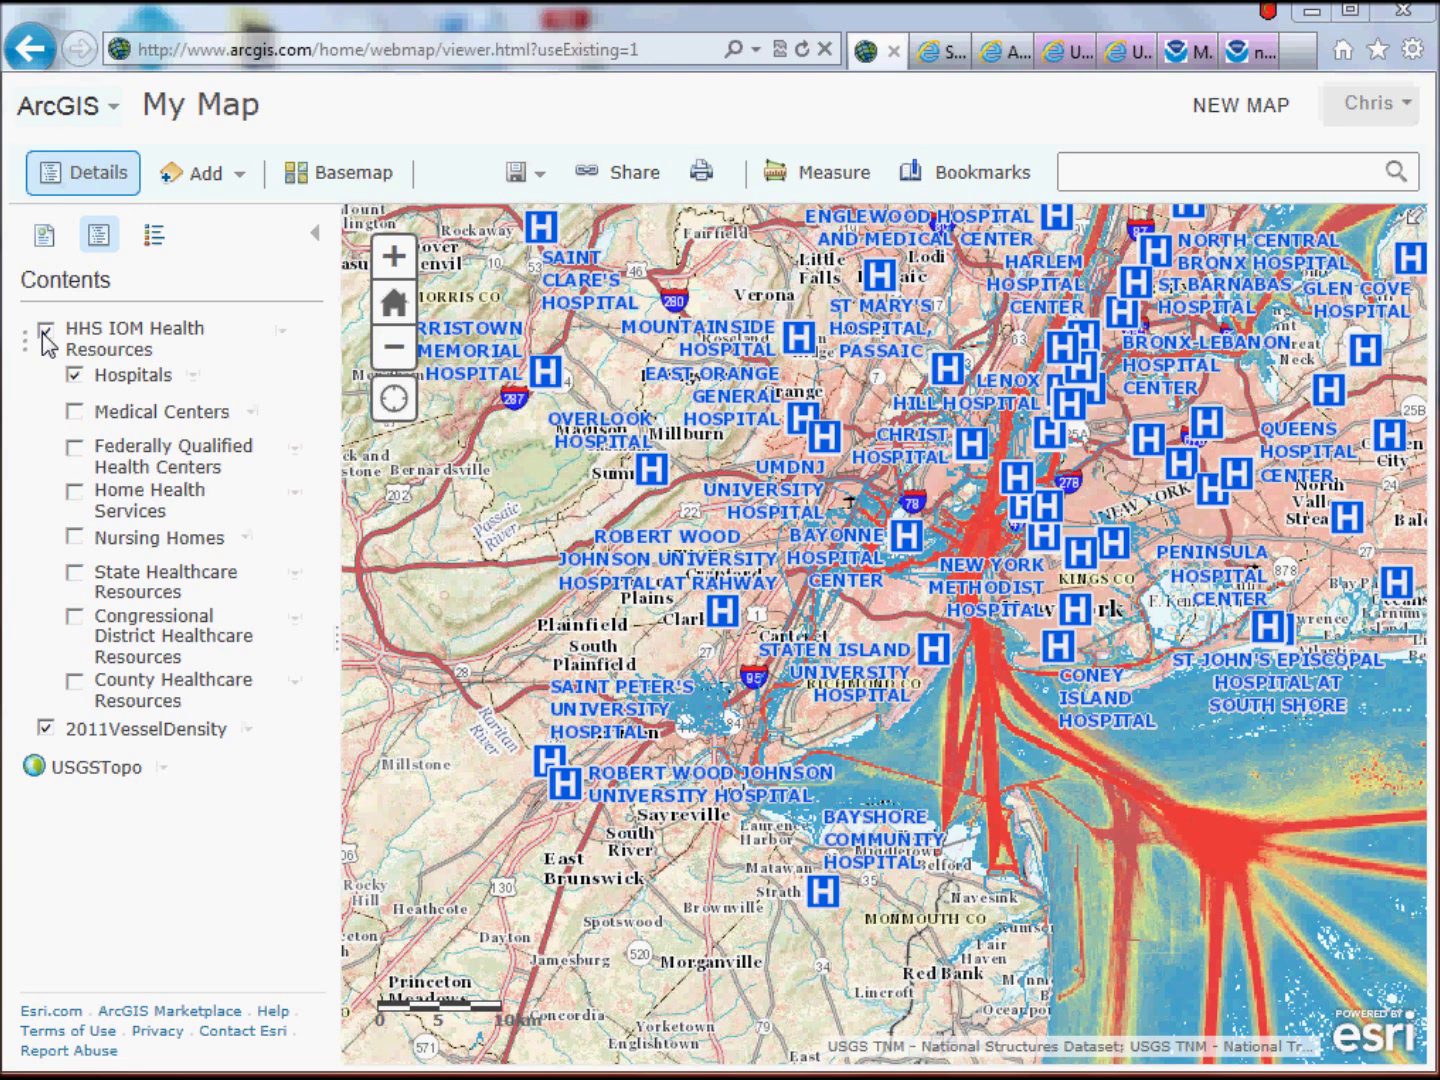
Step: Search layers for 'cdc flu' beyond the map area and view Weekly Flu Surveillance (Jan 19) details
{"action": "left_click", "coordinate": [232, 177]}
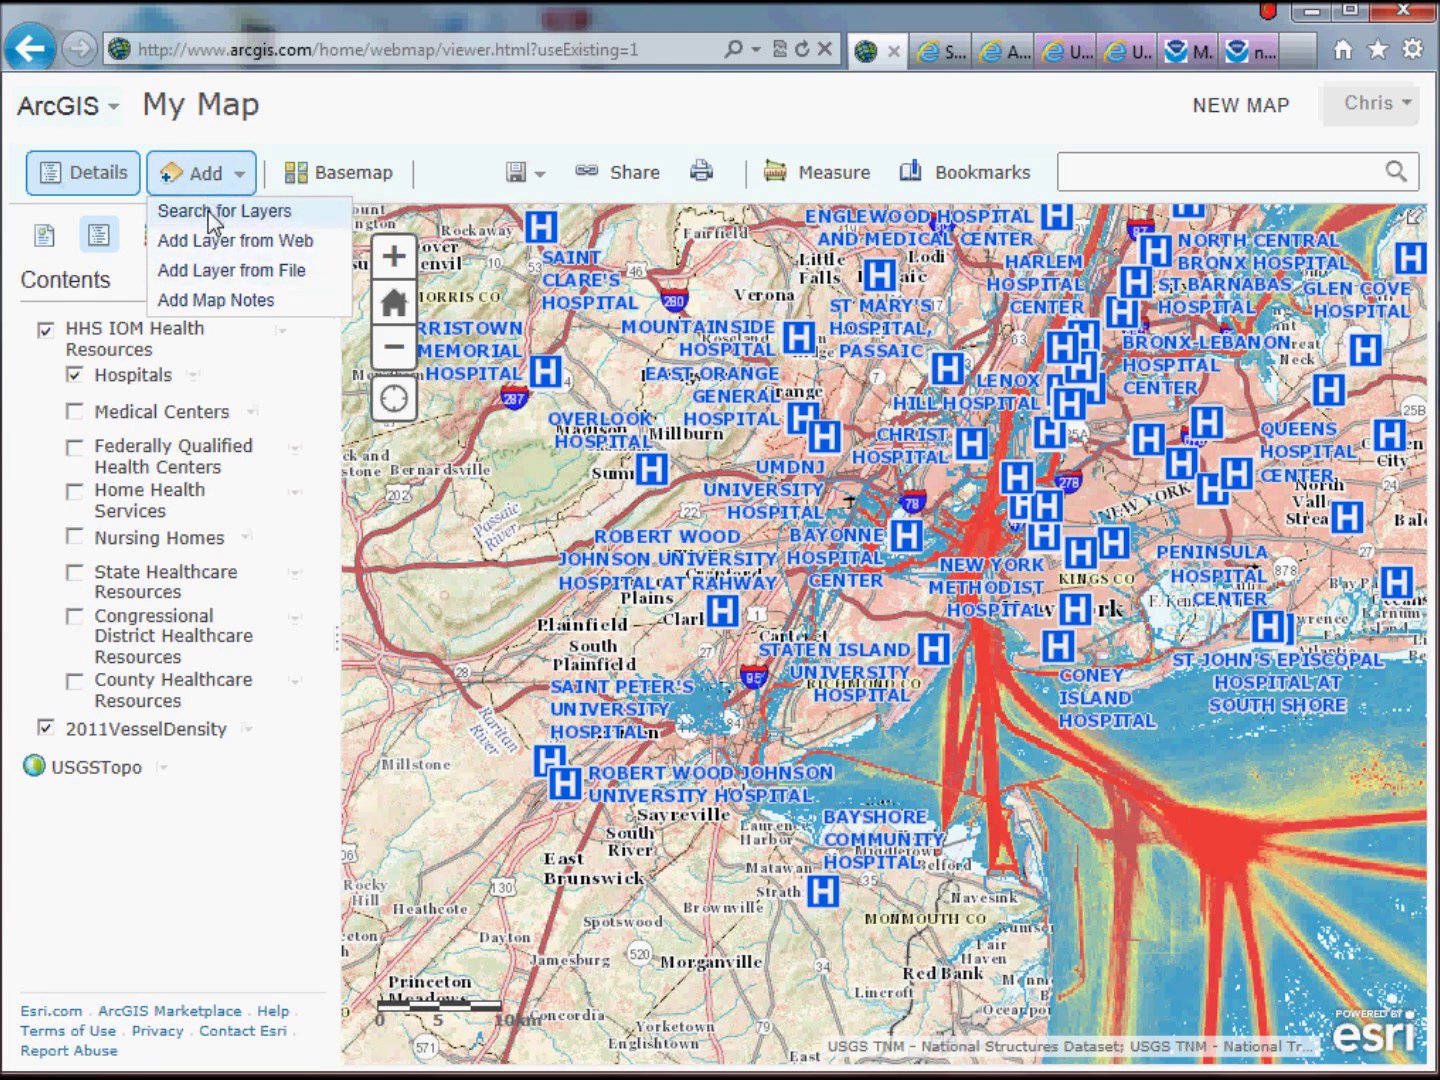
{"action": "left_click", "coordinate": [210, 215]}
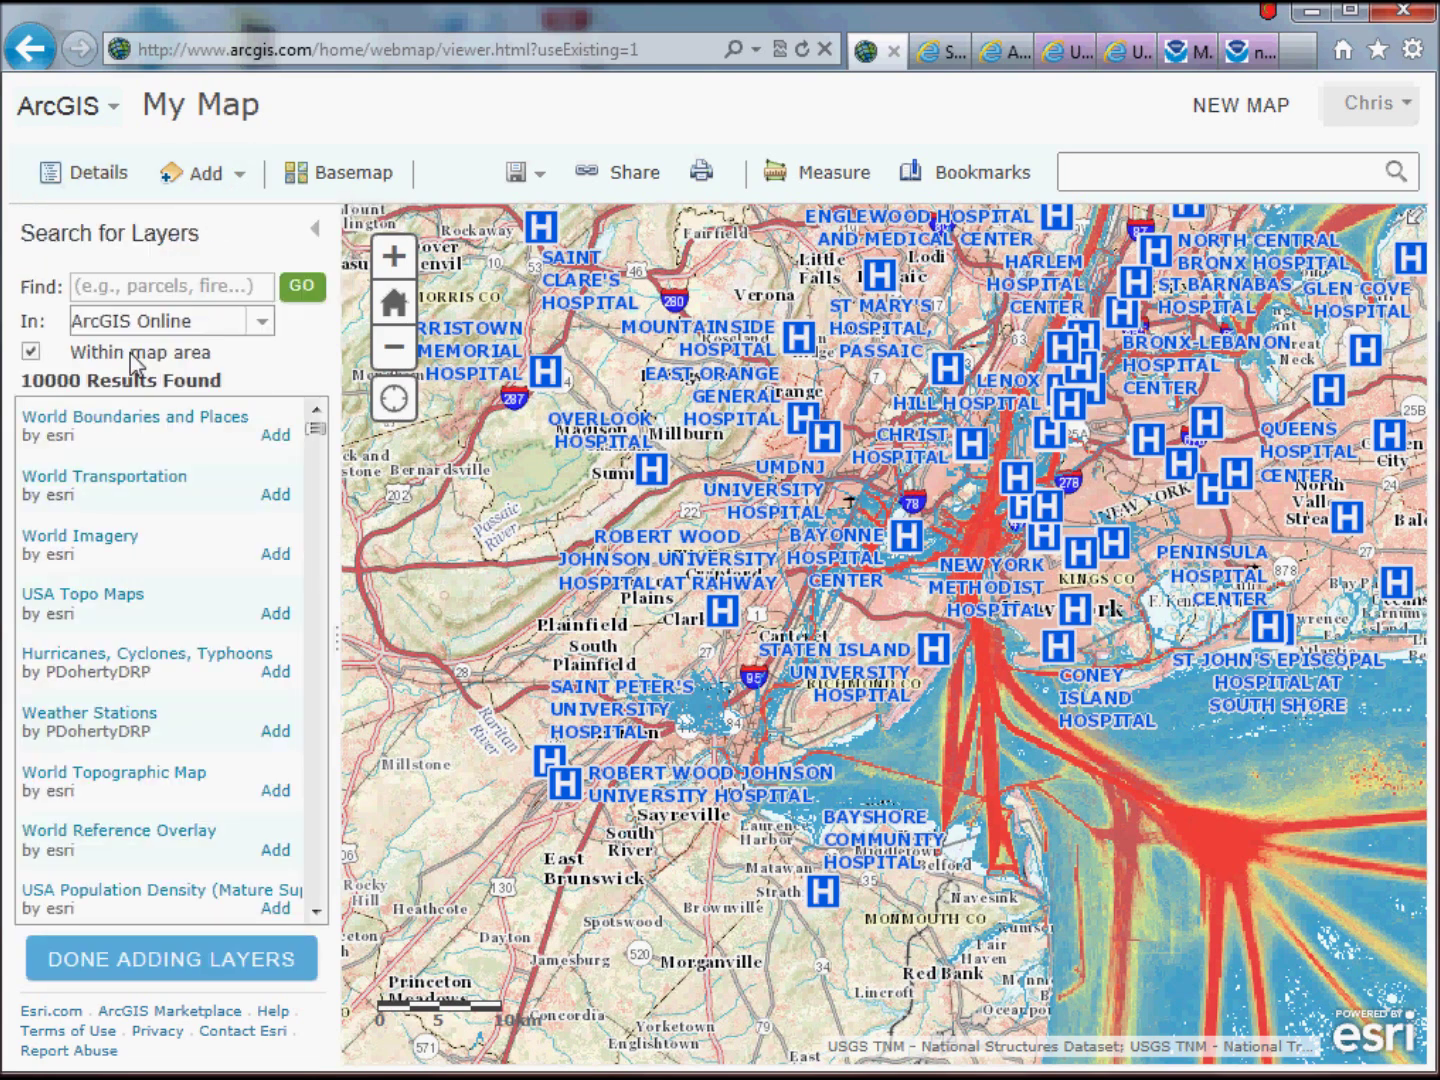
{"action": "left_click", "coordinate": [158, 294]}
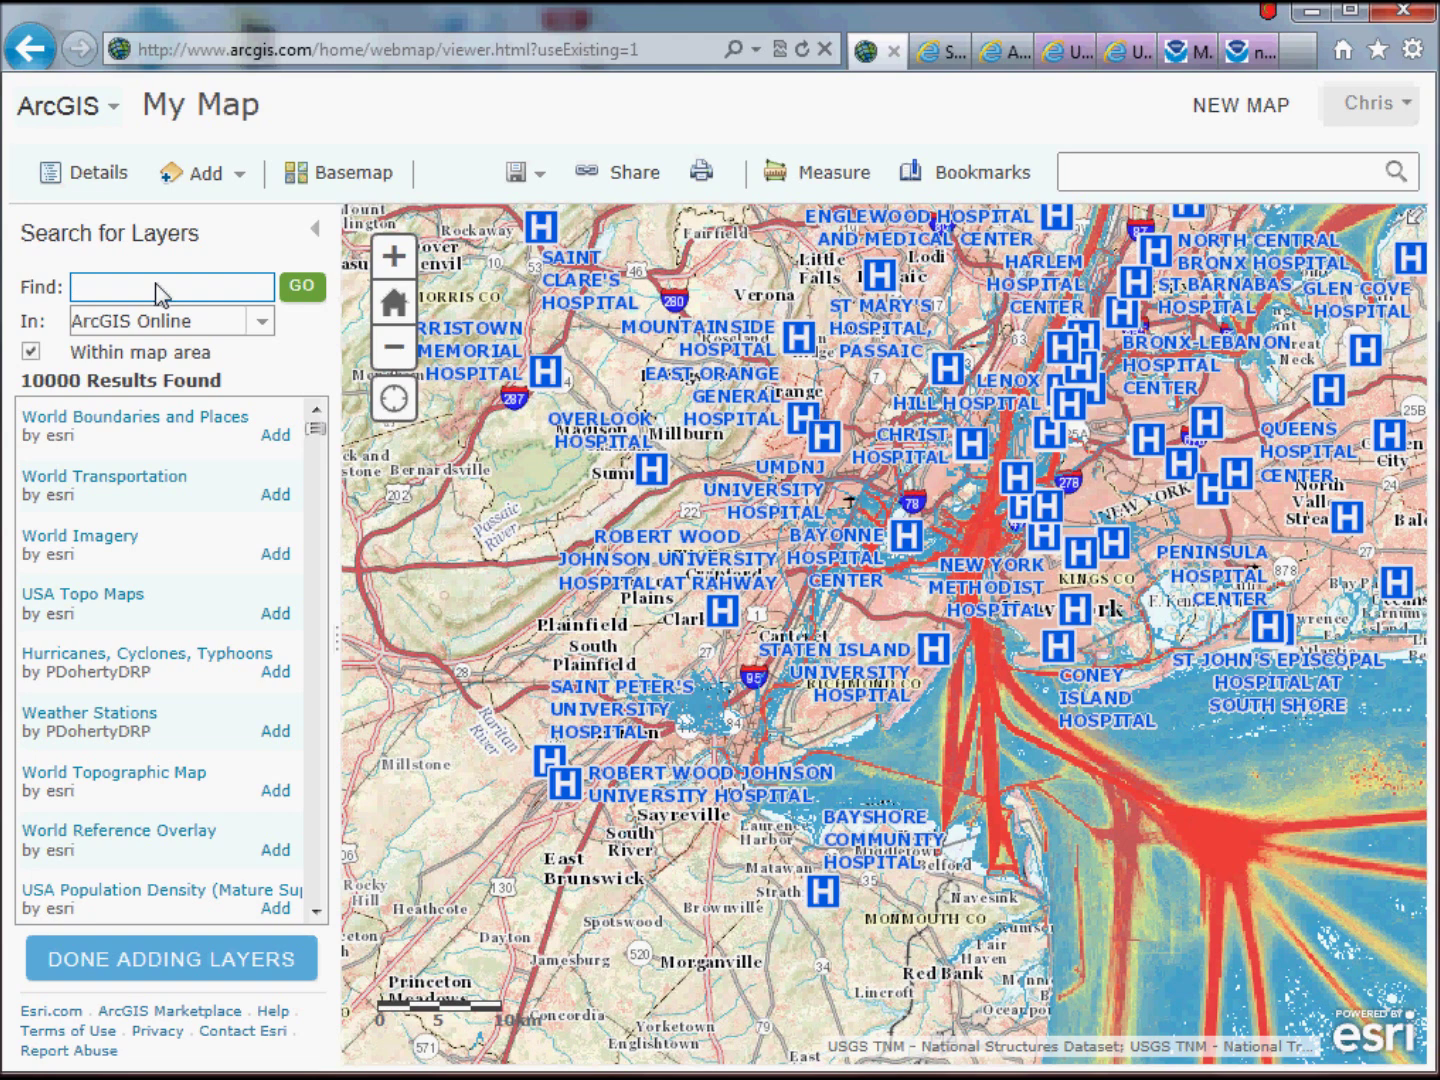
{"action": "type", "text": "cdc flu"}
{"action": "key", "text": "BackSpace"}
{"action": "key", "text": "BackSpace"}
{"action": "type", "text": ";l"}
{"action": "key", "text": "BackSpace"}
{"action": "key", "text": "BackSpace"}
{"action": "type", "text": "lu"}
{"action": "left_click", "coordinate": [30, 351]}
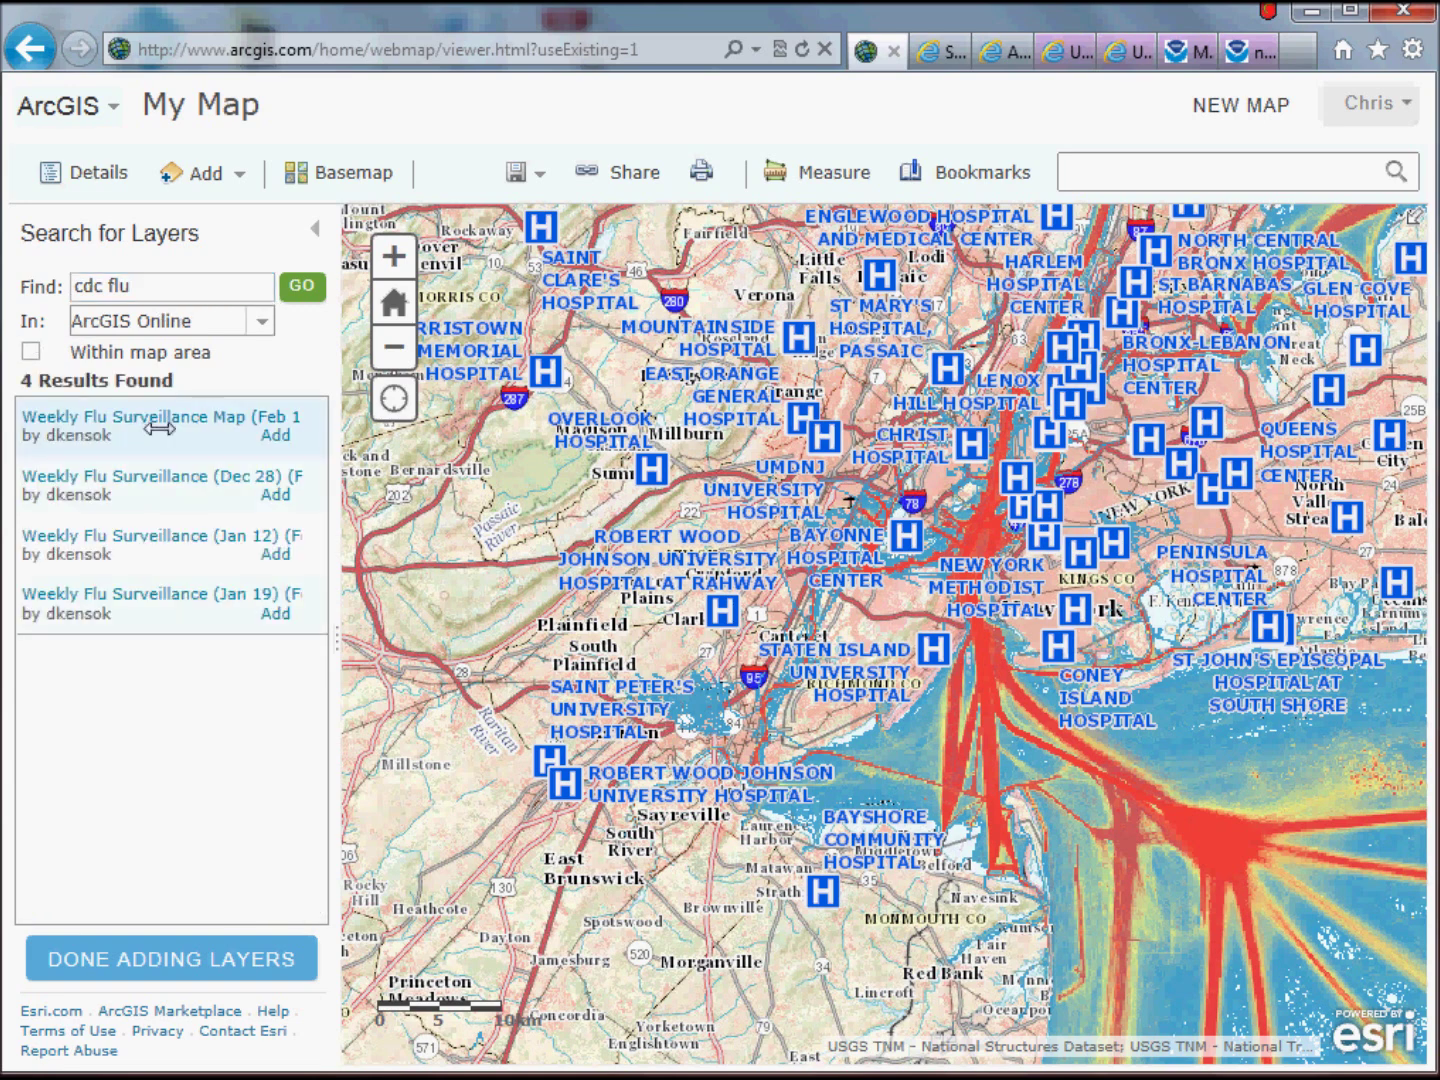
{"action": "left_click", "coordinate": [128, 592]}
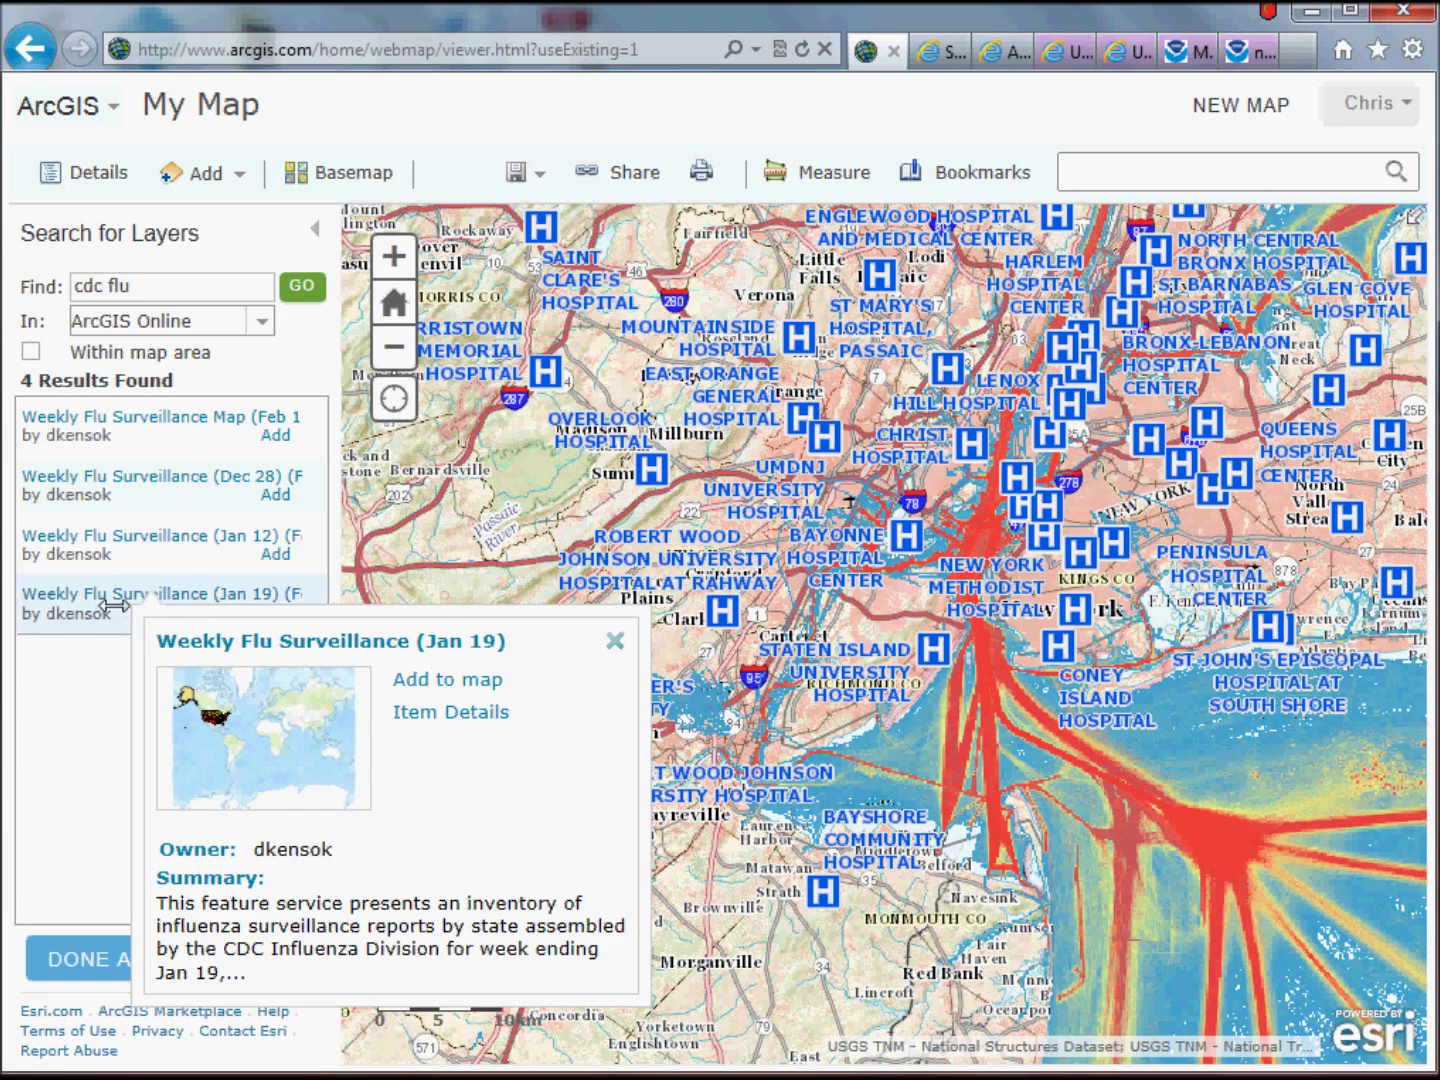
Step: Add the Weekly Flu Surveillance (Jan 19) layer and inspect Nevada's High, Level 8 flu activity
{"action": "left_click", "coordinate": [278, 613]}
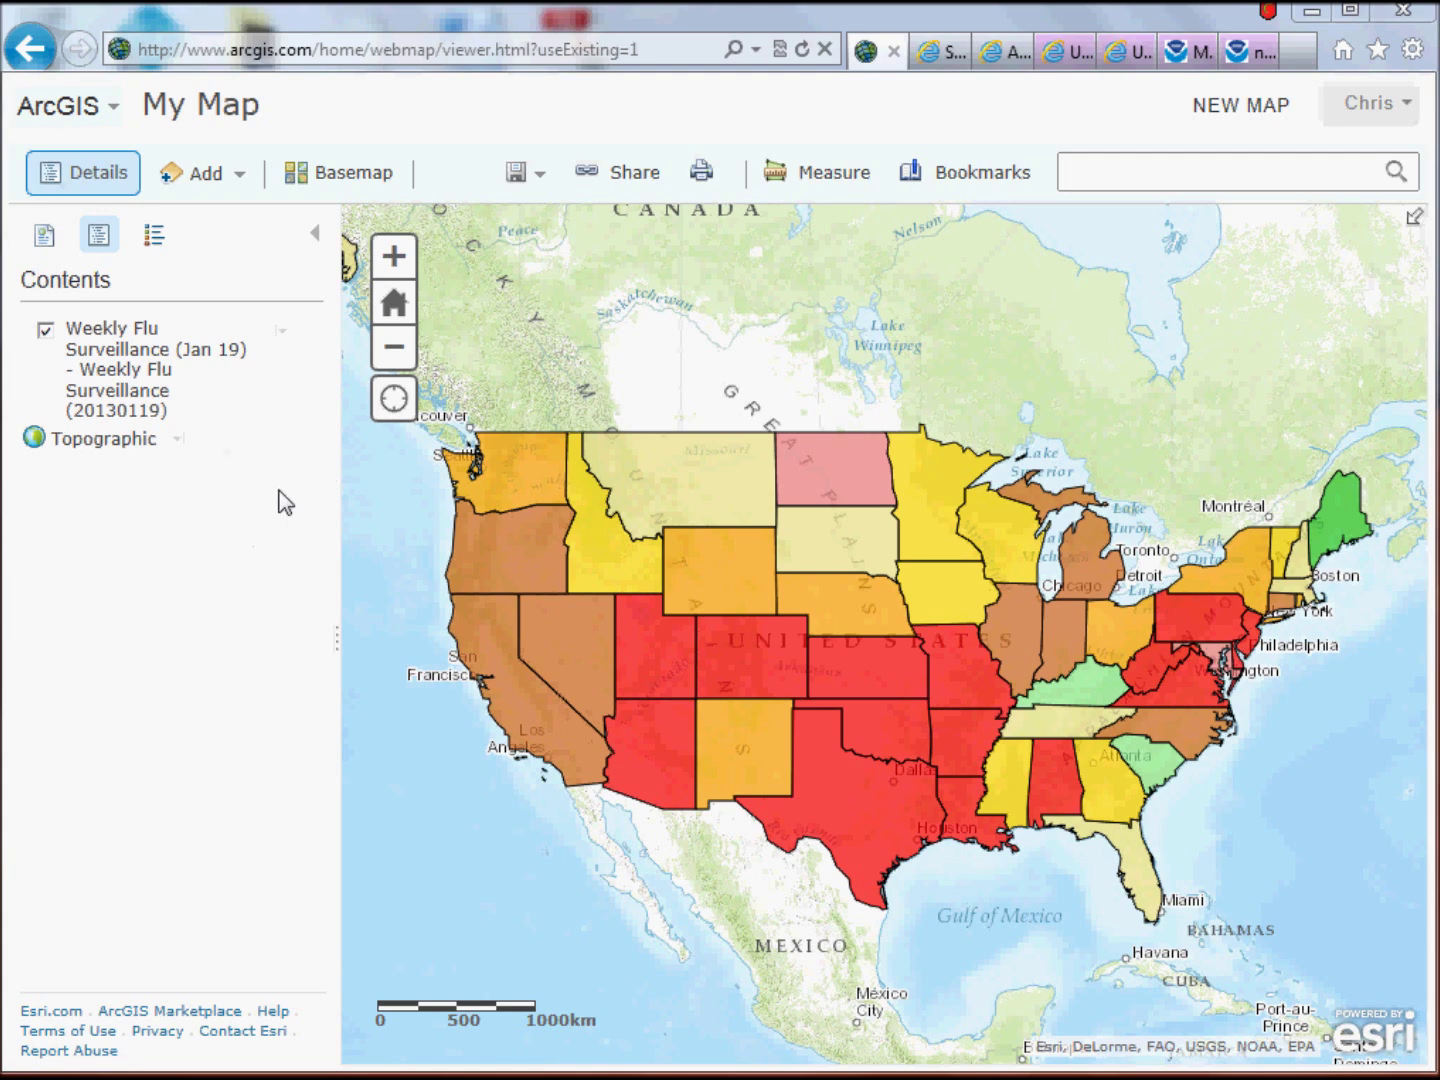
{"action": "left_click", "coordinate": [565, 638]}
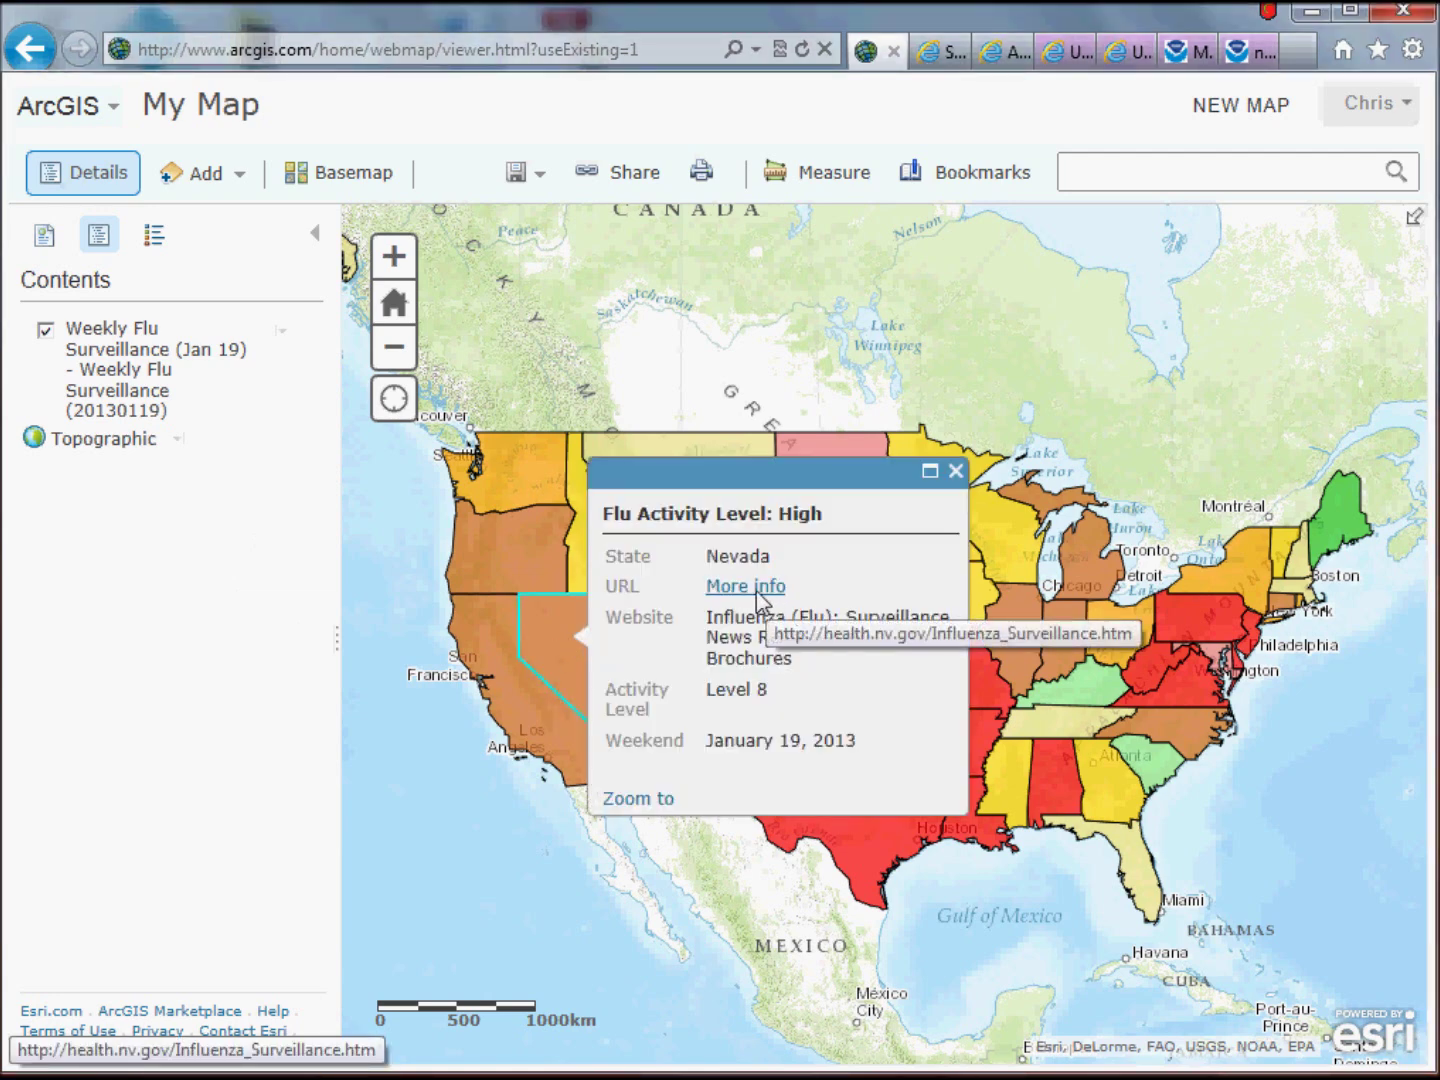
Step: Close Nevada's pop-up and show the flu layer's Level 0 to Level 10 legend in Contents
{"action": "left_click", "coordinate": [955, 471]}
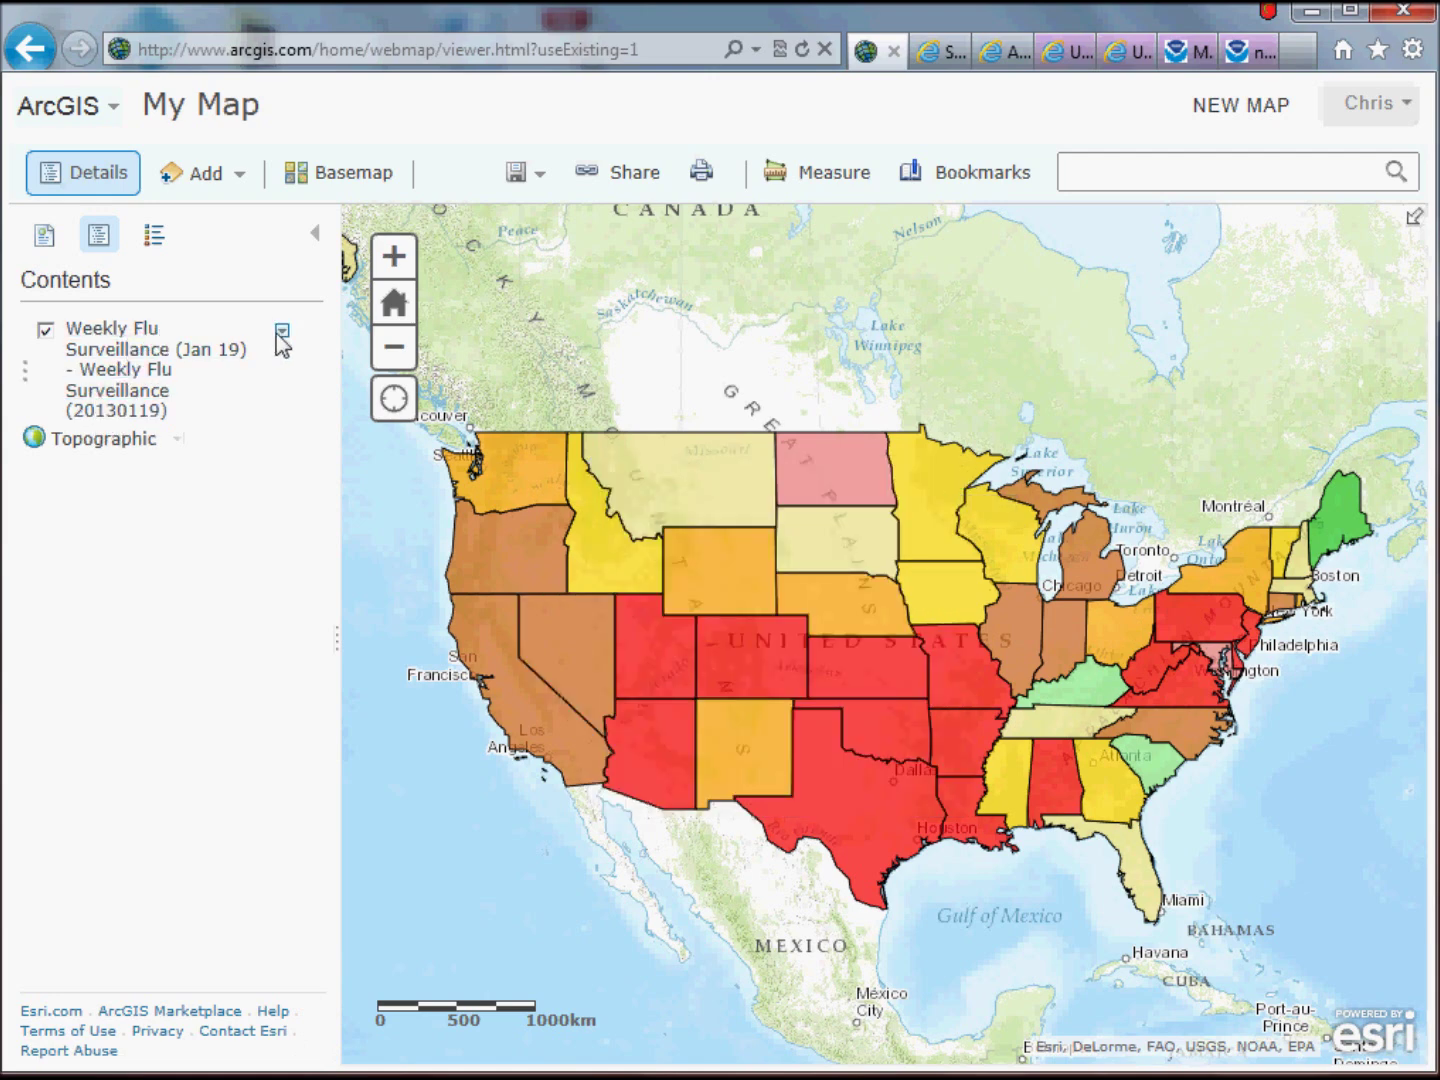
{"action": "left_click", "coordinate": [120, 364]}
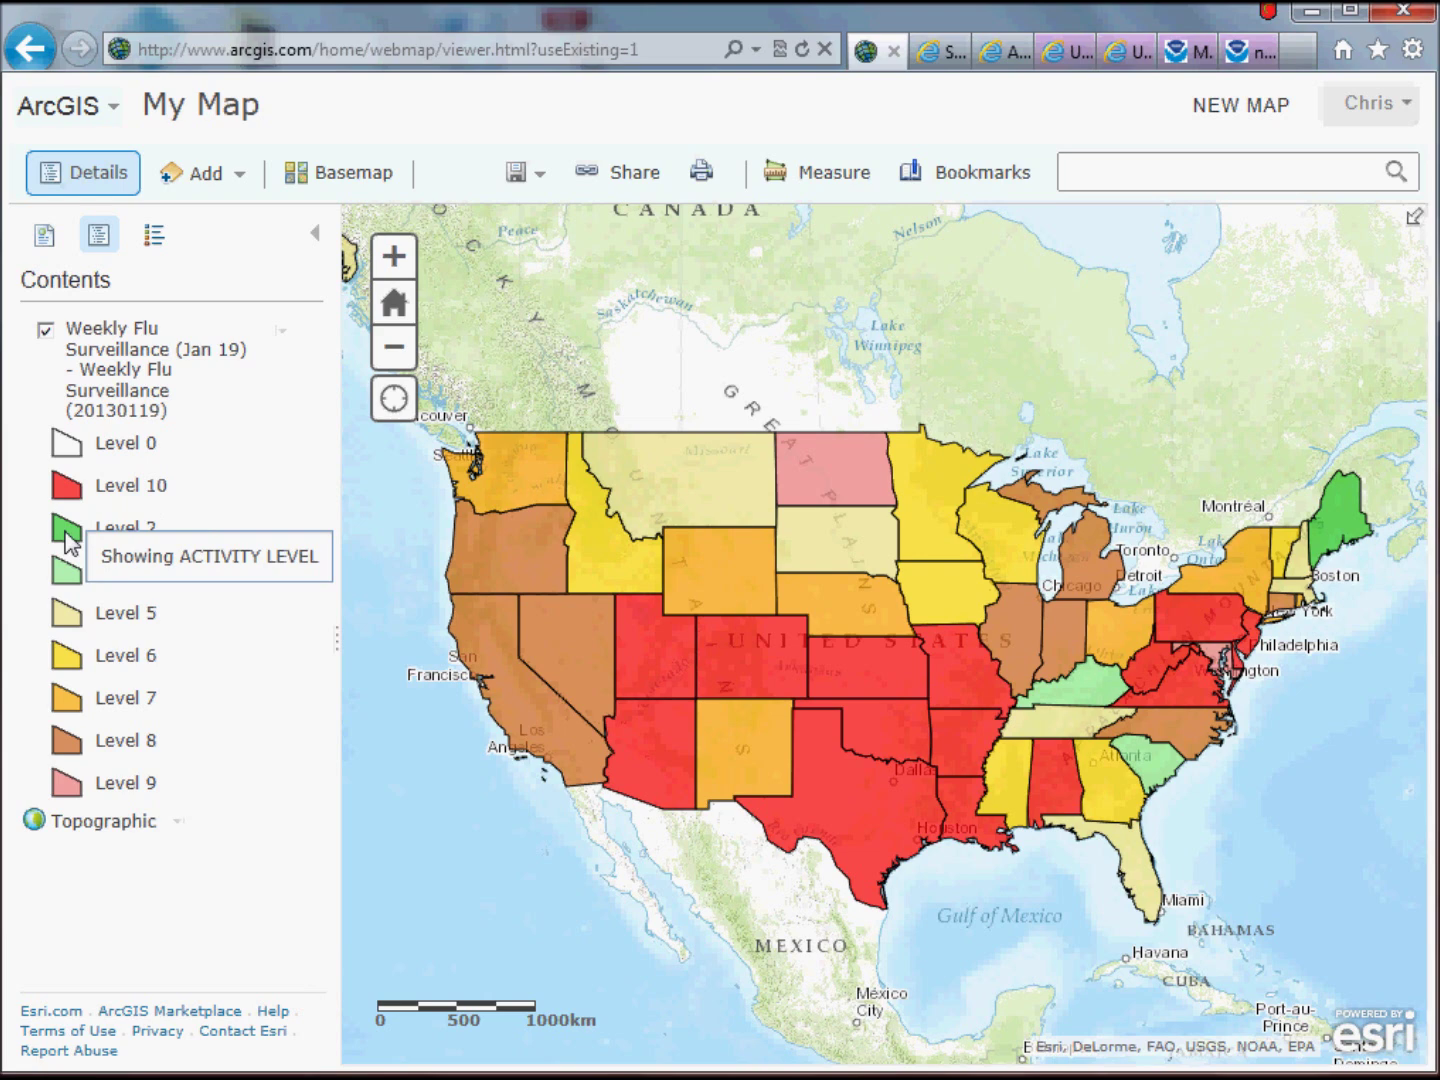
Step: Restyle the flu layer so its Level 2 symbol has 100% transparency, then apply the change
{"action": "left_click", "coordinate": [283, 334]}
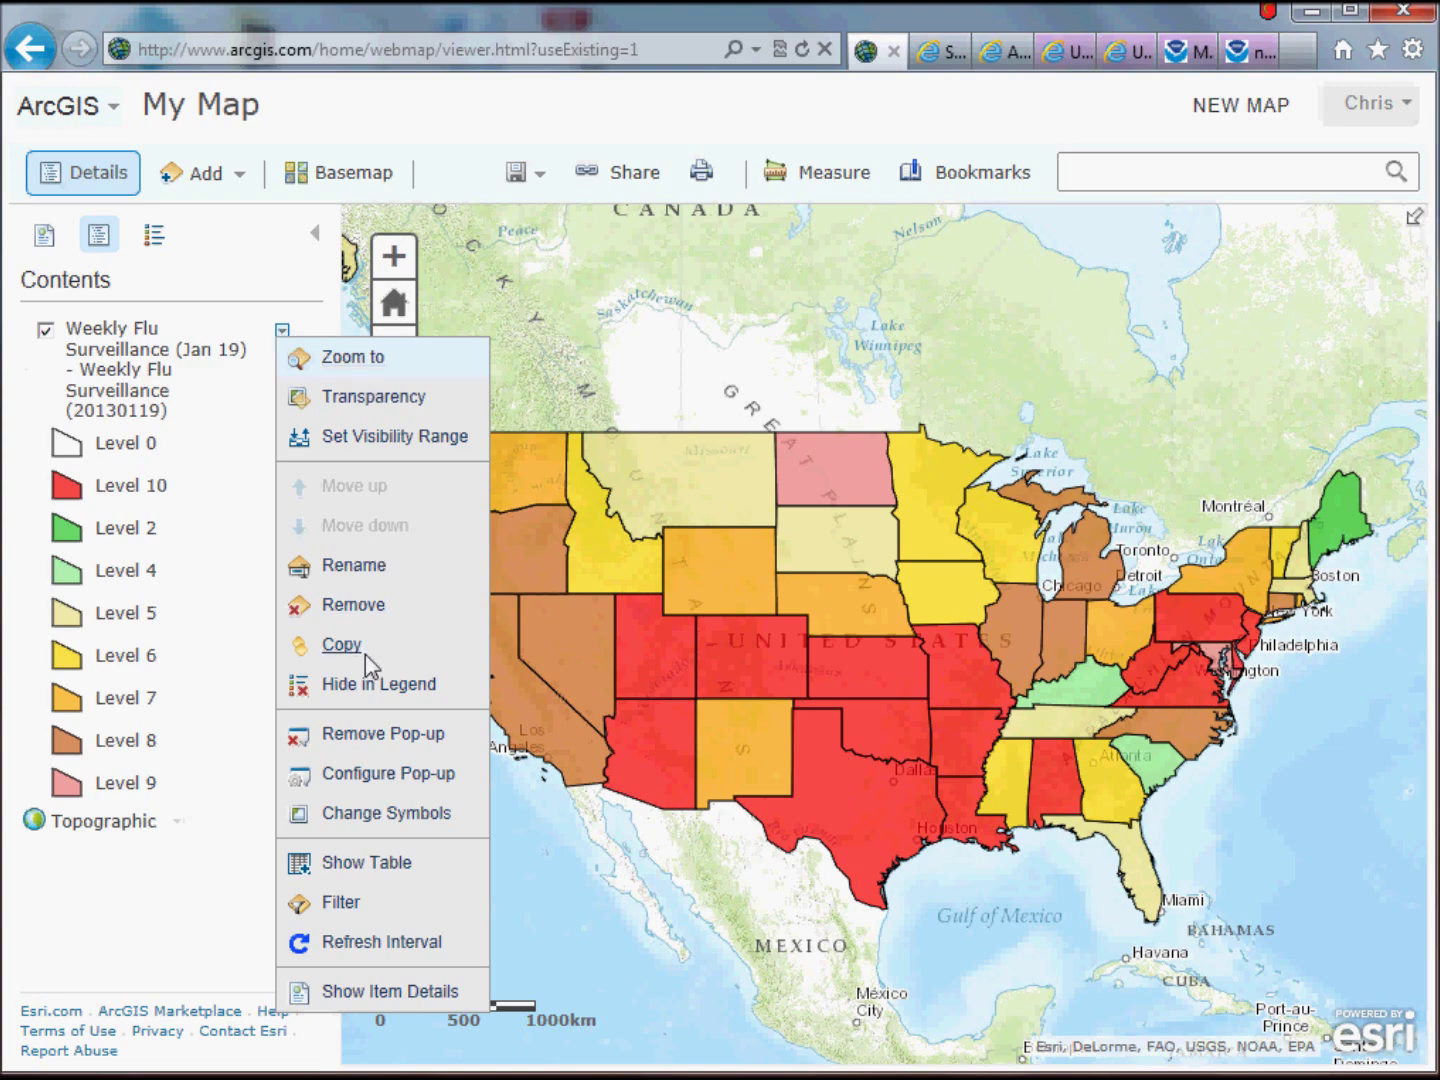
{"action": "left_click", "coordinate": [367, 810]}
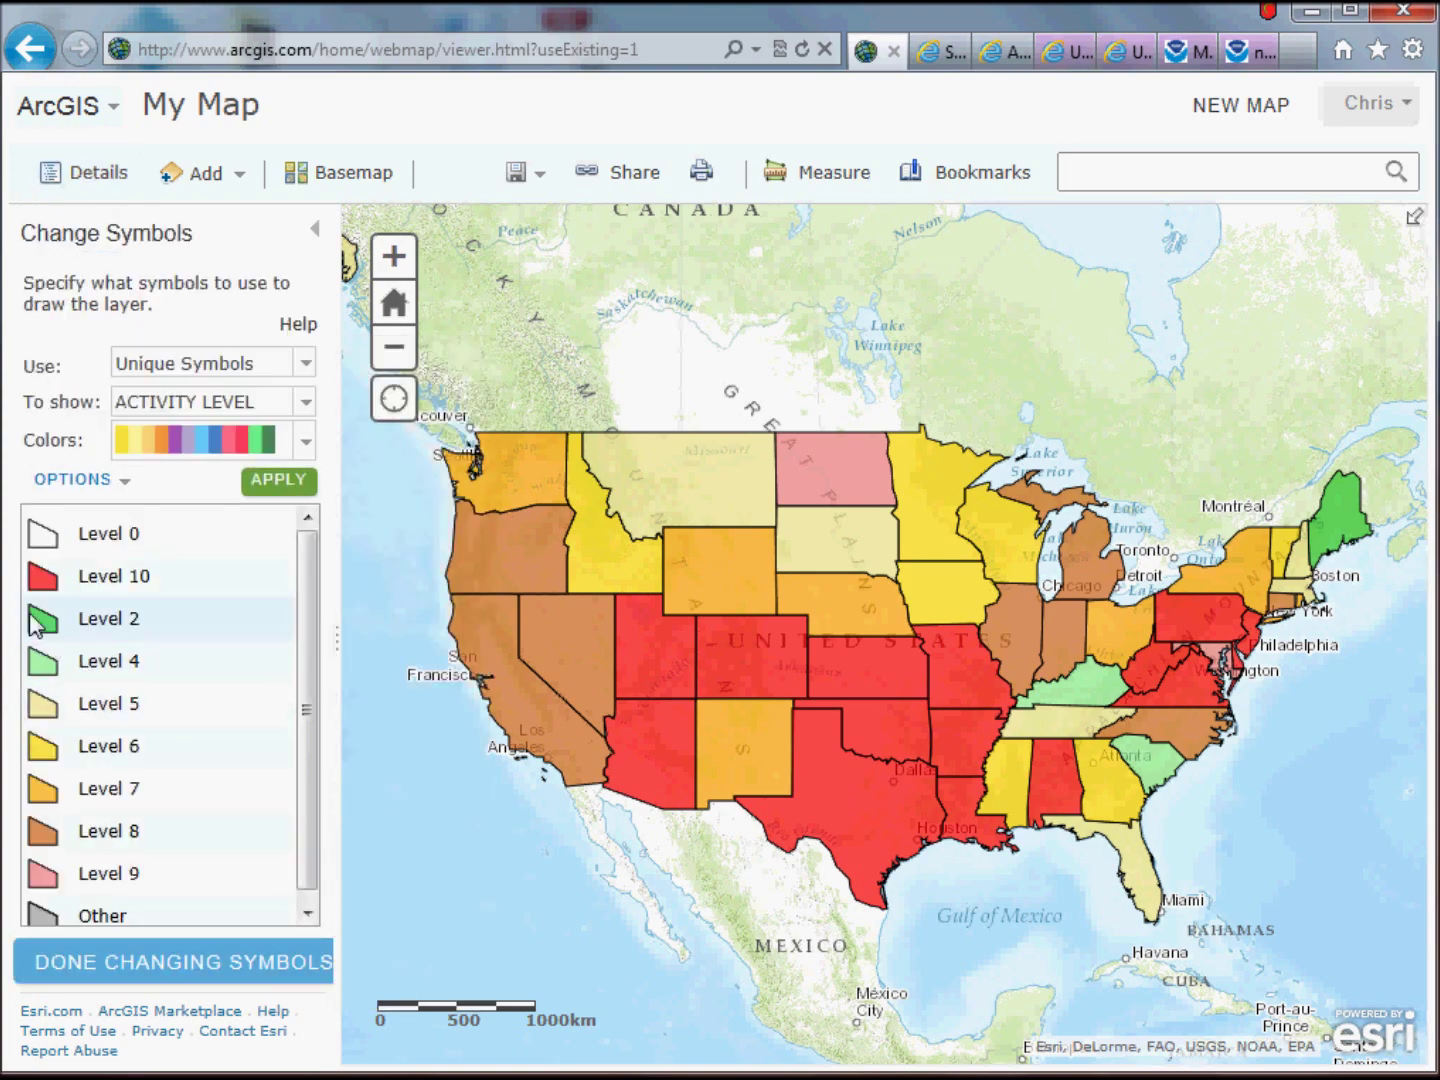
{"action": "left_click", "coordinate": [31, 617]}
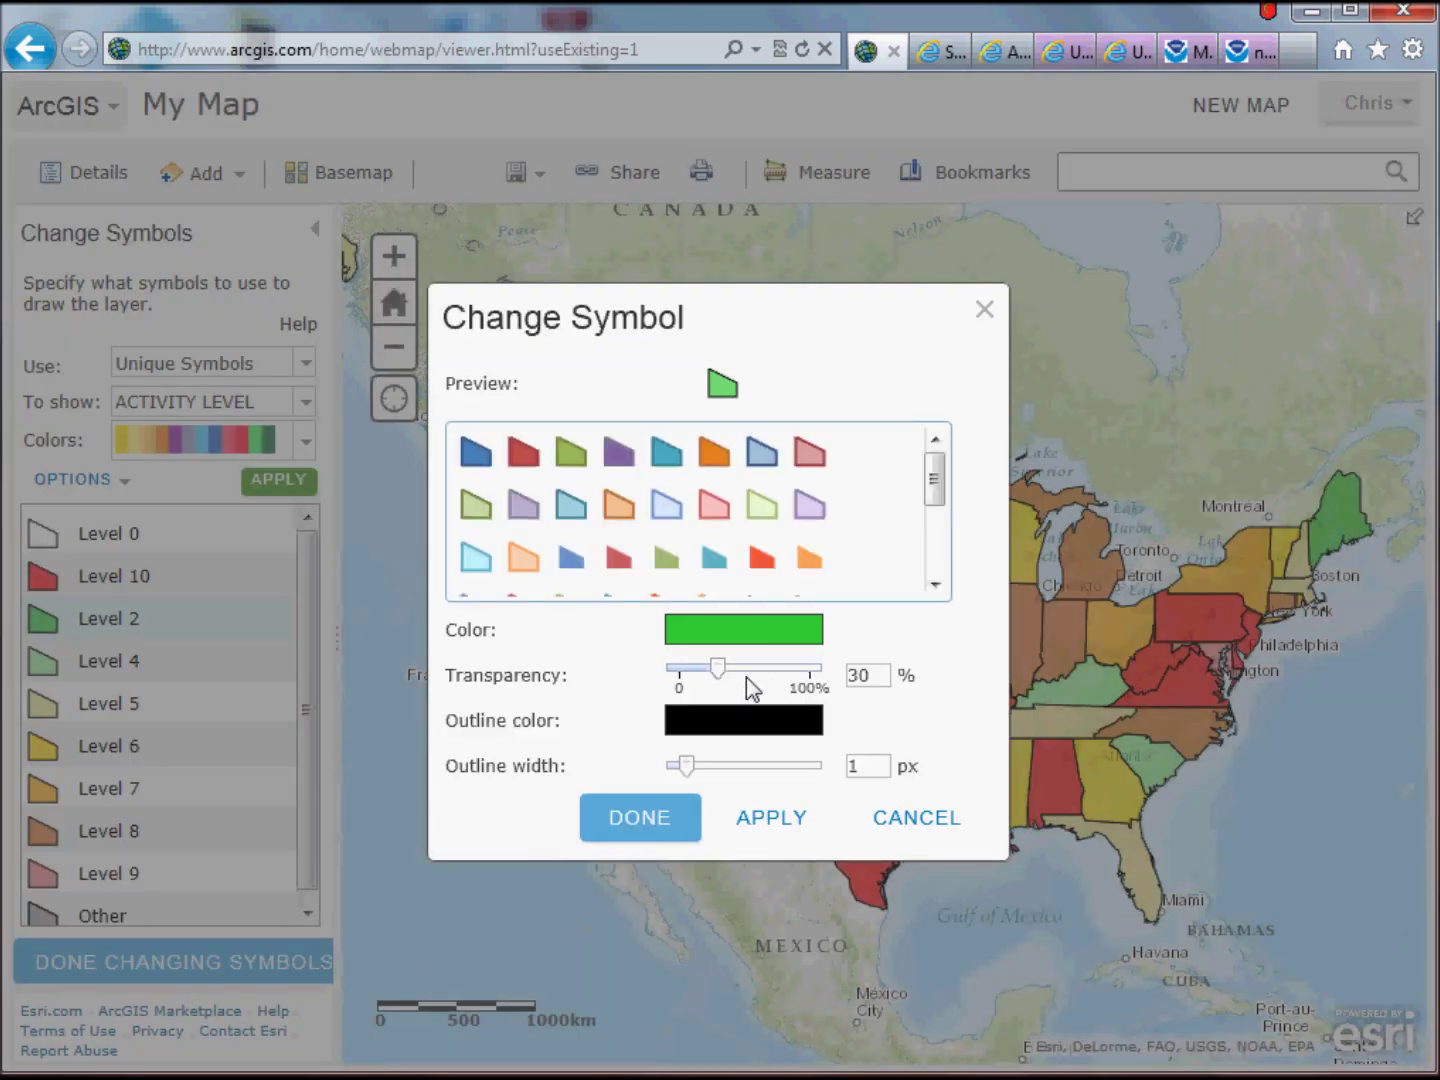
{"action": "double_click", "coordinate": [860, 676]}
{"action": "type", "text": "100"}
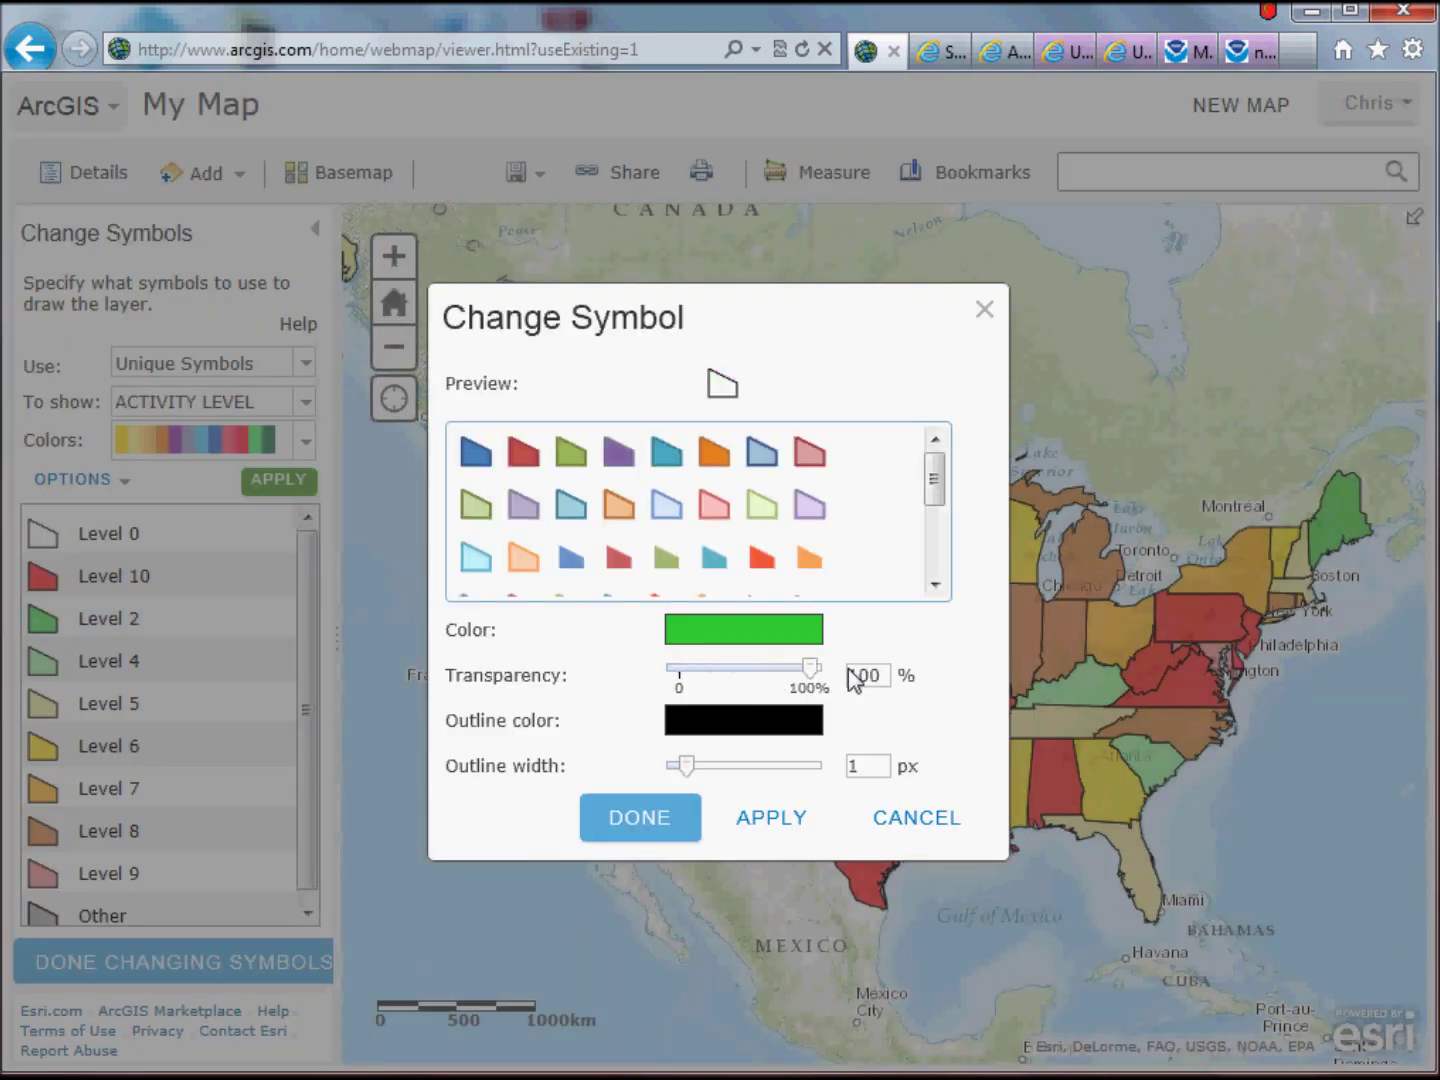
{"action": "left_click", "coordinate": [648, 813]}
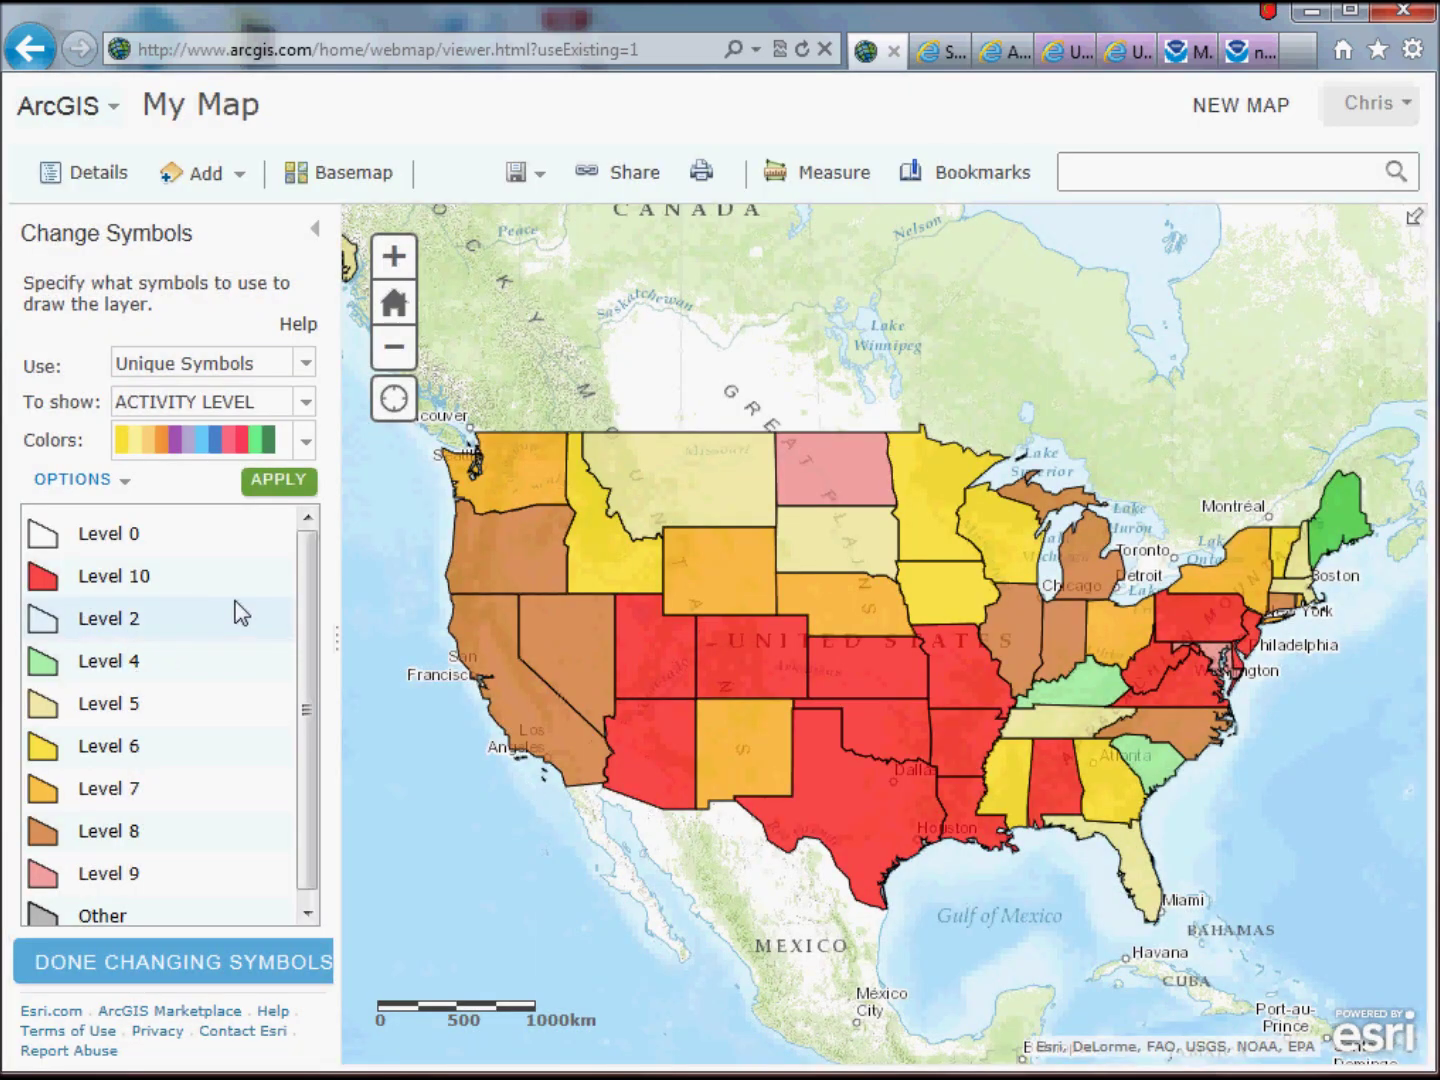
{"action": "left_click", "coordinate": [272, 488]}
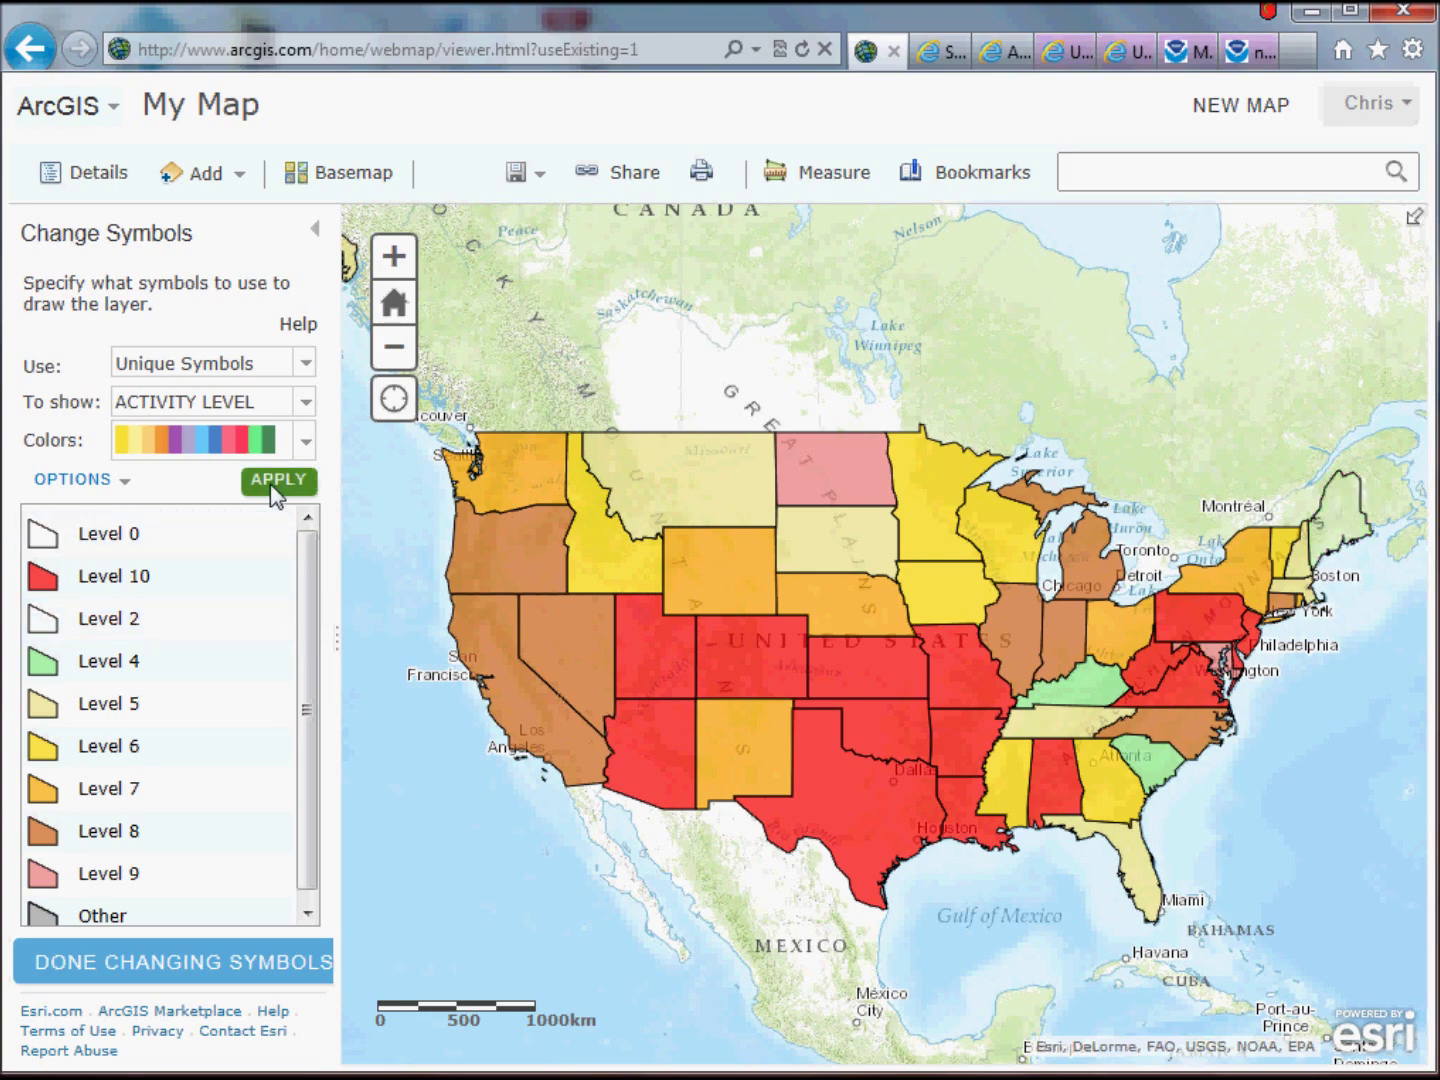